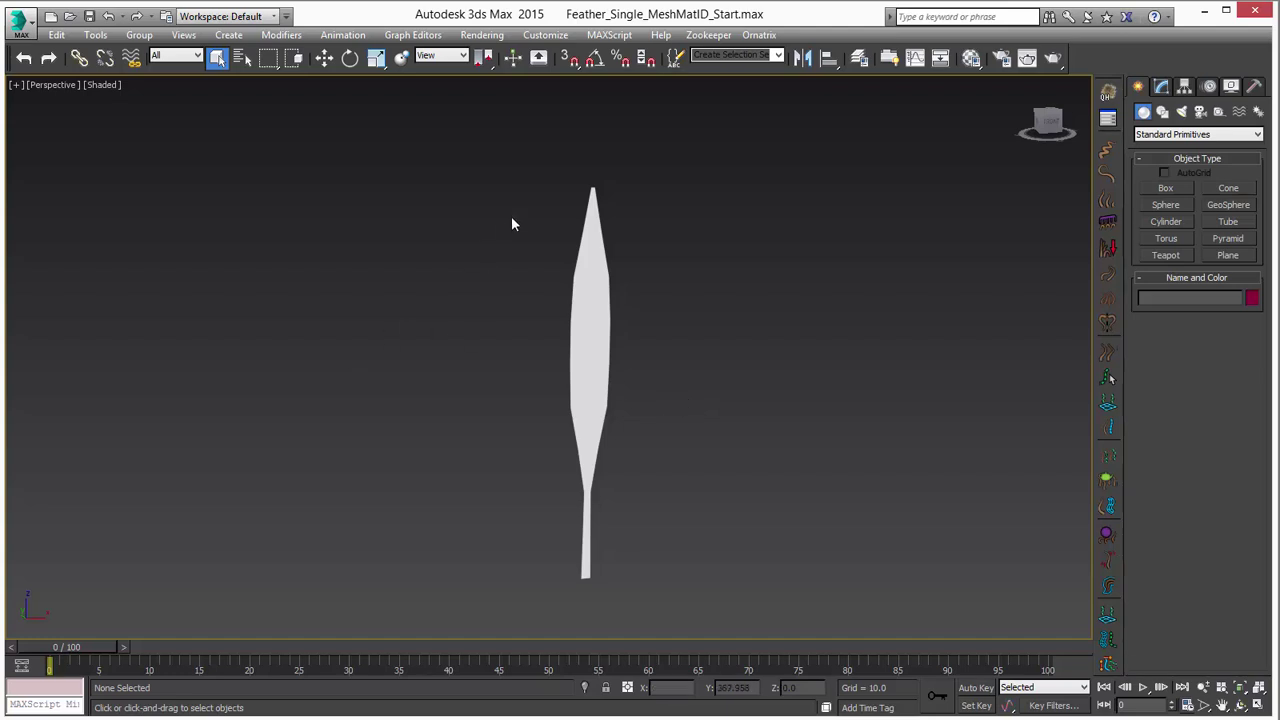
Select the feather mesh and examine its flat shape and segments from several angles.
click(582, 371)
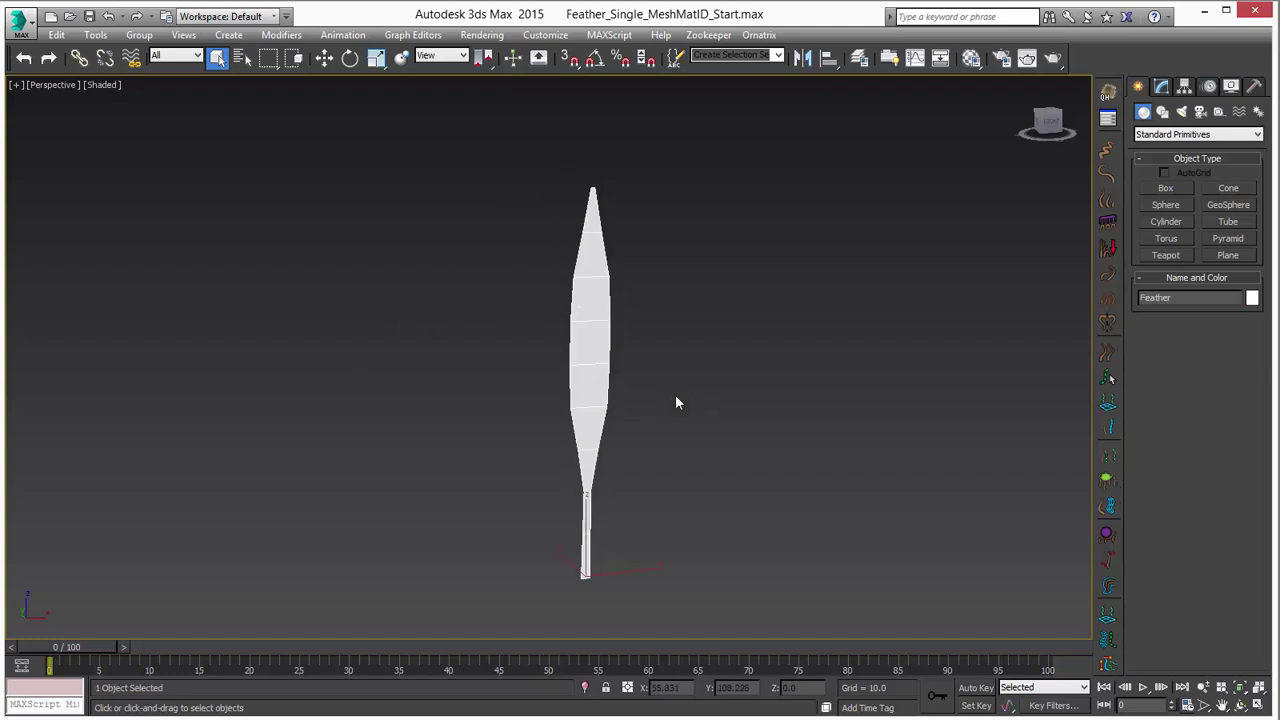
scroll(578, 484, up, 4)
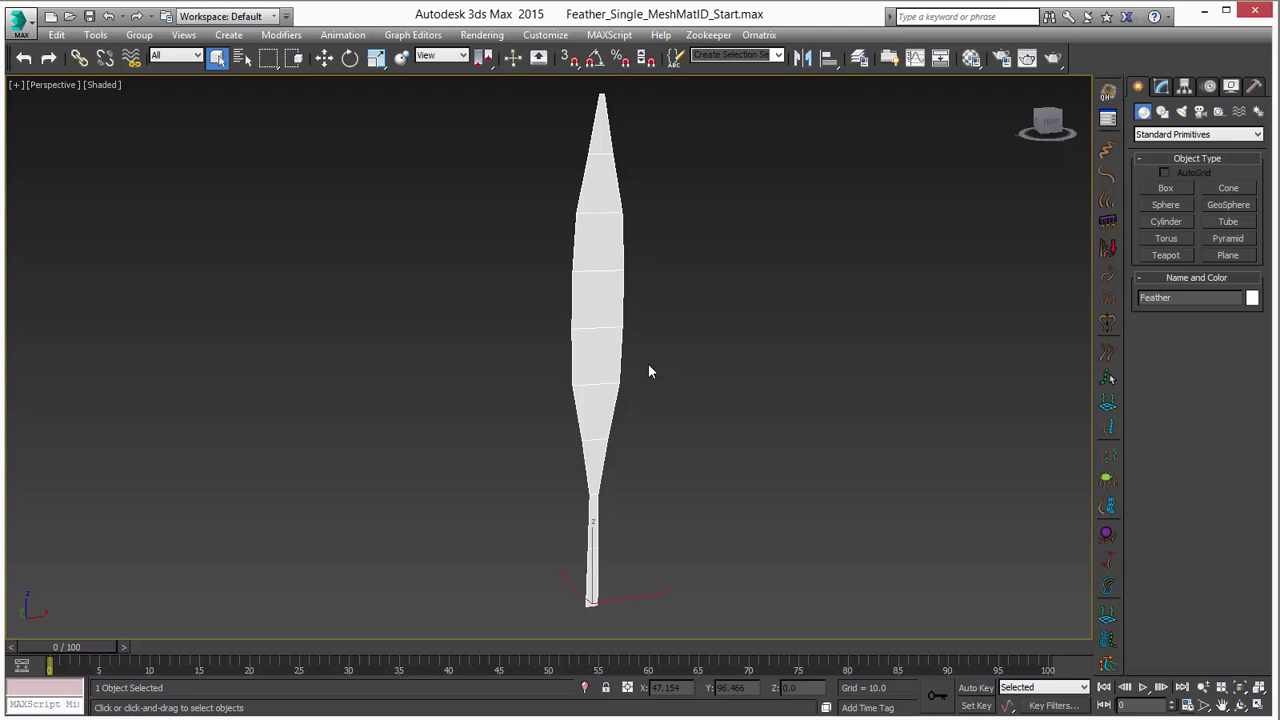
mouse_move(648, 366)
alt+middle_down()
mouse_move(840, 362)
mouse_move(644, 366)
alt+middle_up()
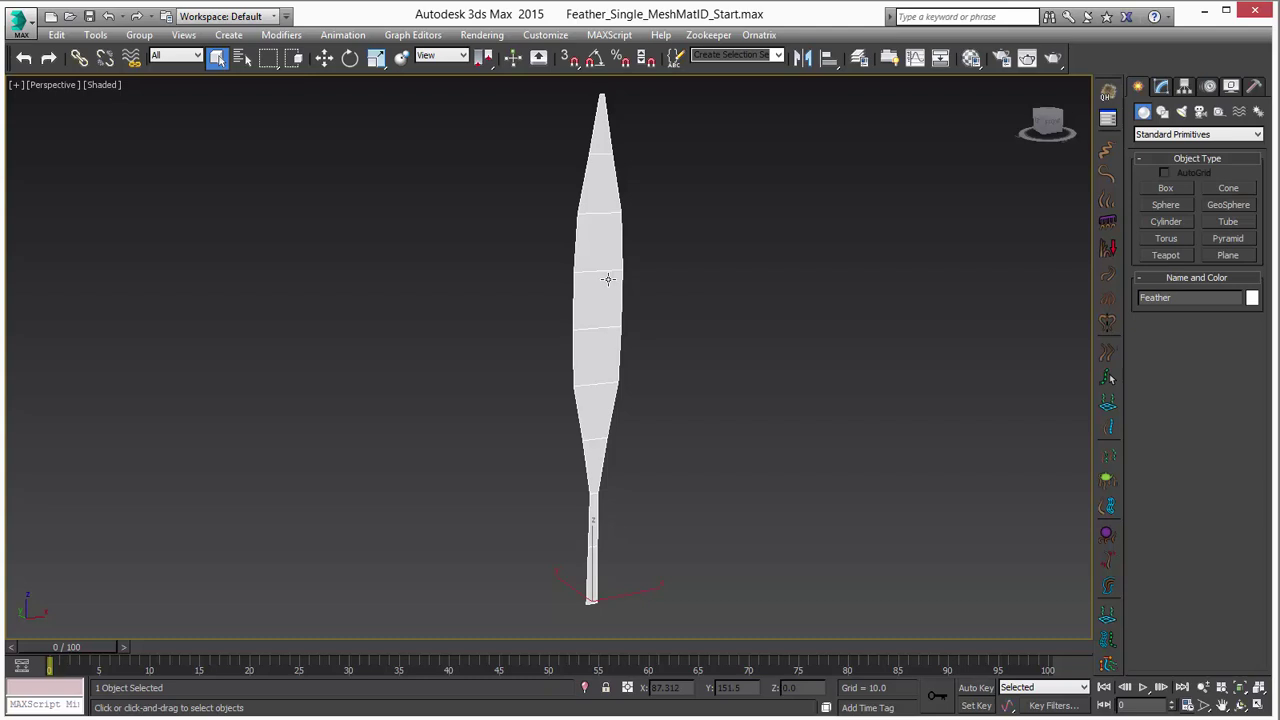
alt+middle_drag(585, 328, 634, 329)
scroll(623, 348, up, 2)
scroll(615, 335, up, 2)
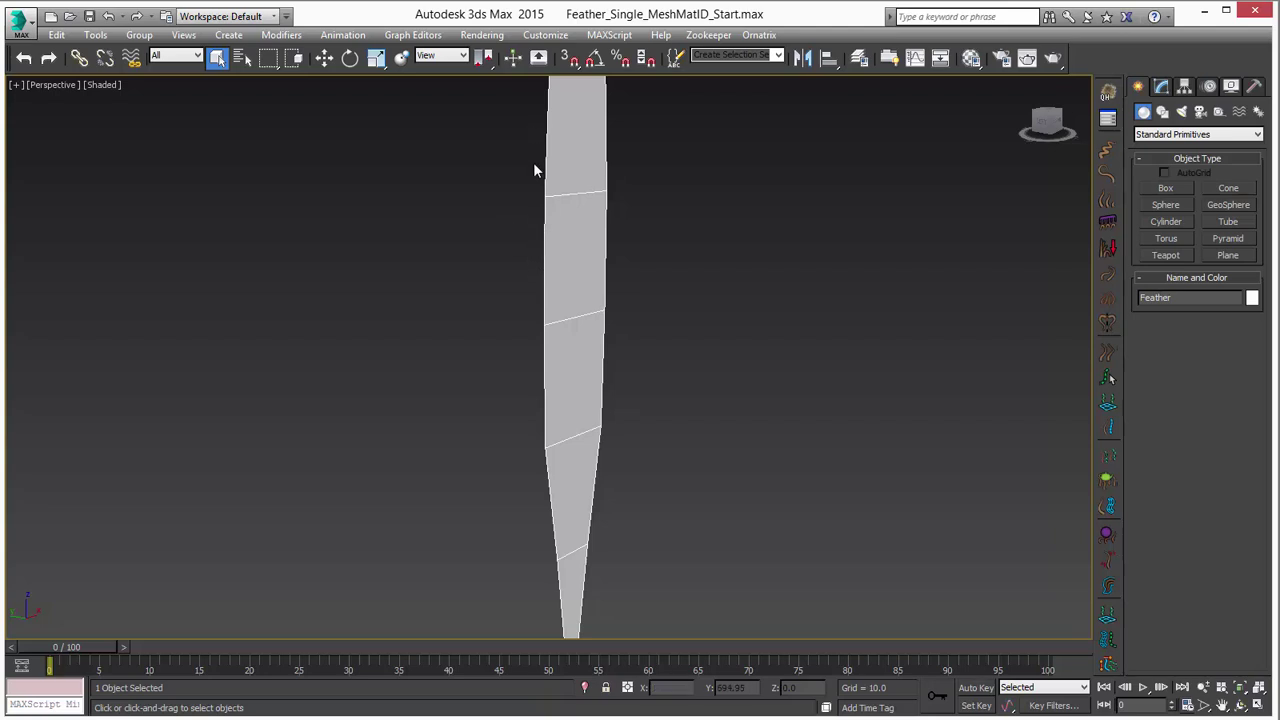
alt+middle_drag(709, 384, 660, 380)
scroll(609, 304, down, 3)
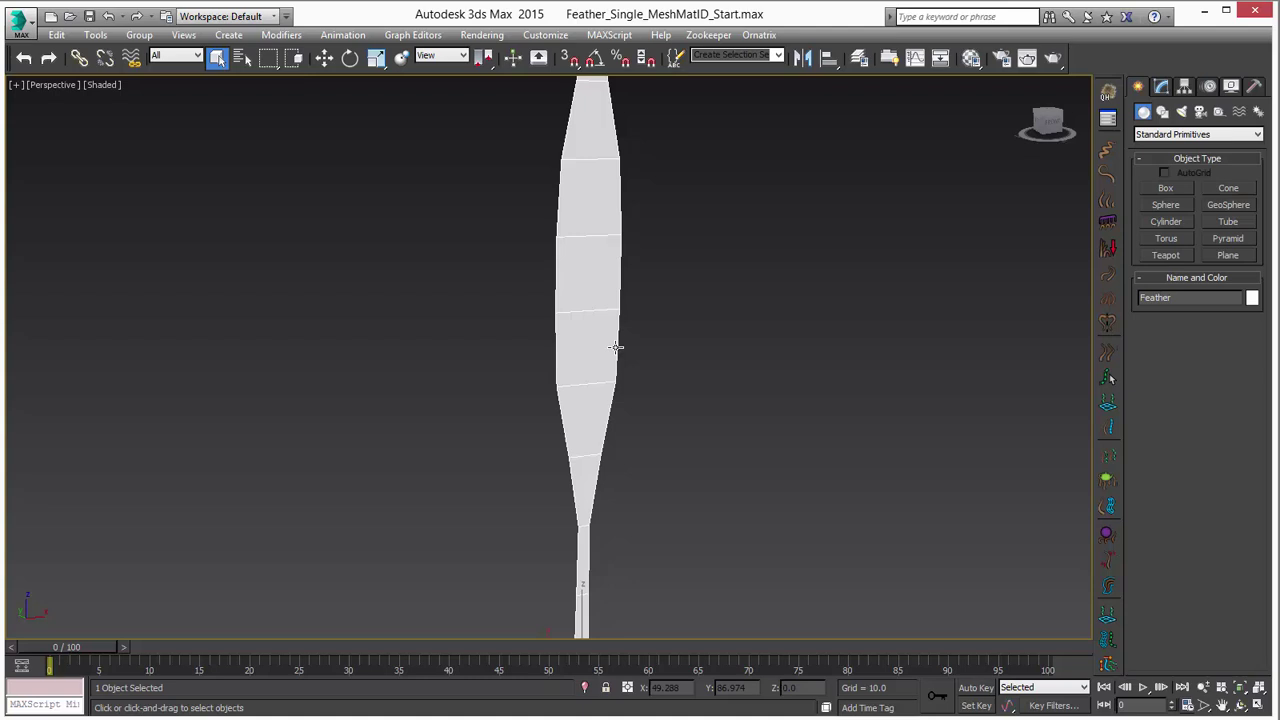
middle_drag(645, 273, 597, 274)
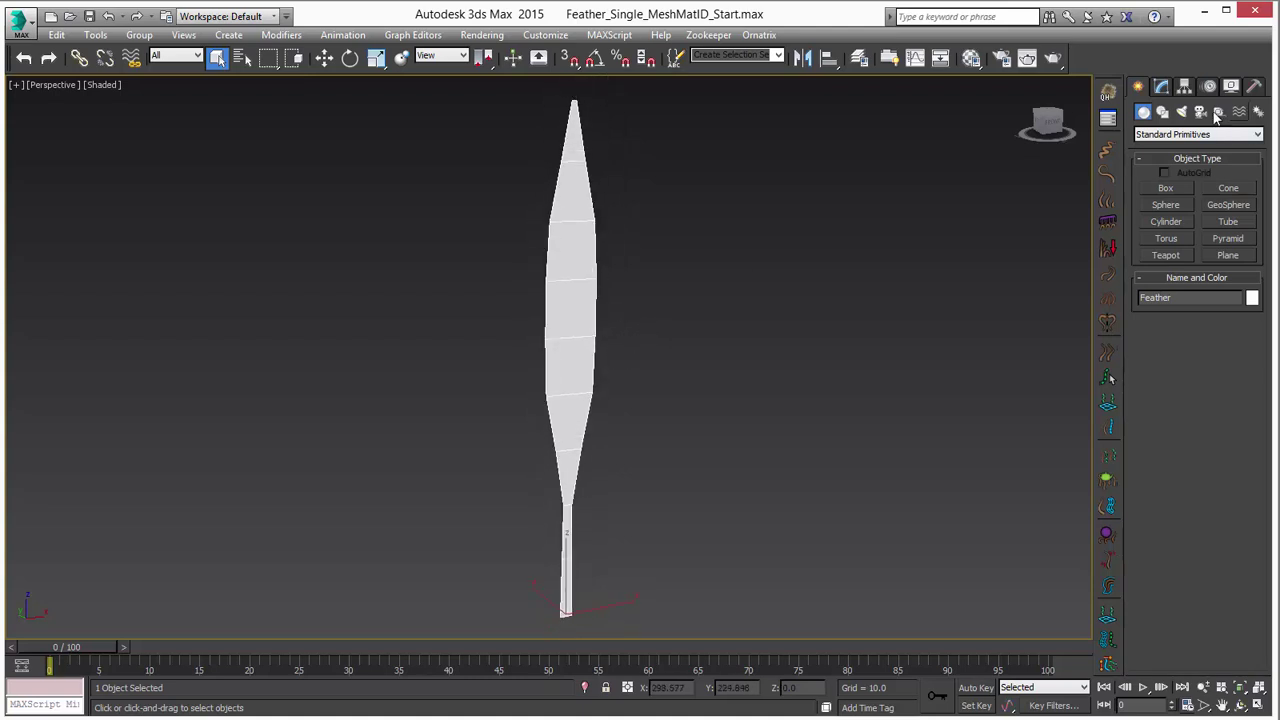
Add a Shell modifier to the feather mesh to give it thickness.
click(1162, 87)
click(1180, 130)
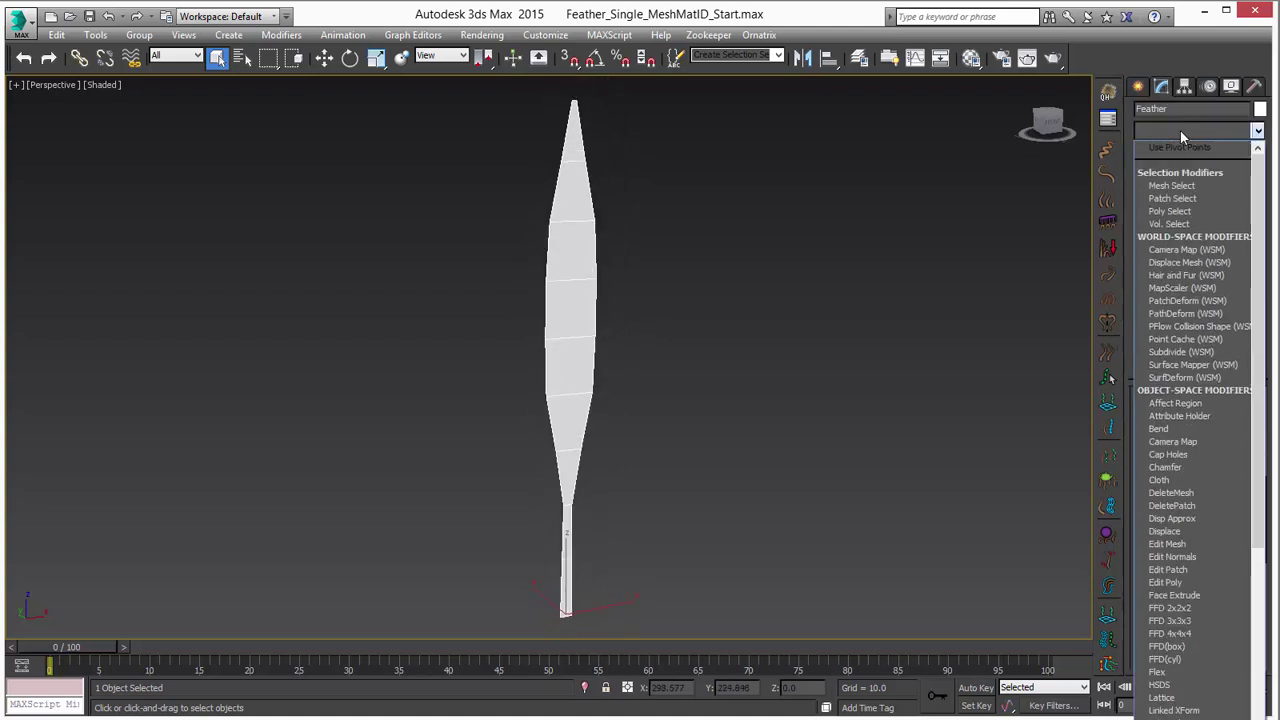
key(s)
key(h)
key(Return)
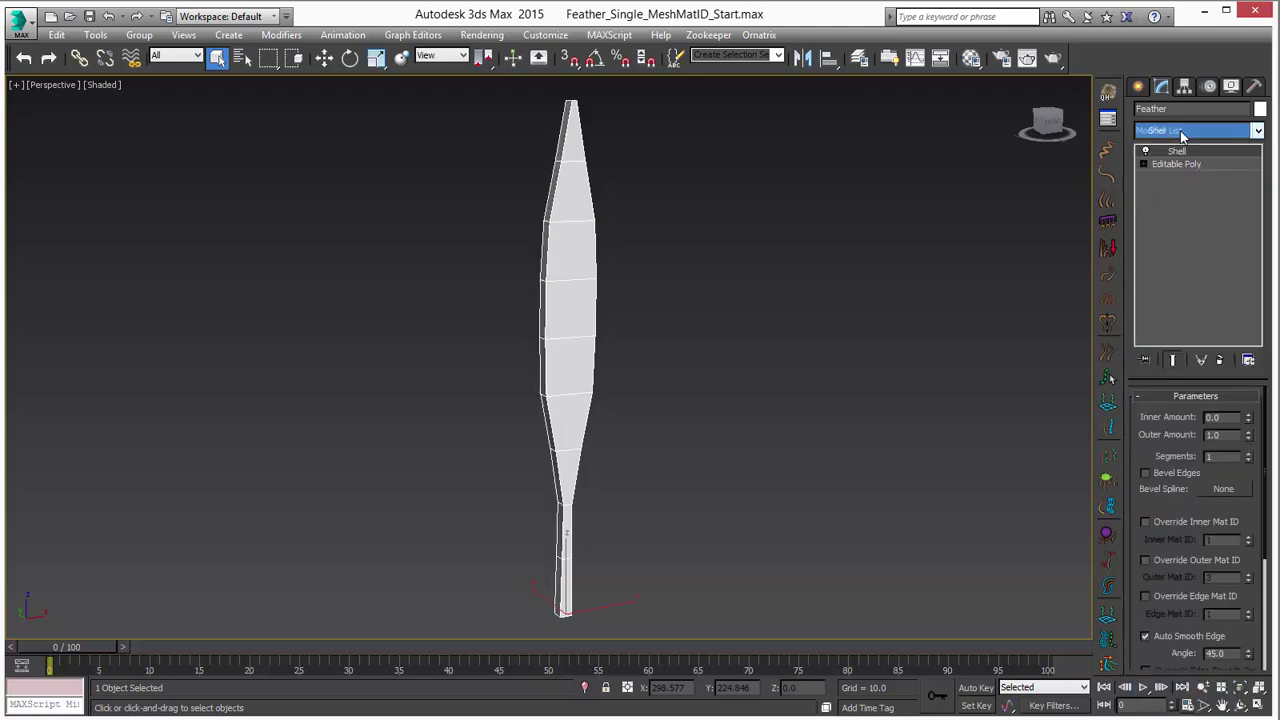
Set the Shell modifier's outer amount to 0.3 and check the feather's thickness from the side.
alt+middle_drag(671, 377, 753, 374)
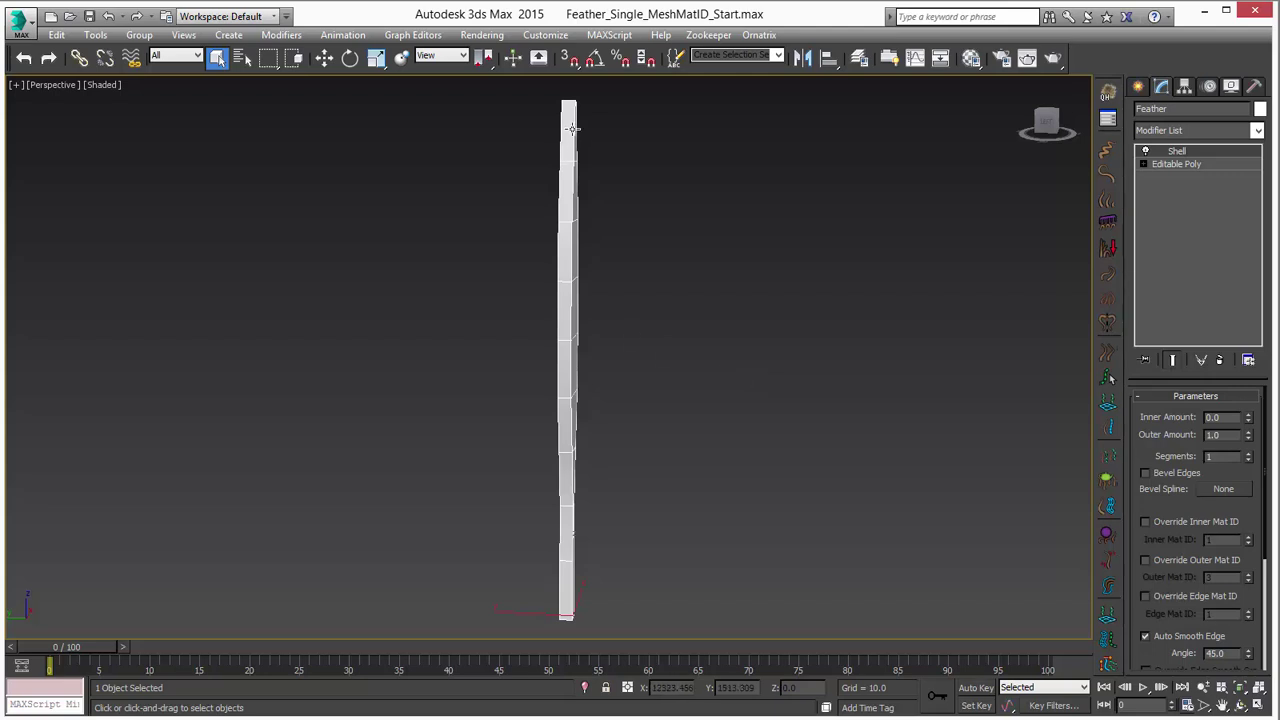
alt+middle_drag(733, 437, 701, 448)
double_click(1213, 435)
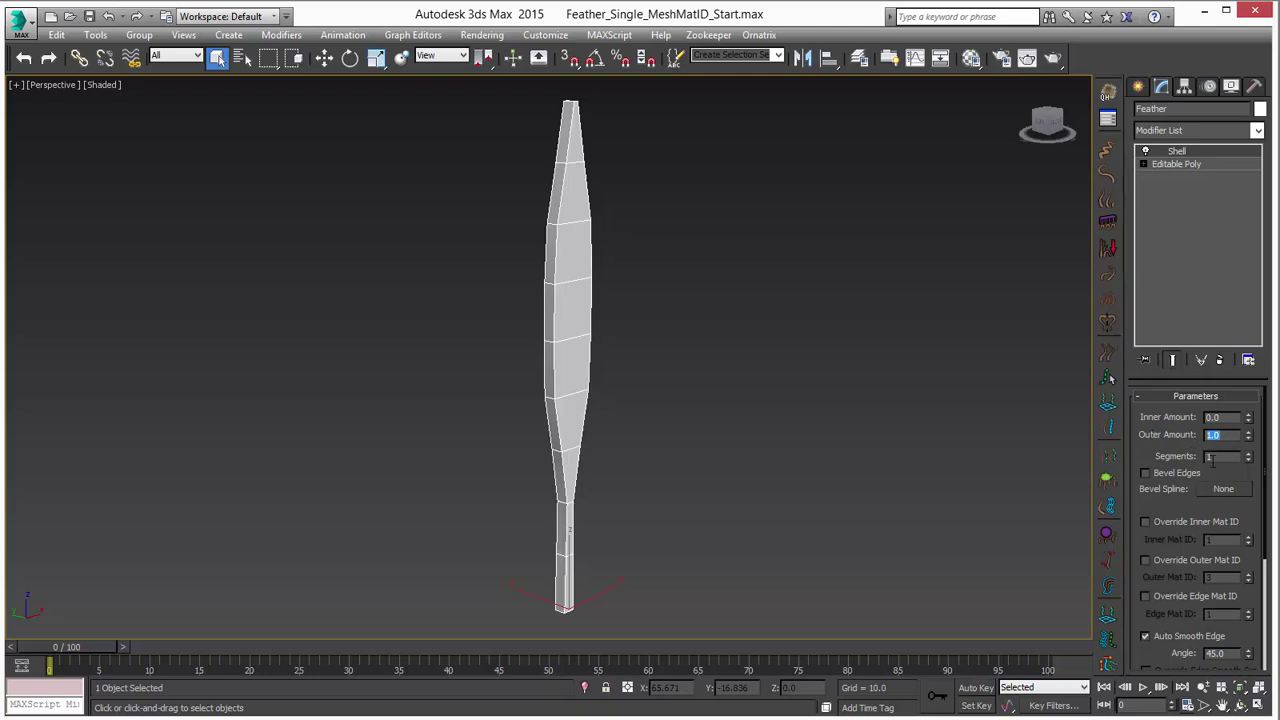
text(0.3)
key(Return)
alt+middle_drag(557, 336, 640, 340)
Turn on Select Edges in the Shell modifier so the feather's rim faces are selected.
drag(1144, 508, 1148, 406)
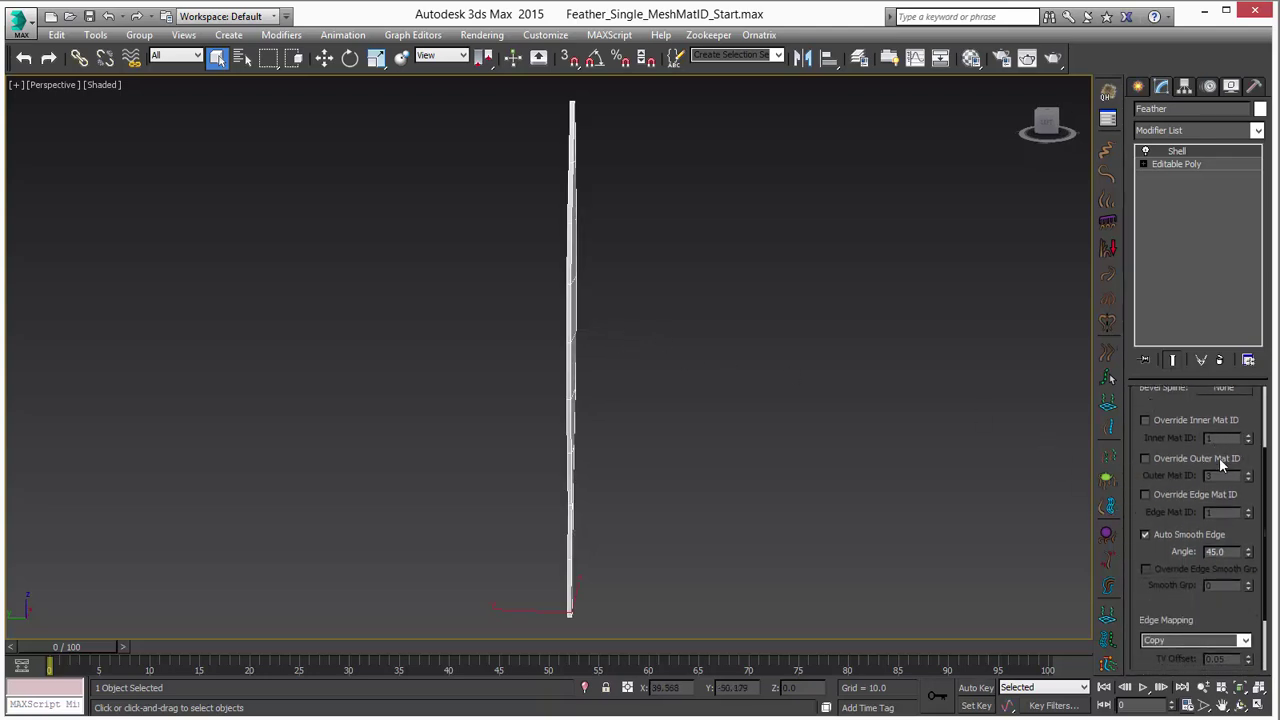
drag(1150, 561, 1150, 482)
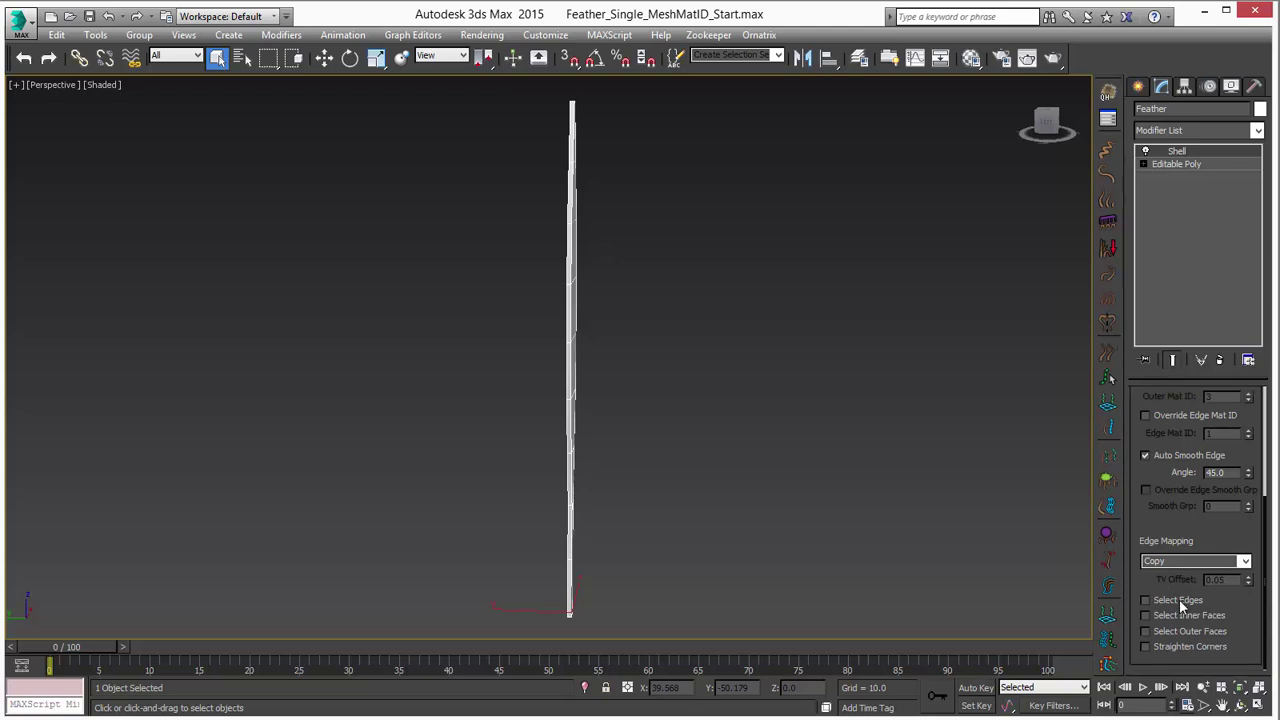
click(1145, 600)
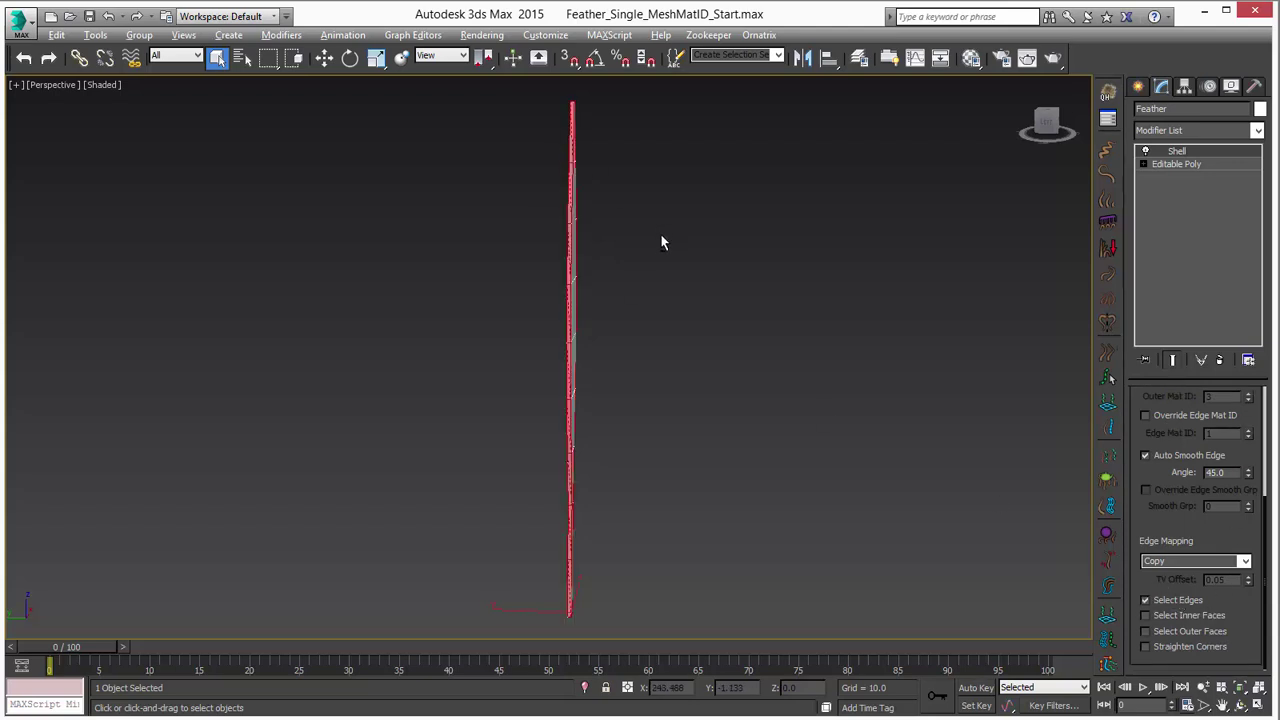
alt+middle_drag(660, 243, 619, 257)
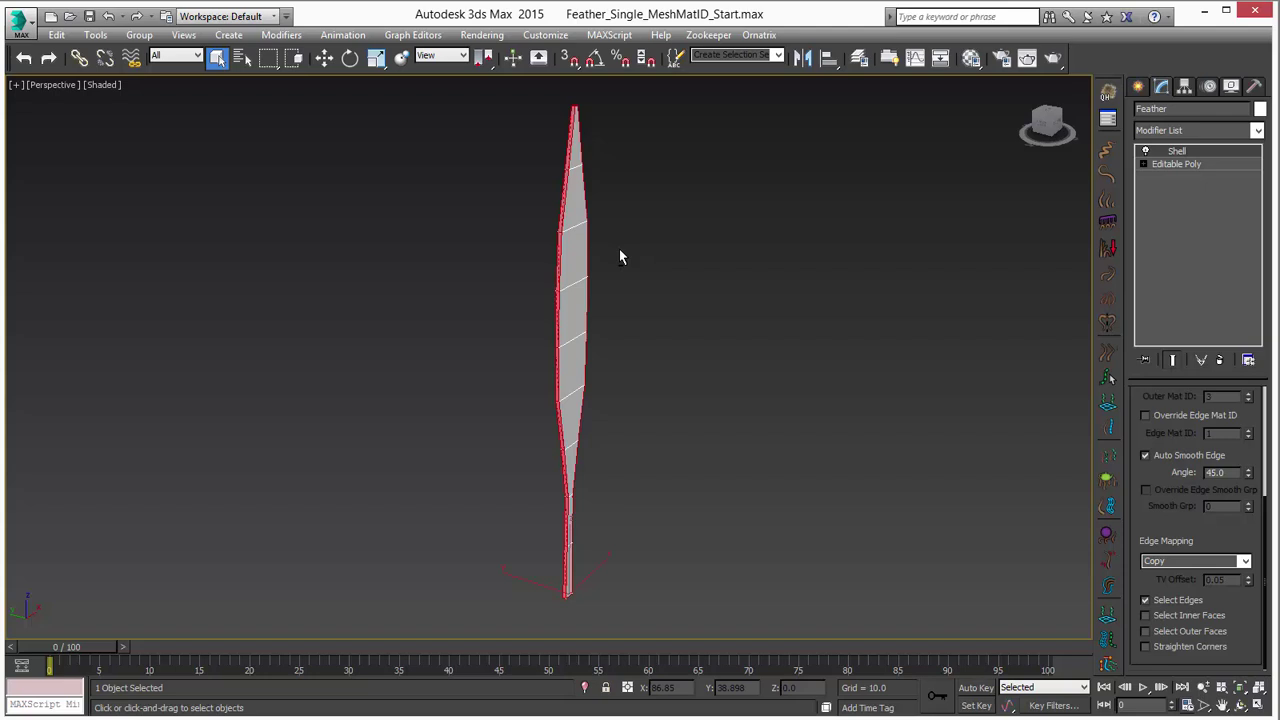
scroll(609, 289, up, 3)
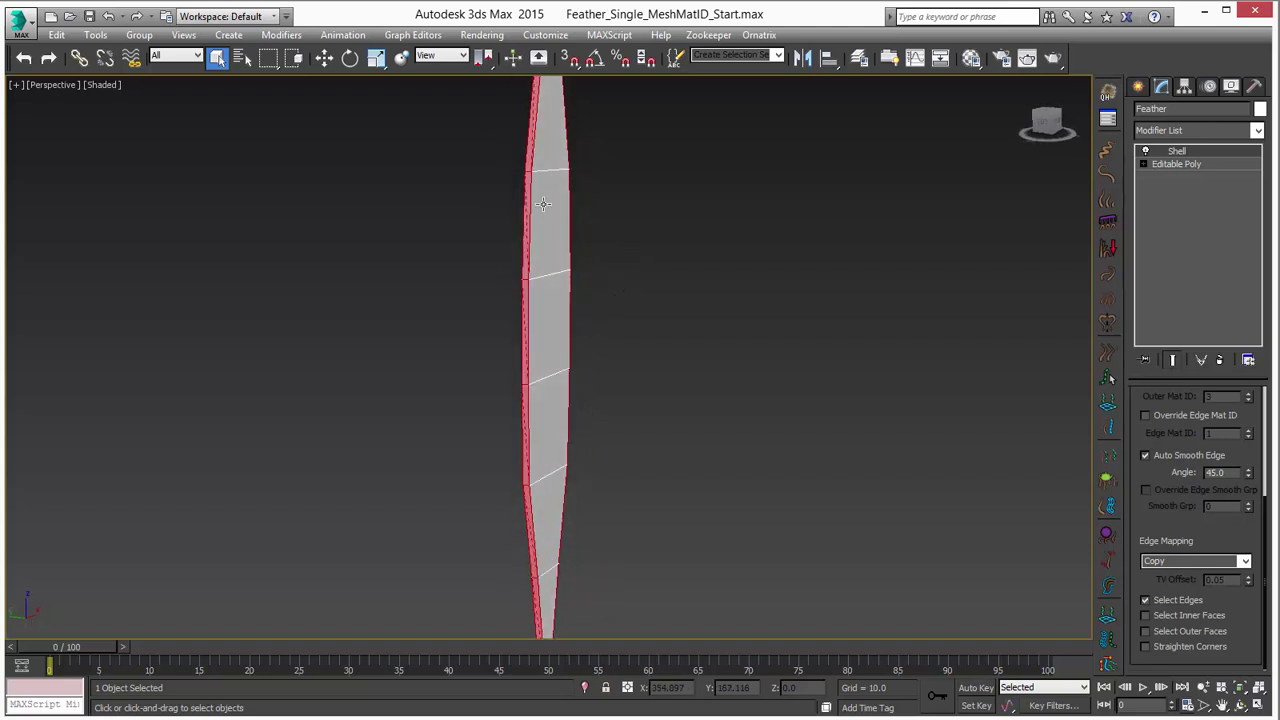
Add a Mesh Select modifier above the Shell on the feather and view the mesh from the front.
click(1213, 130)
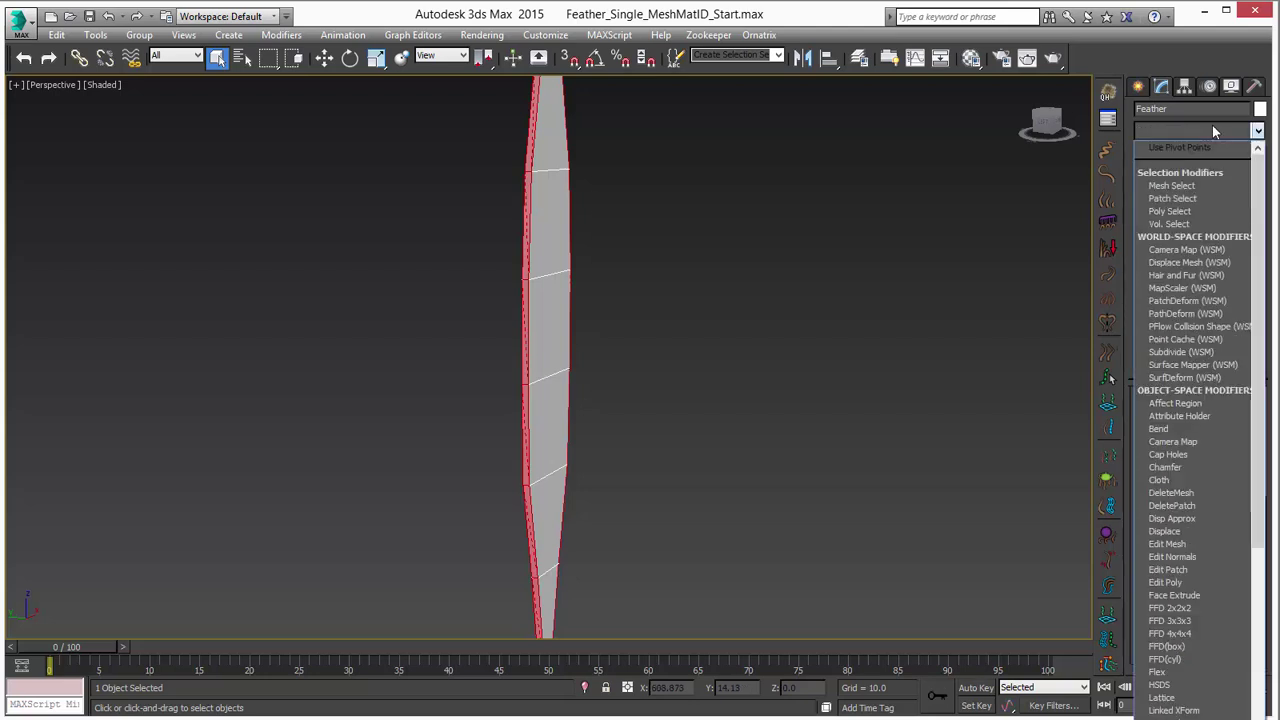
key(m)
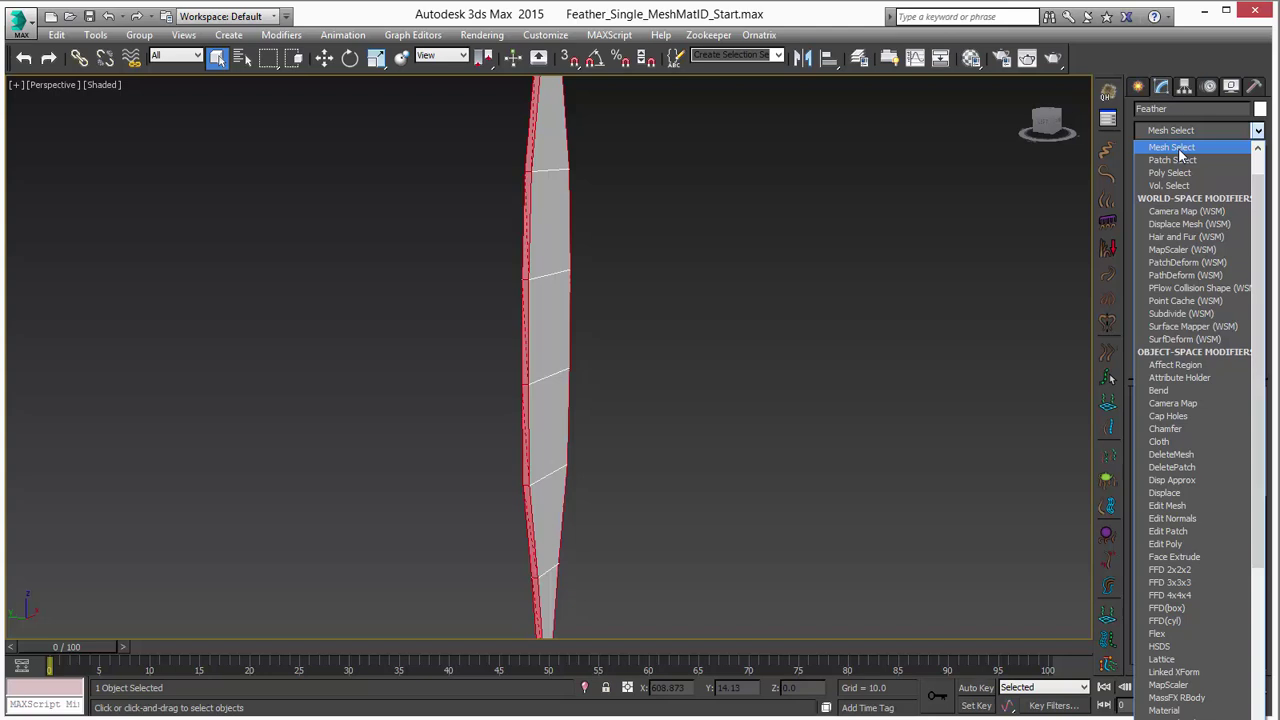
click(1175, 148)
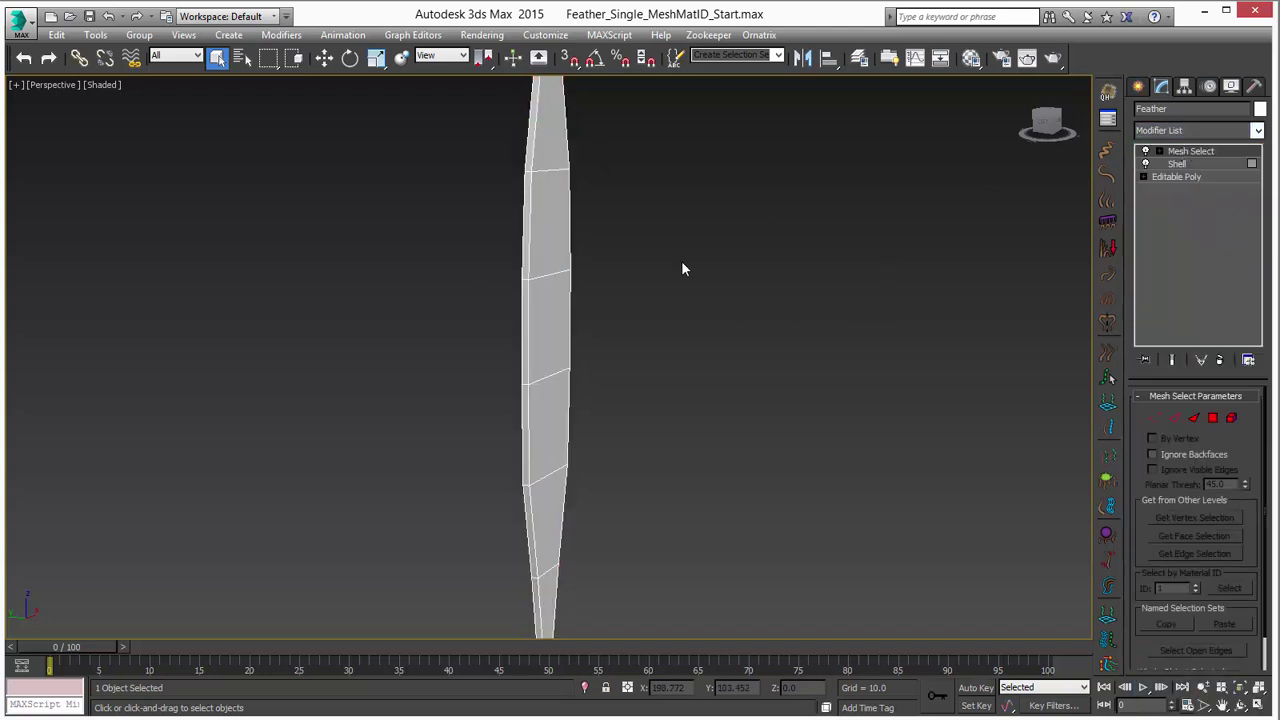
alt+middle_drag(826, 338, 740, 300)
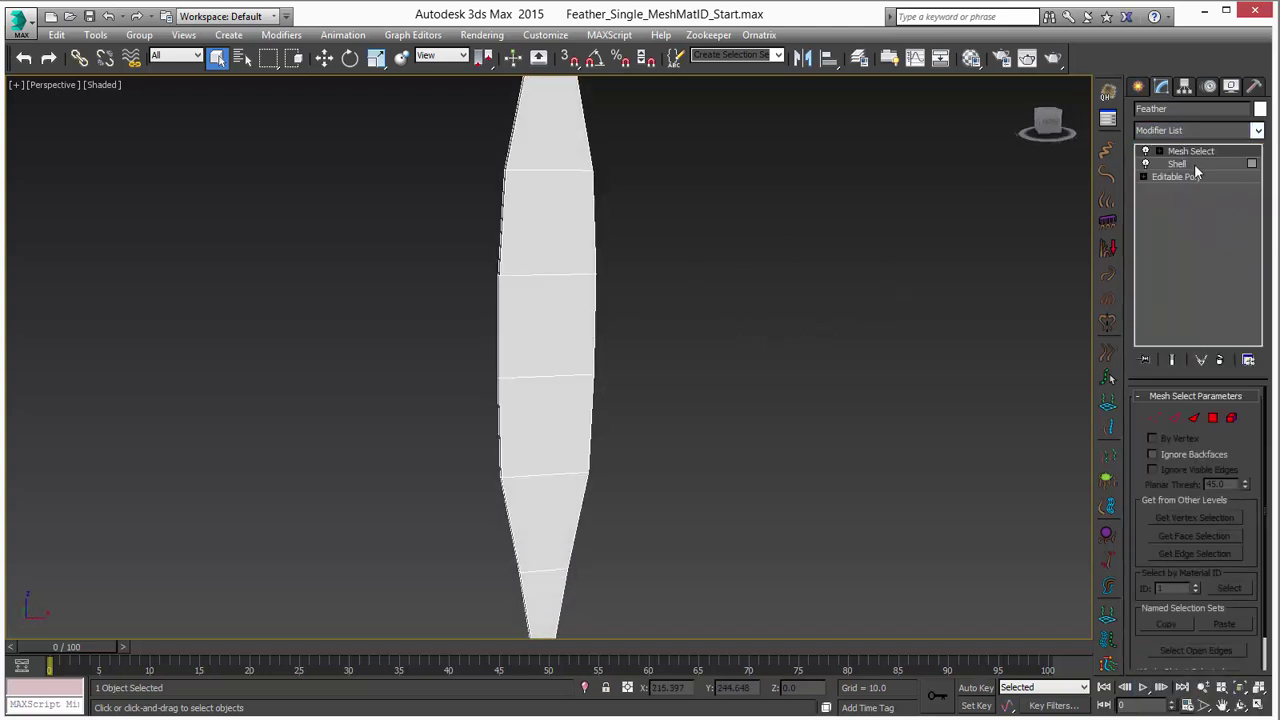
scroll(667, 245, down, 5)
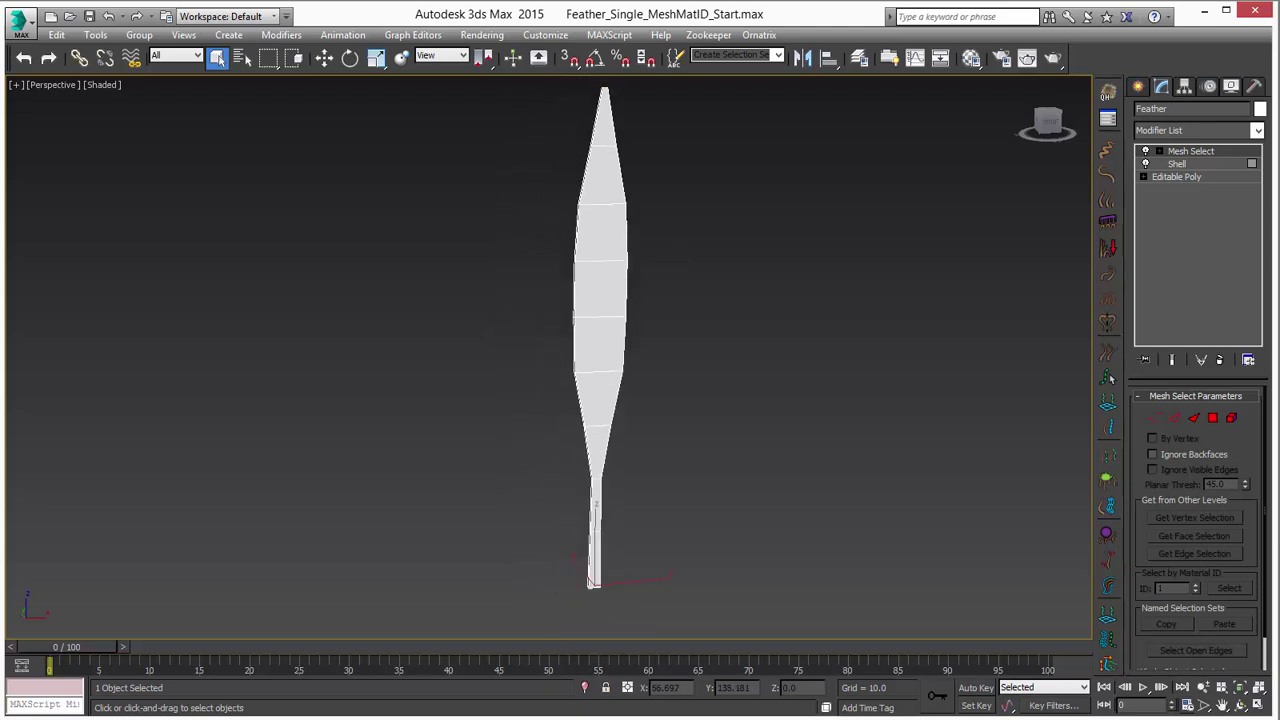
alt+middle_drag(557, 266, 697, 315)
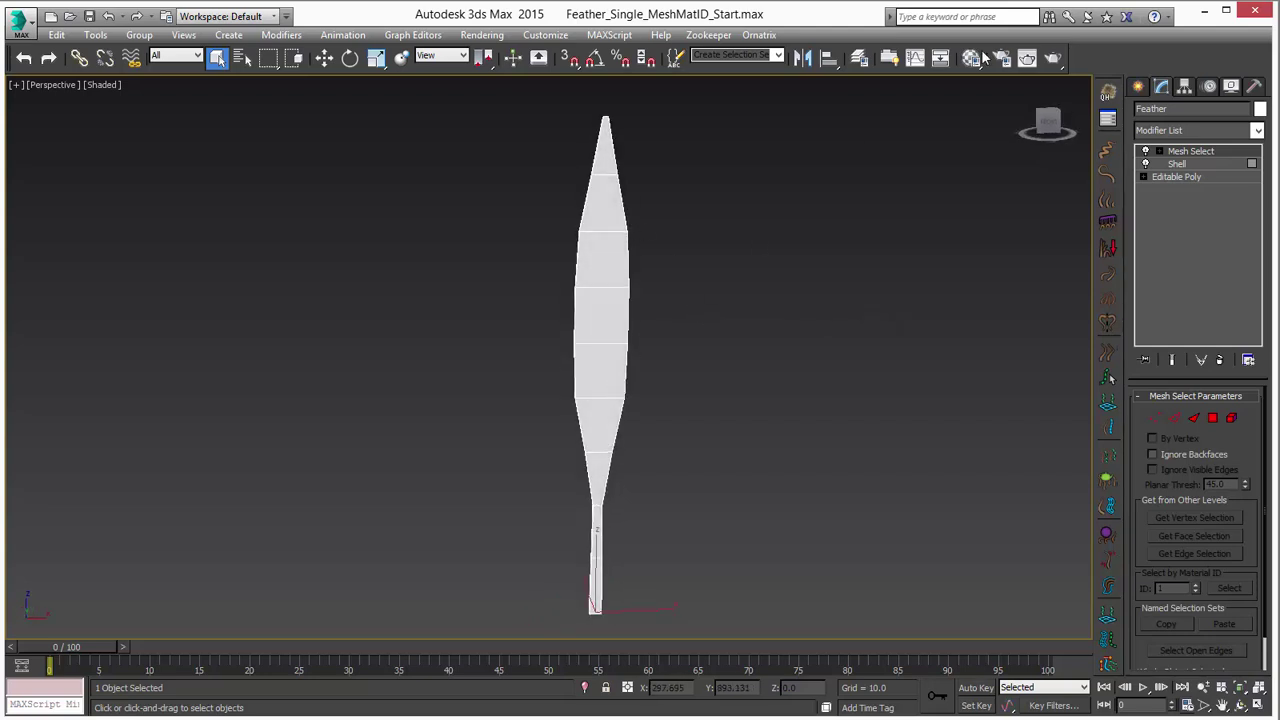
Add Ornatrix hair to the feather and set the guide length to 20 in Ox Guides from Surface.
click(1107, 94)
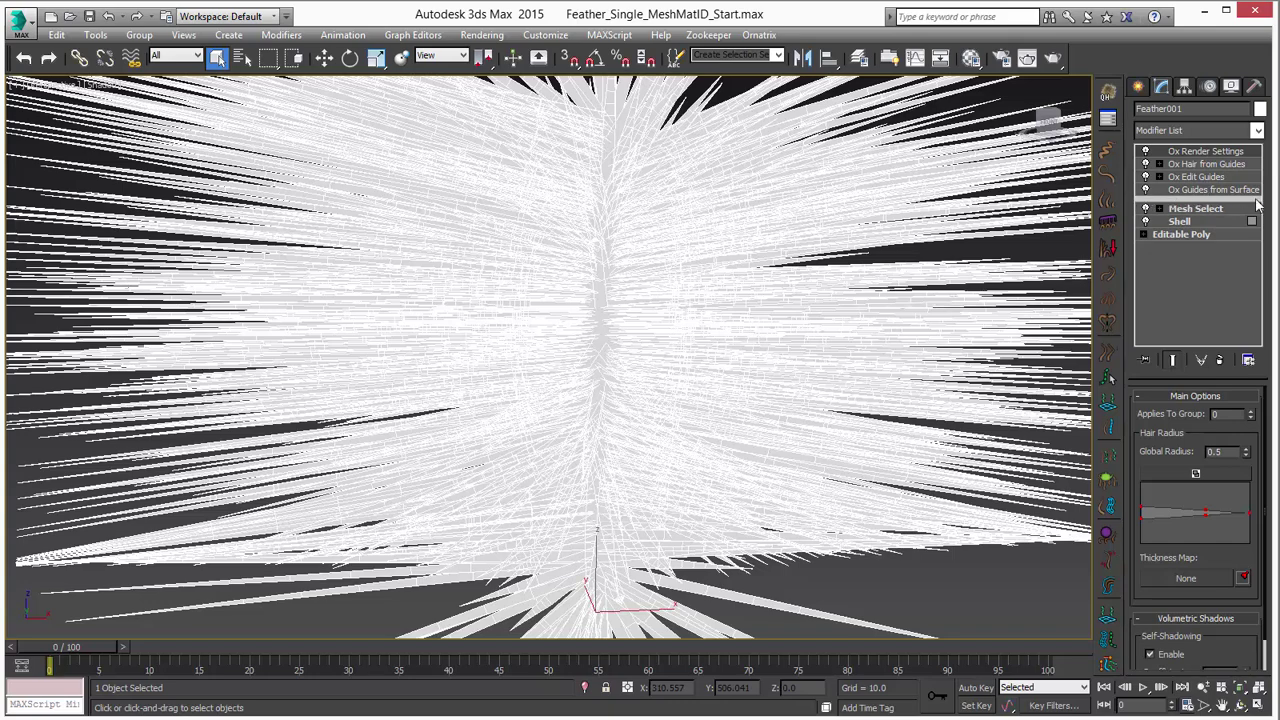
click(1210, 191)
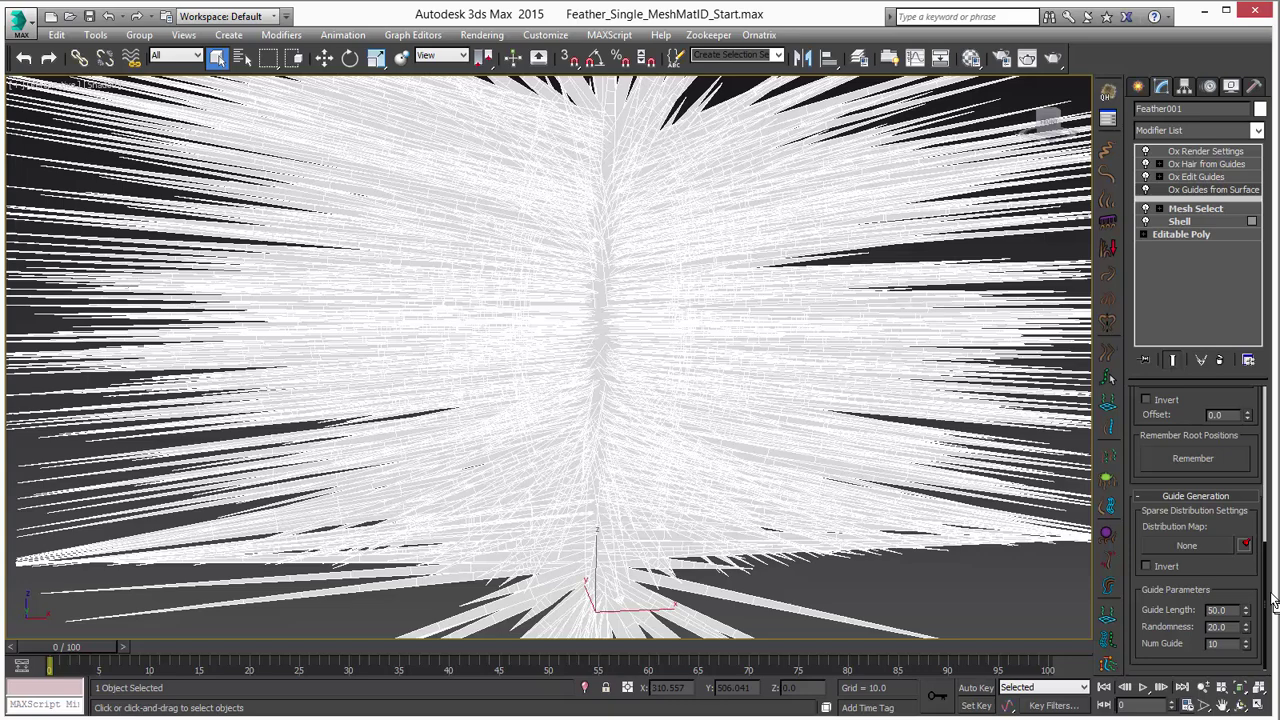
click(1216, 610)
text(20)
key(Tab)
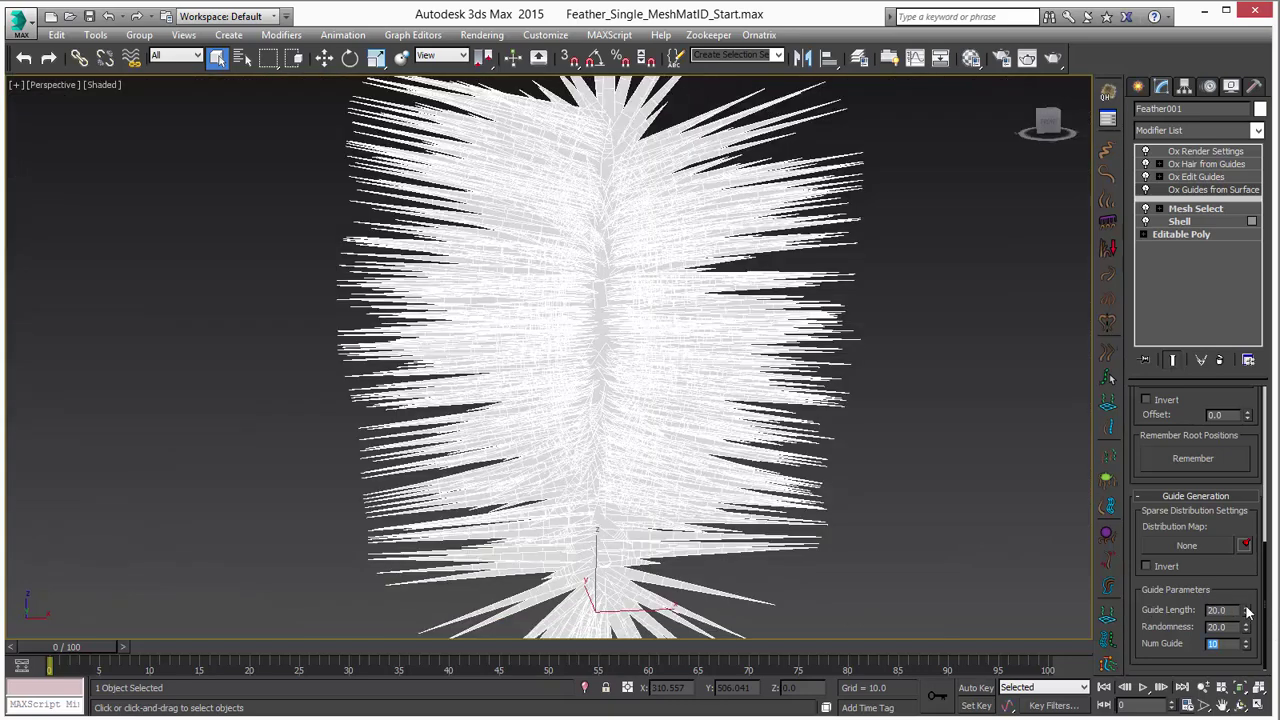
Set the Num Guide value to 5 and the guide length to 10 in Ox Guides from Surface.
click(1212, 644)
click(1222, 643)
text(5)
key(Tab)
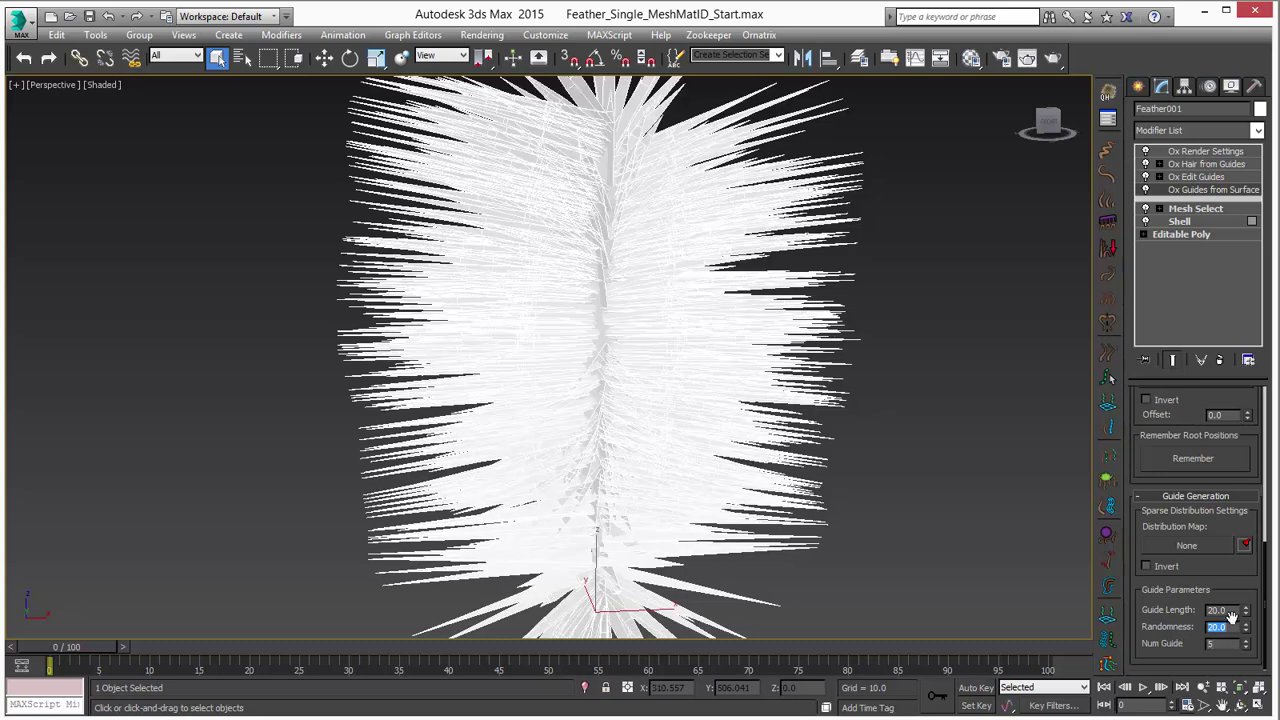
key(Tab)
text(10)
key(Tab)
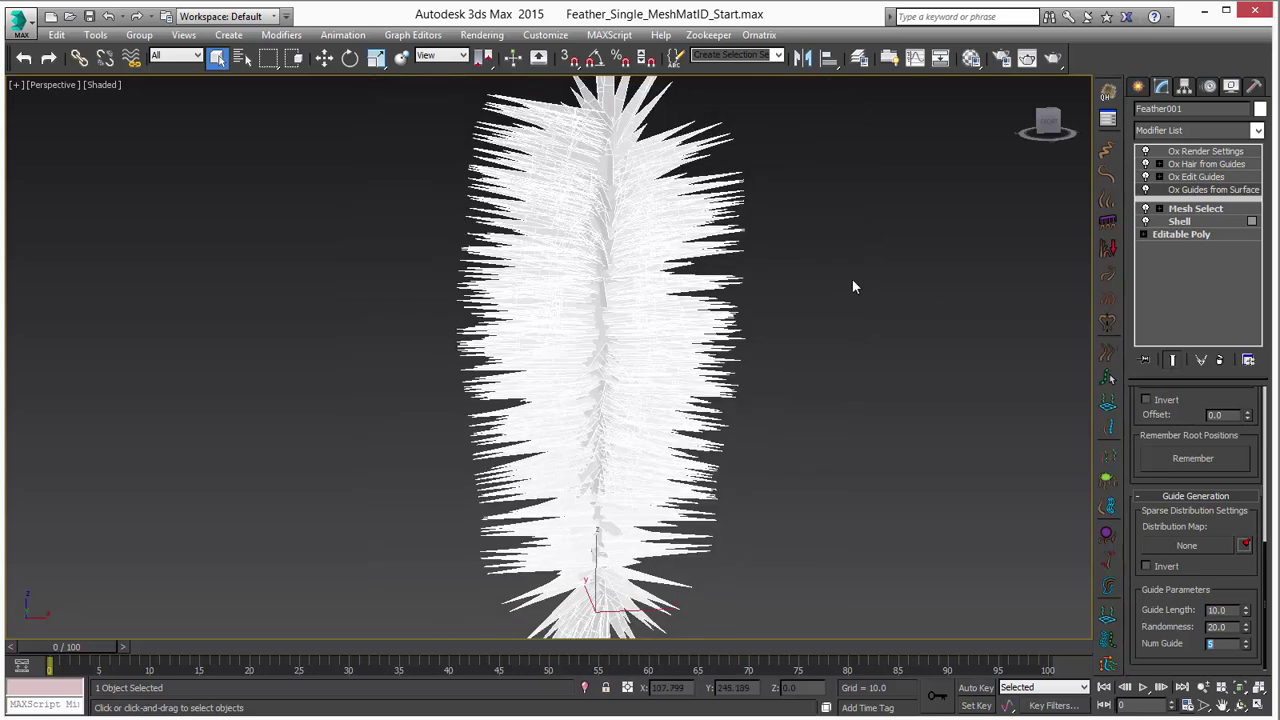
Set the hair's global radius to 0.05 in the Ox Render Settings modifier.
click(1203, 178)
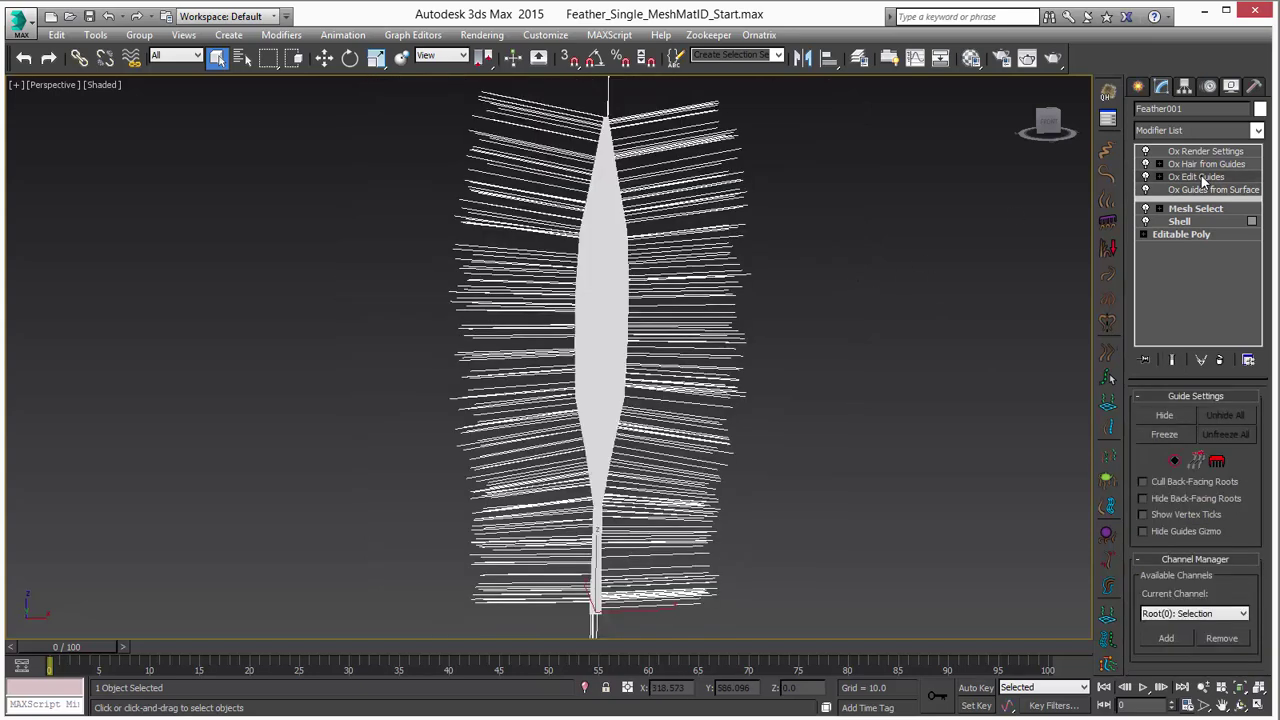
click(1200, 166)
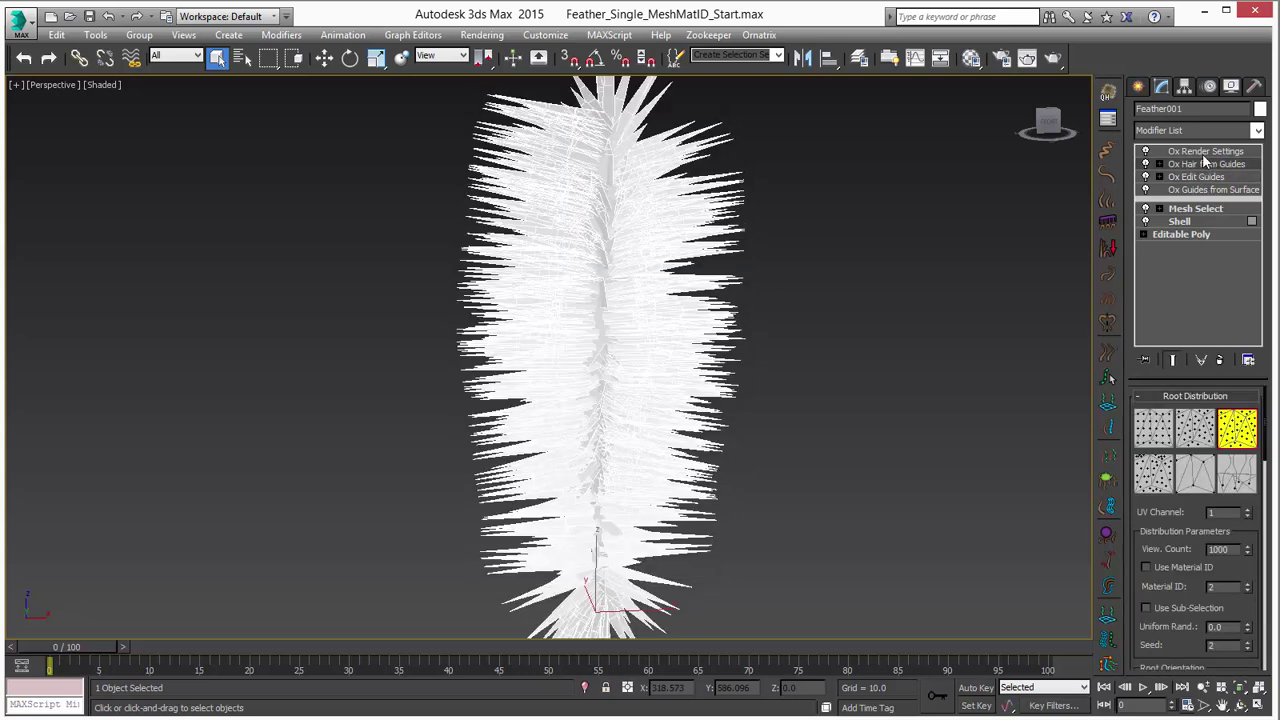
click(1202, 152)
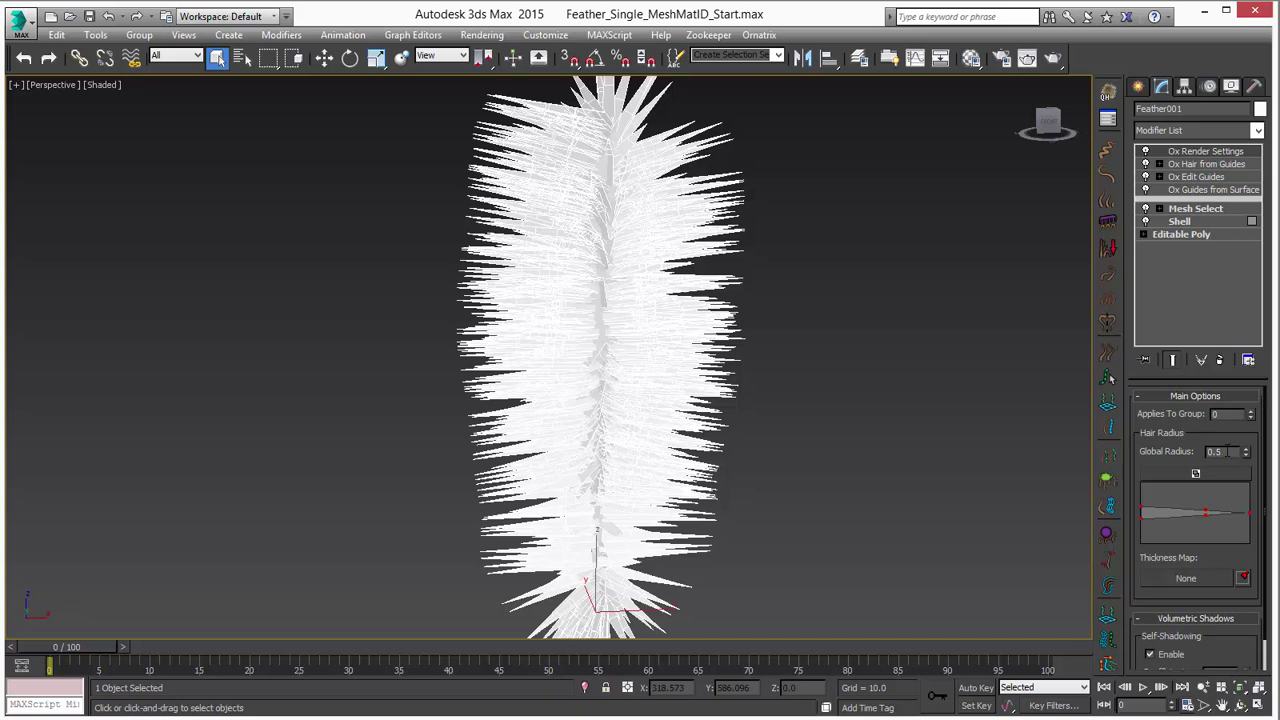
key(Return)
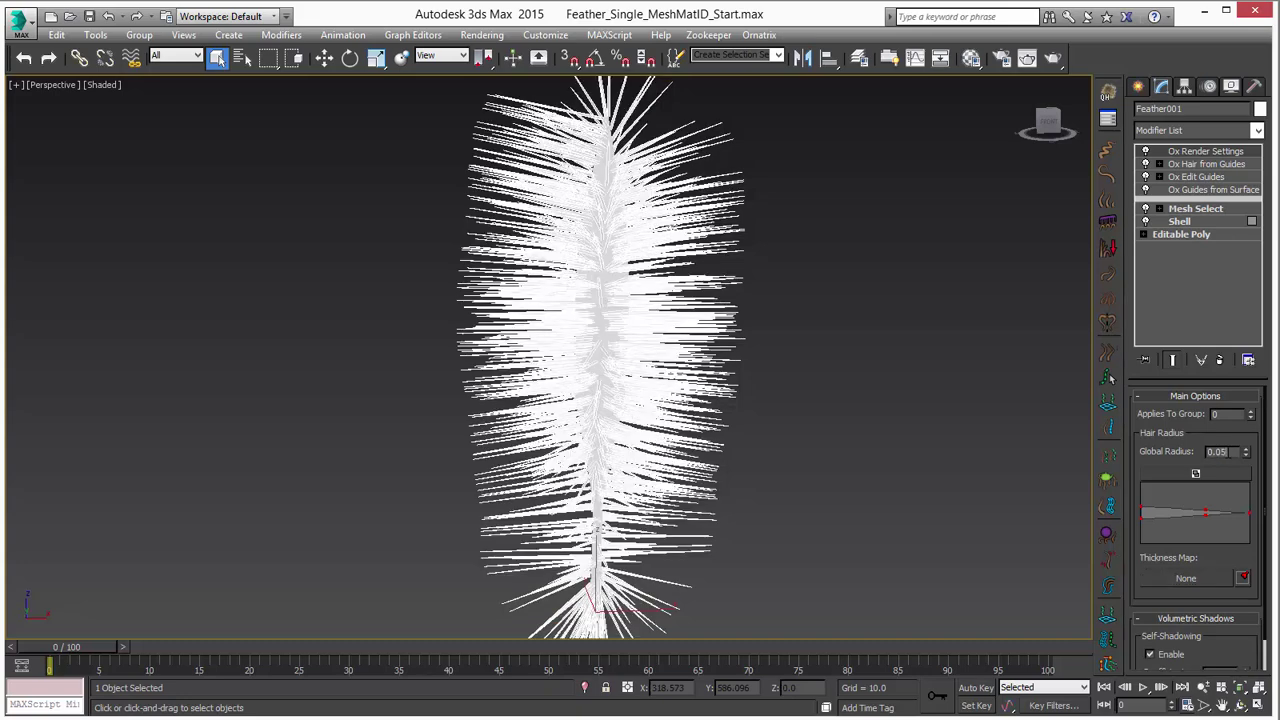
key(Return)
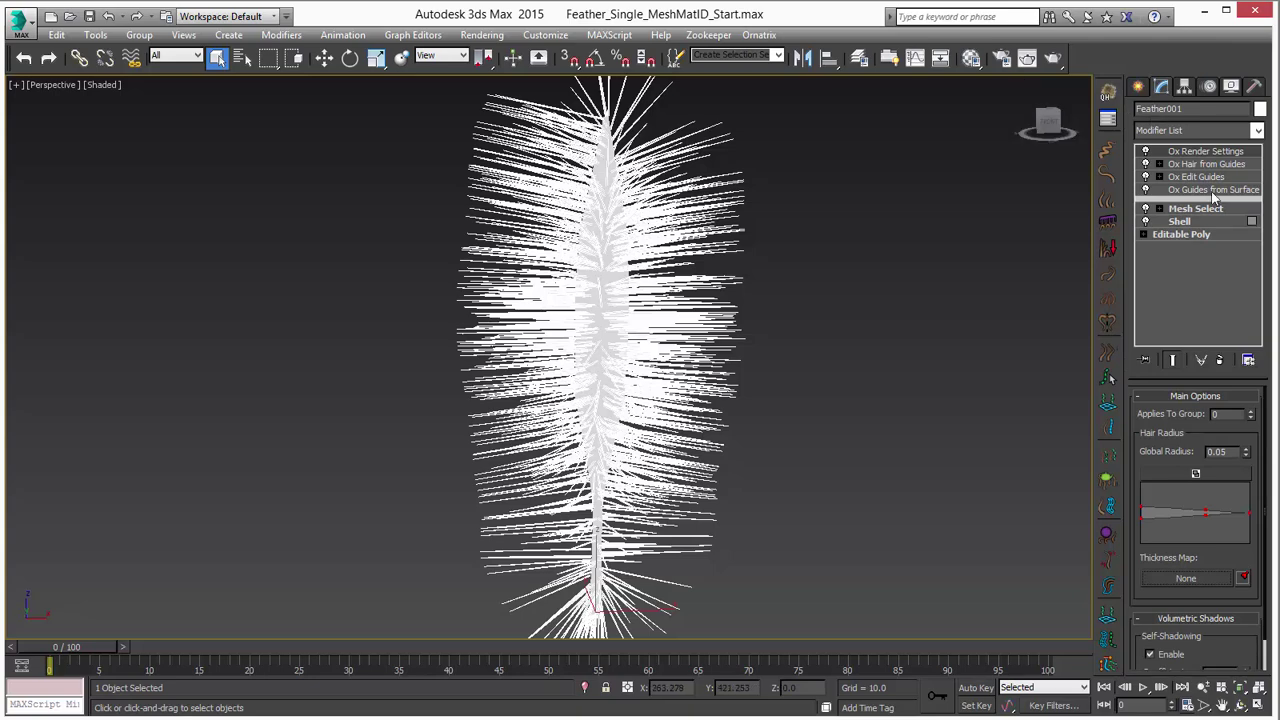
Shorten the hair by setting the Ox Guides from Surface guide length to 5, and check the result.
click(1213, 190)
double_click(1217, 610)
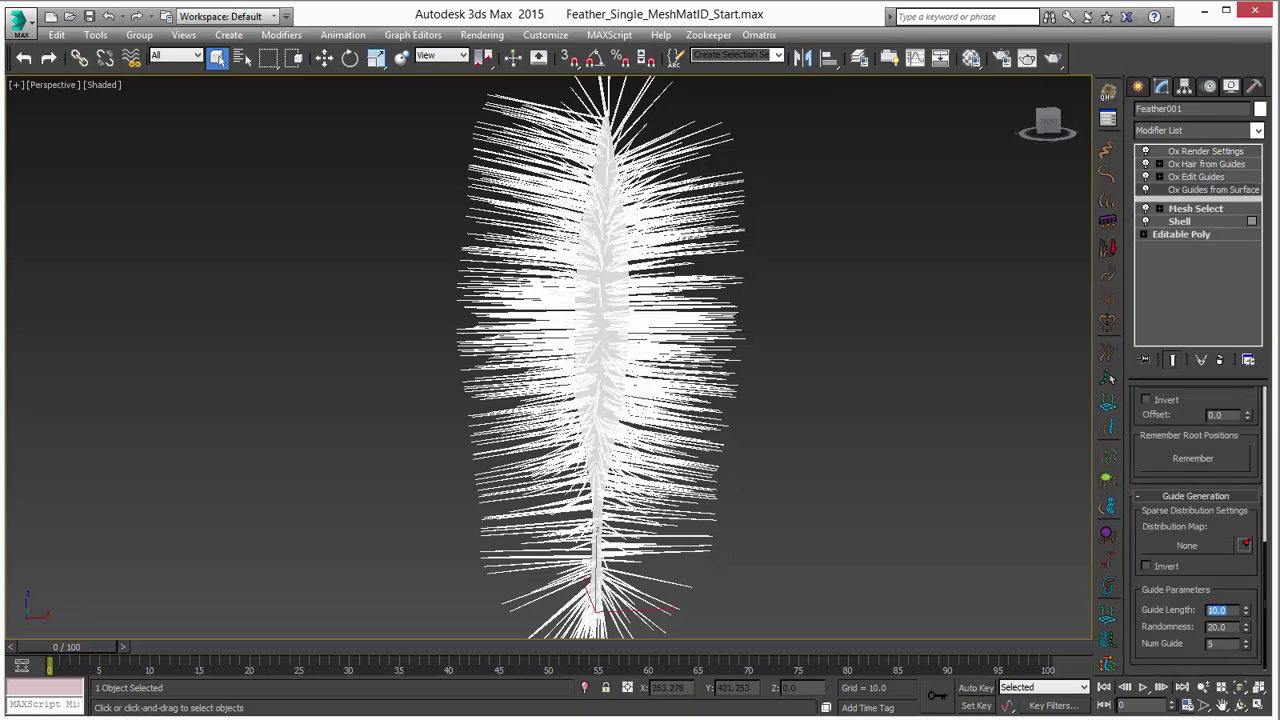
text(5)
key(Tab)
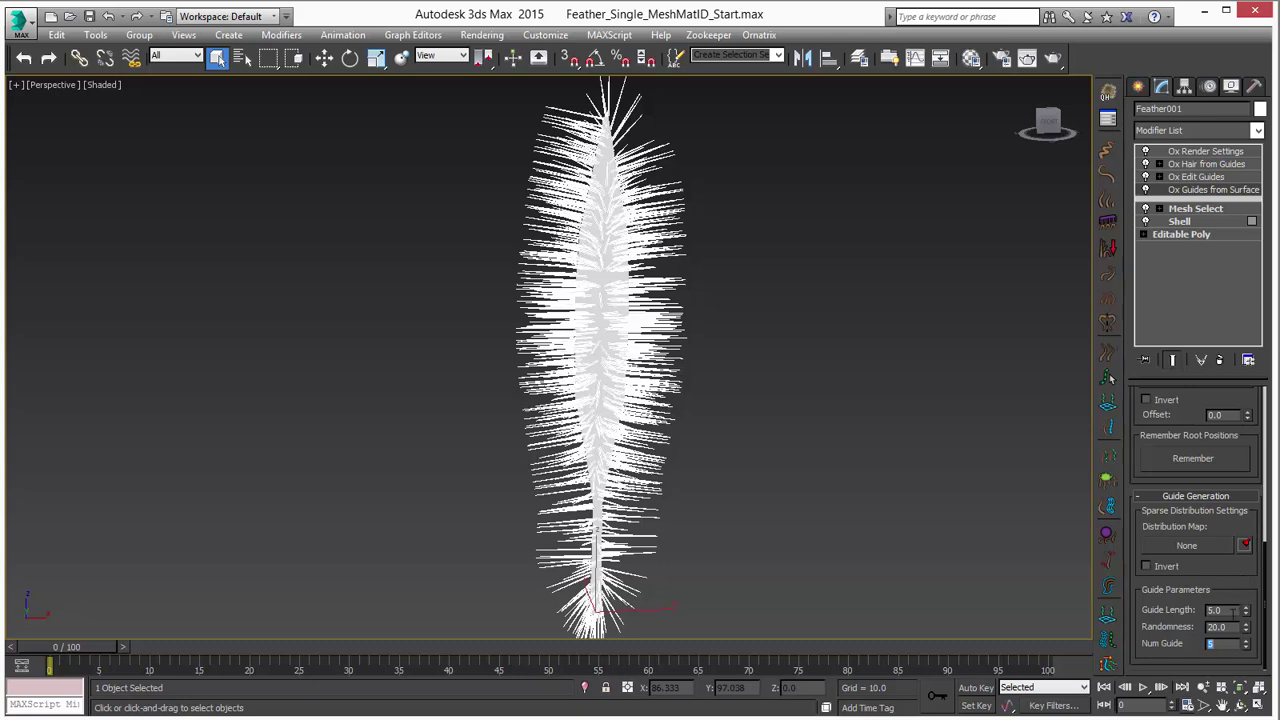
mouse_move(590, 327)
alt+middle_down()
mouse_move(857, 329)
mouse_move(612, 332)
alt+middle_up()
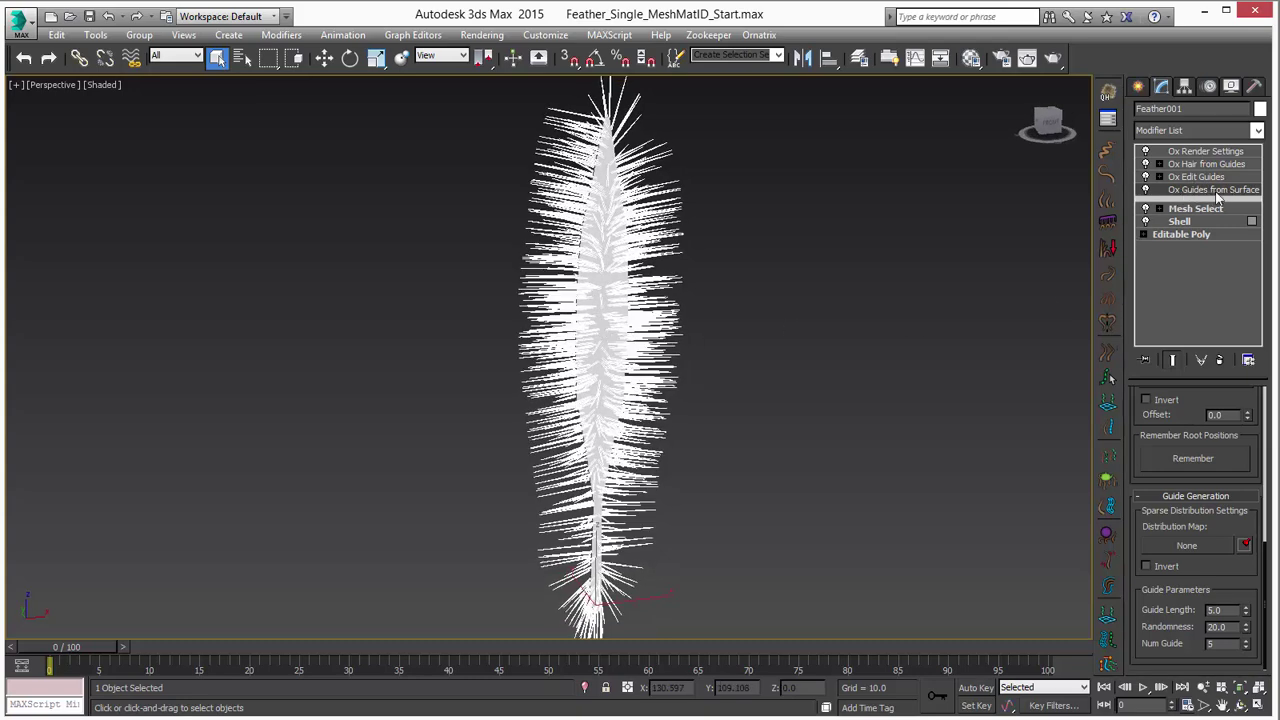
Enable Use Sub-Selection in Ox Hair from Guides so hair grows only from the selected edge faces.
drag(1149, 429, 1147, 706)
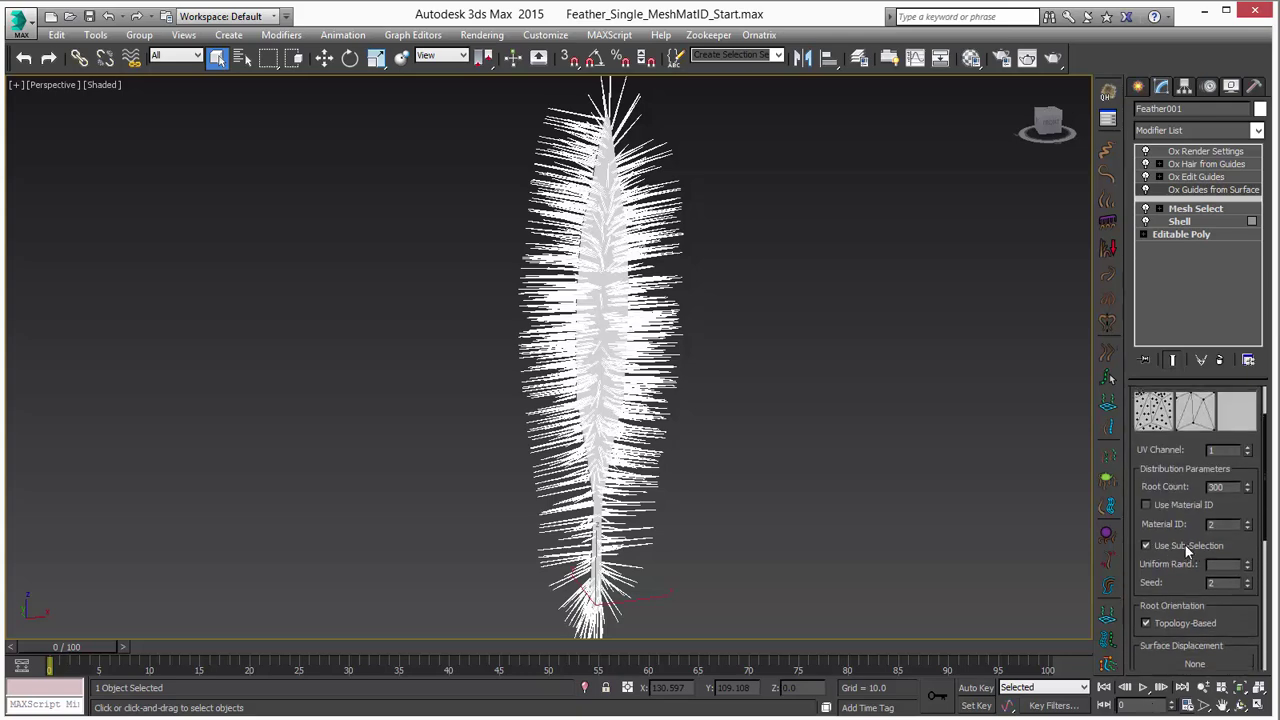
click(1147, 545)
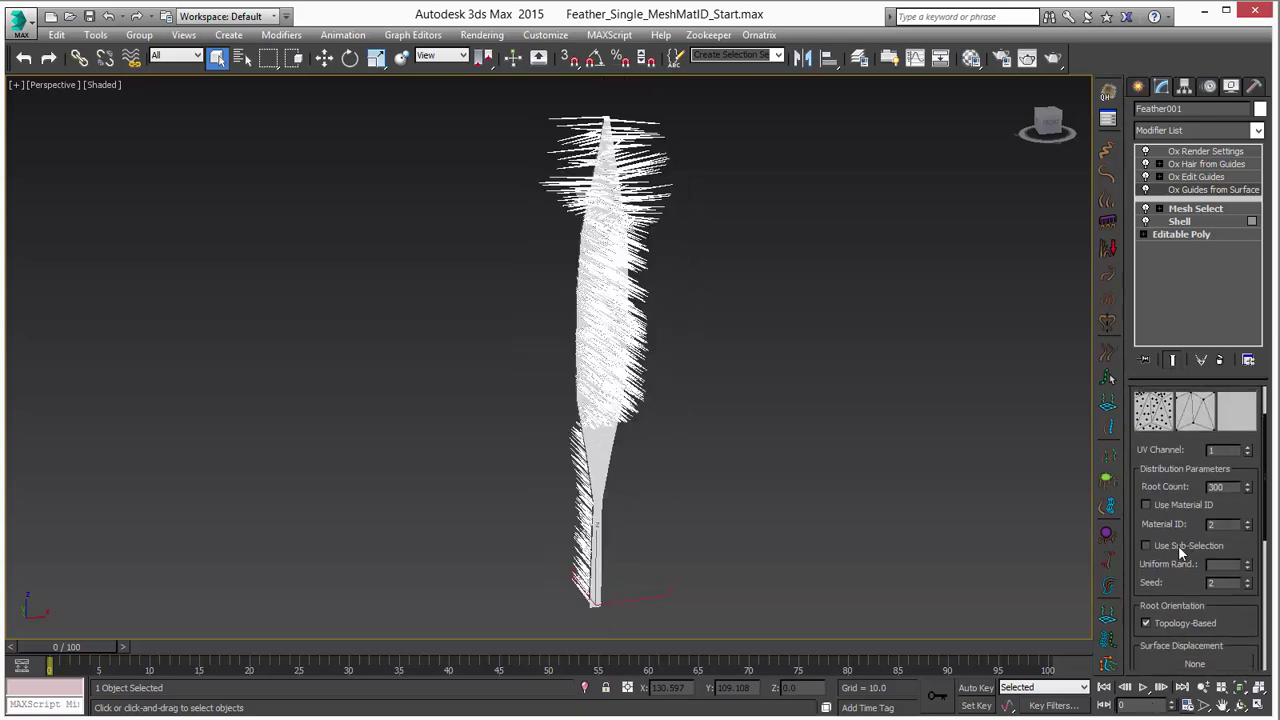
click(1207, 166)
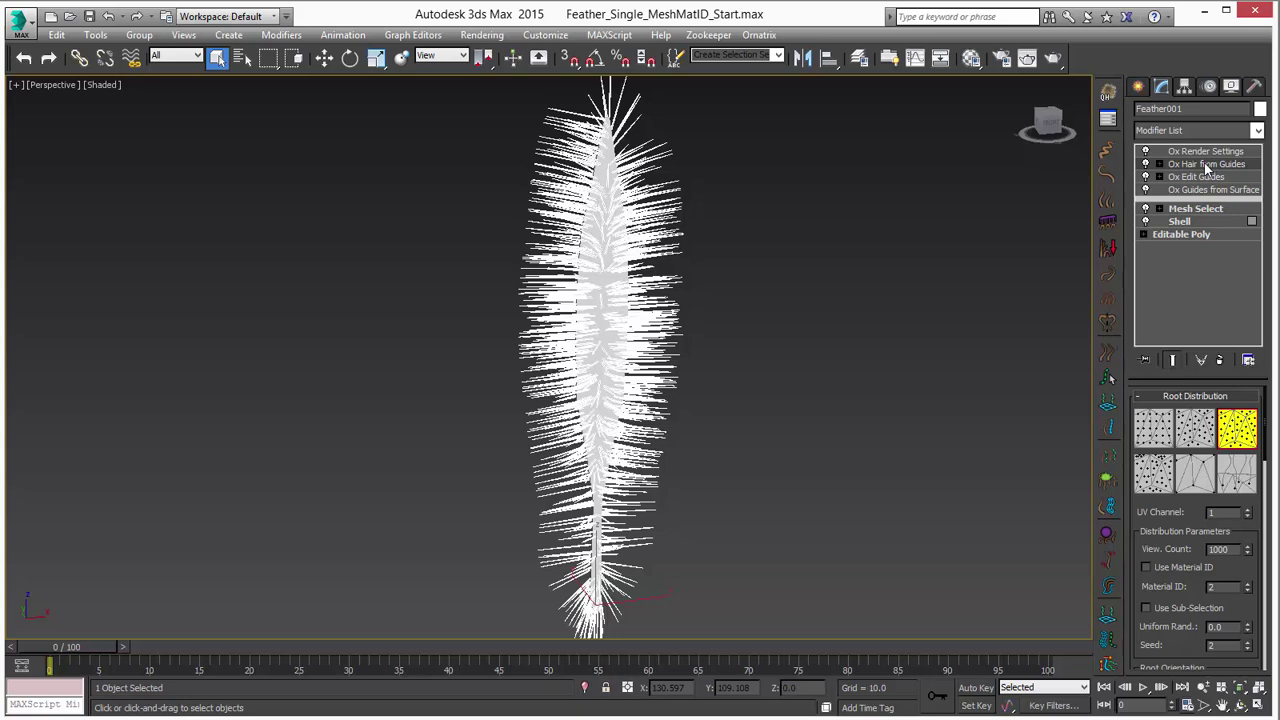
scroll(1170, 535, down, 3)
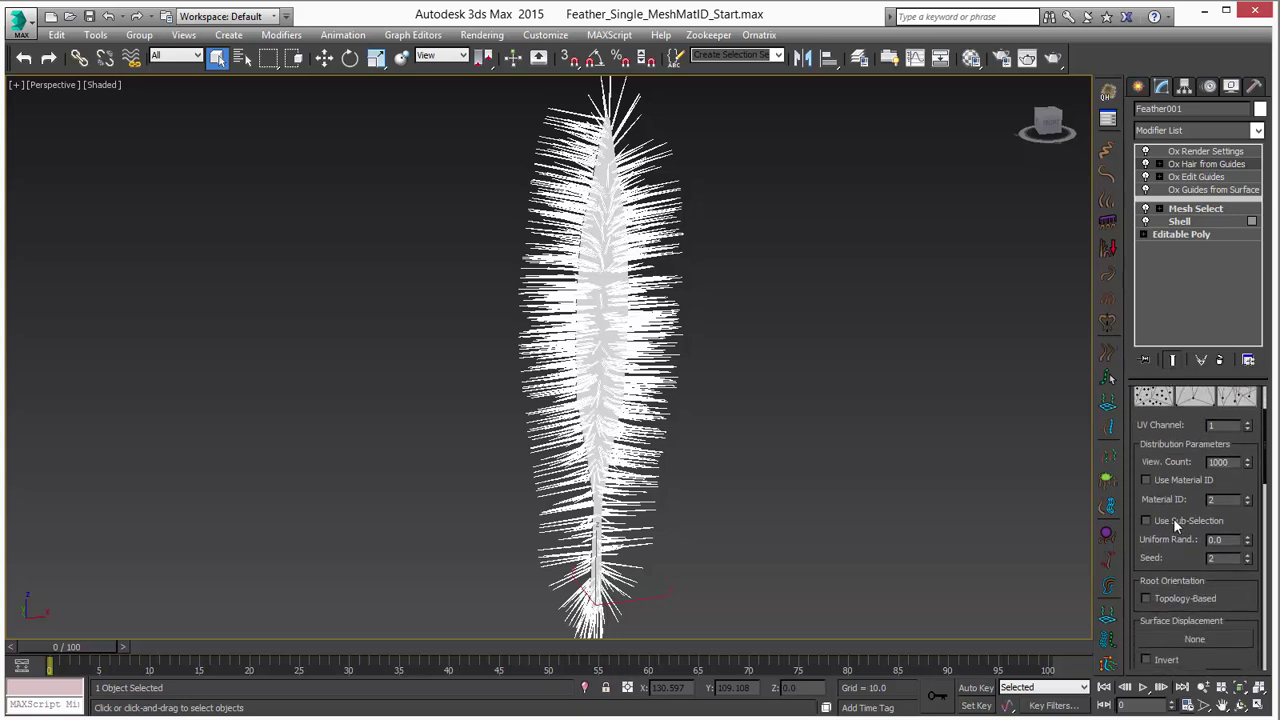
click(1172, 520)
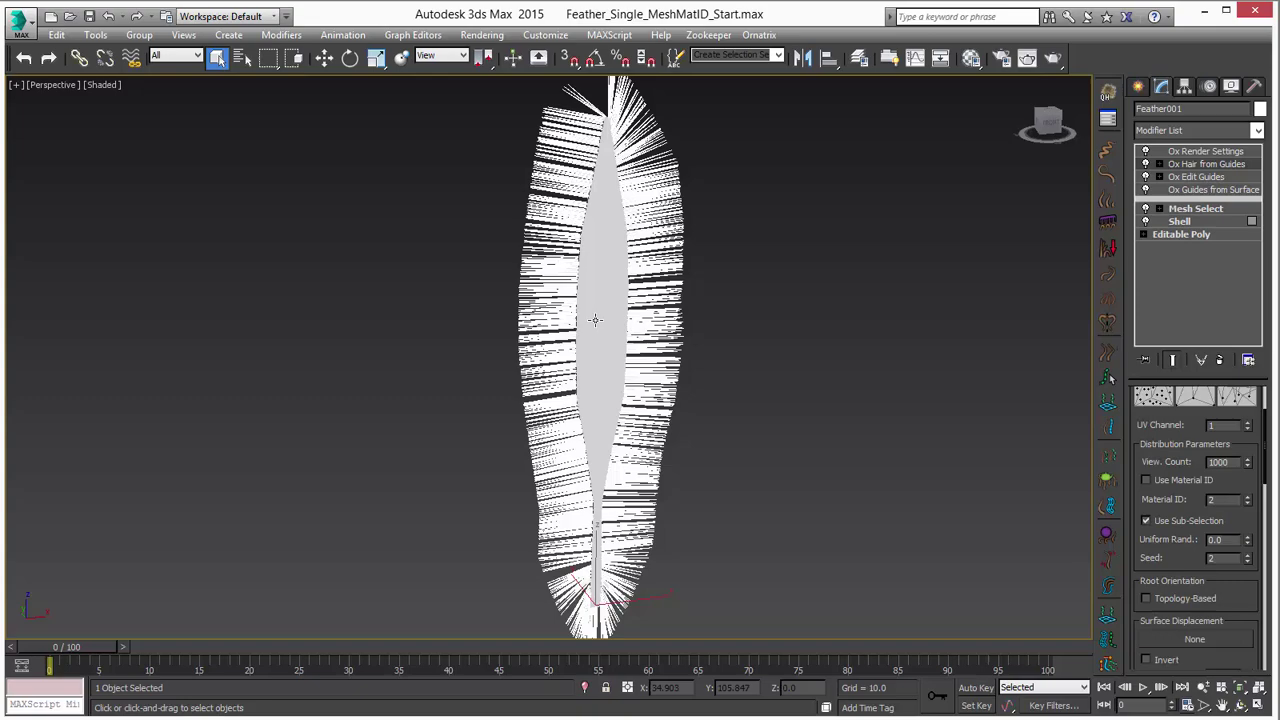
mouse_move(595, 320)
alt+middle_down()
mouse_move(837, 314)
mouse_move(615, 318)
alt+middle_up()
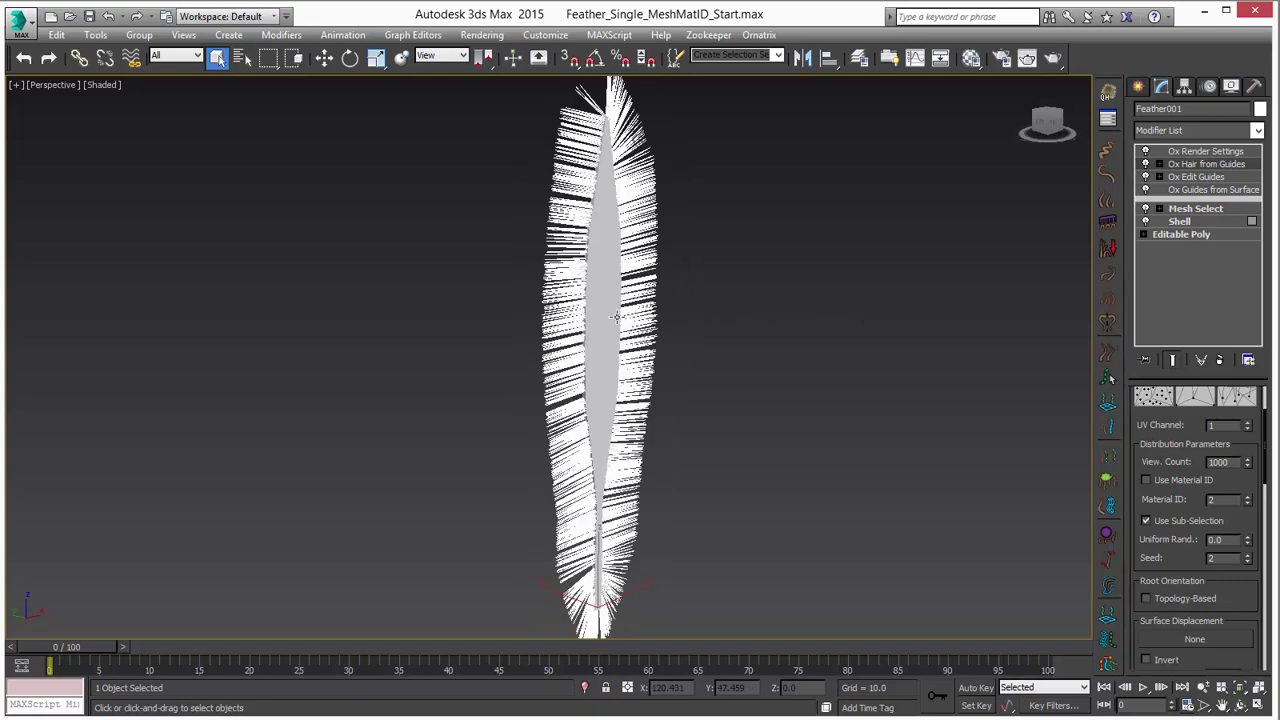
scroll(615, 318, up, 5)
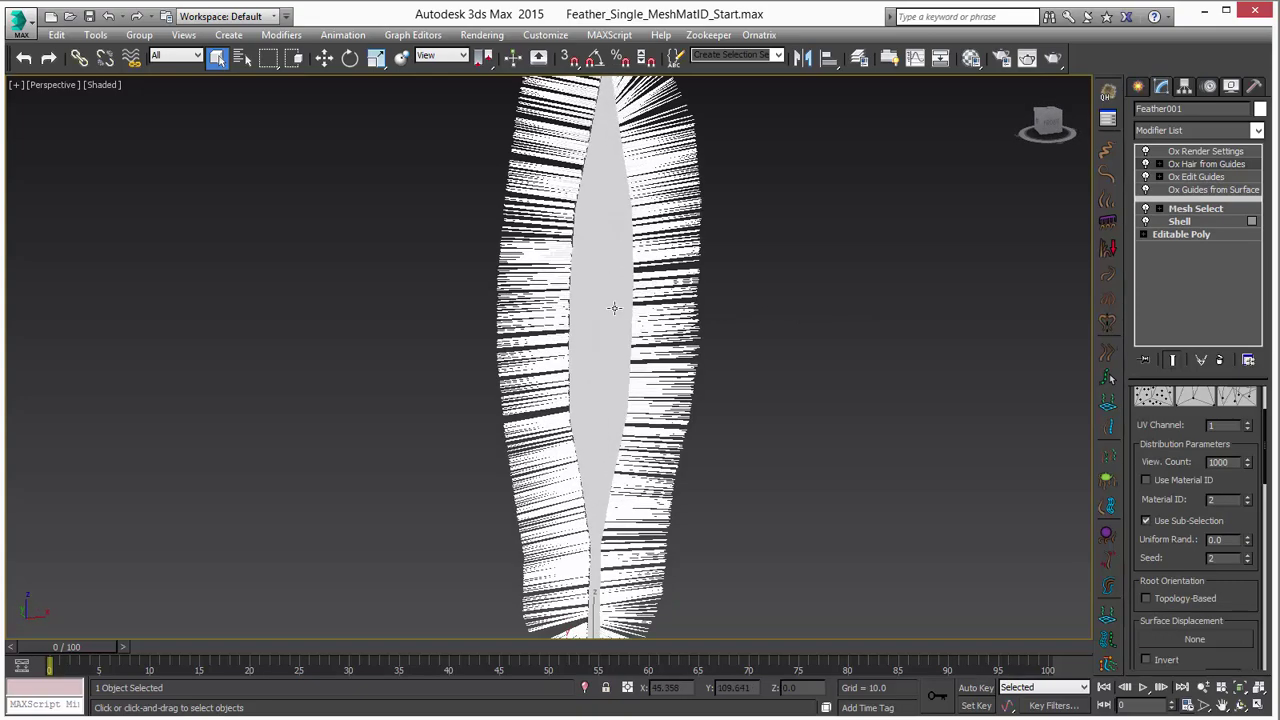
Hide the end result at Ox Guides from Surface and compare the guides with Use Sub-Selection off and on.
click(1201, 189)
click(1172, 360)
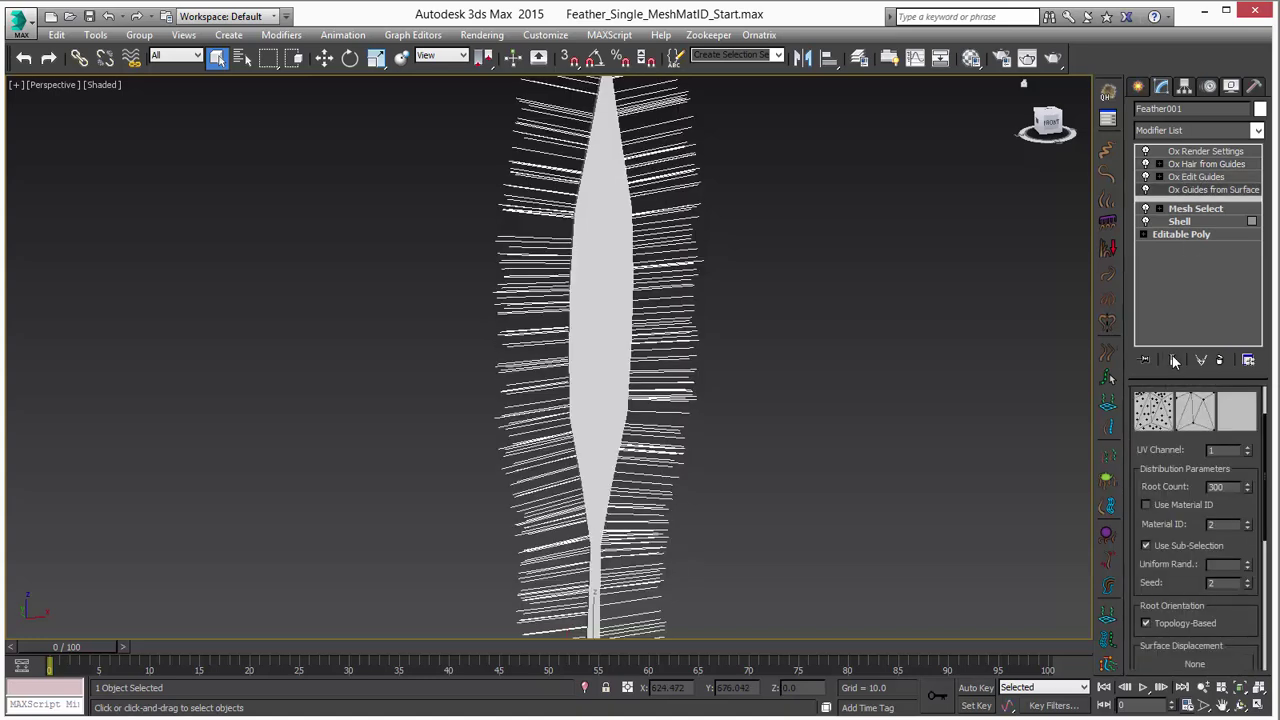
middle_drag(676, 334, 754, 300)
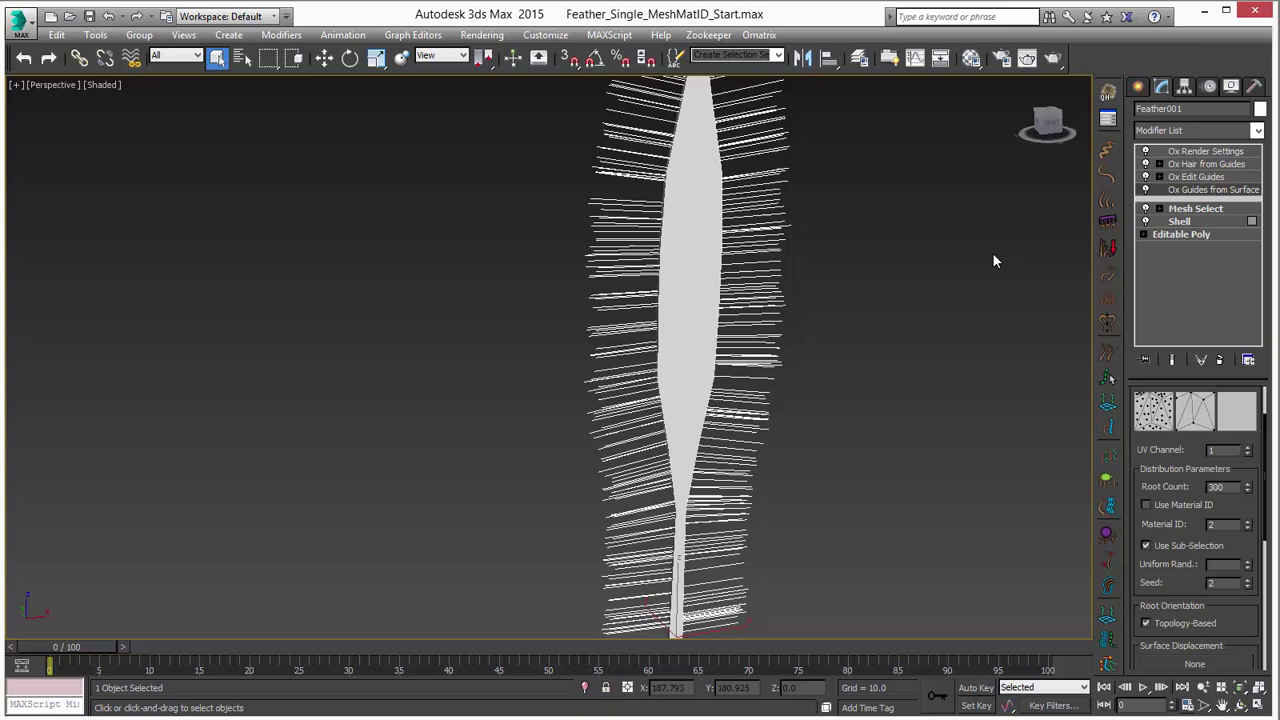
click(1147, 545)
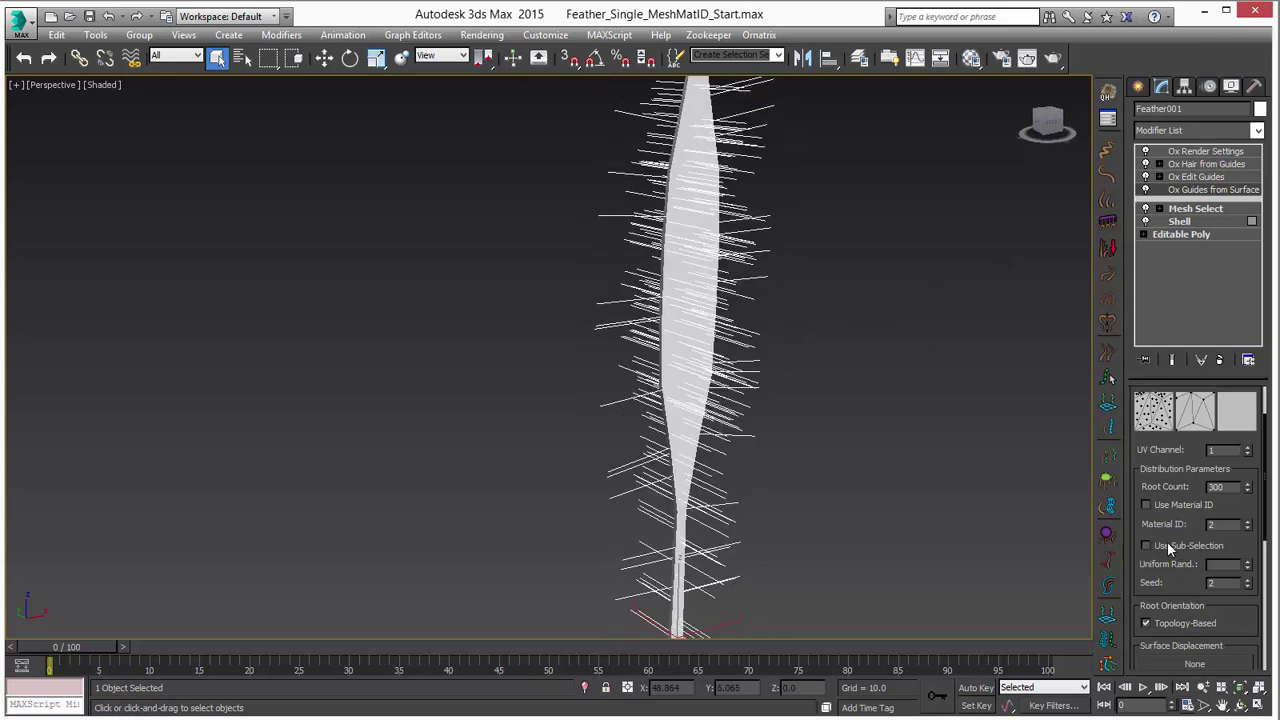
click(1167, 545)
Compare the hair with Use Sub-Selection off and on in Ox Hair from Guides.
click(1194, 176)
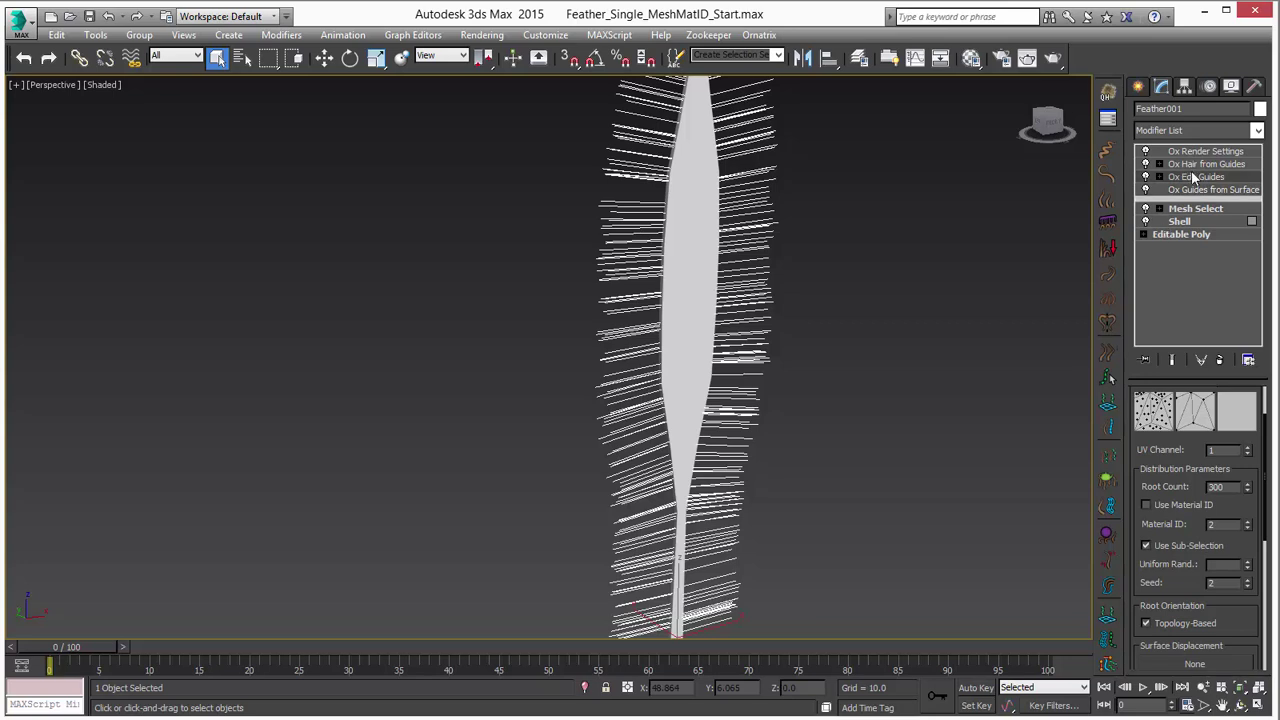
click(1203, 164)
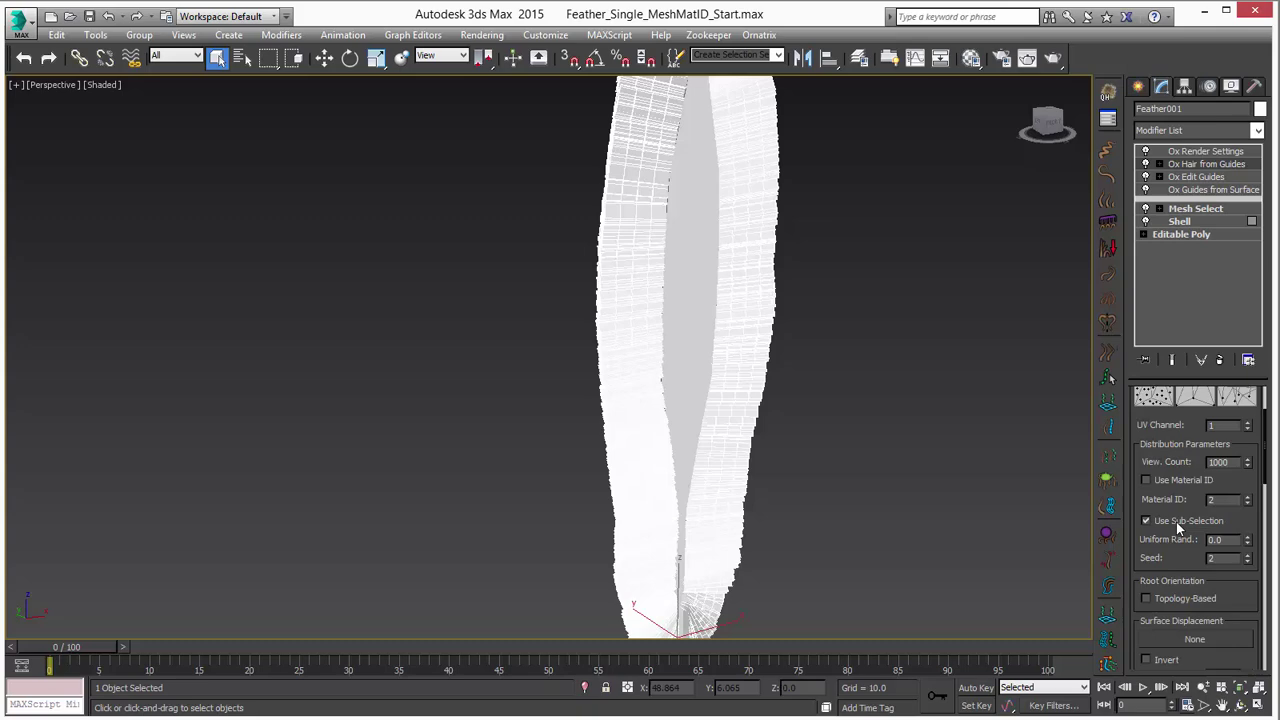
click(1146, 521)
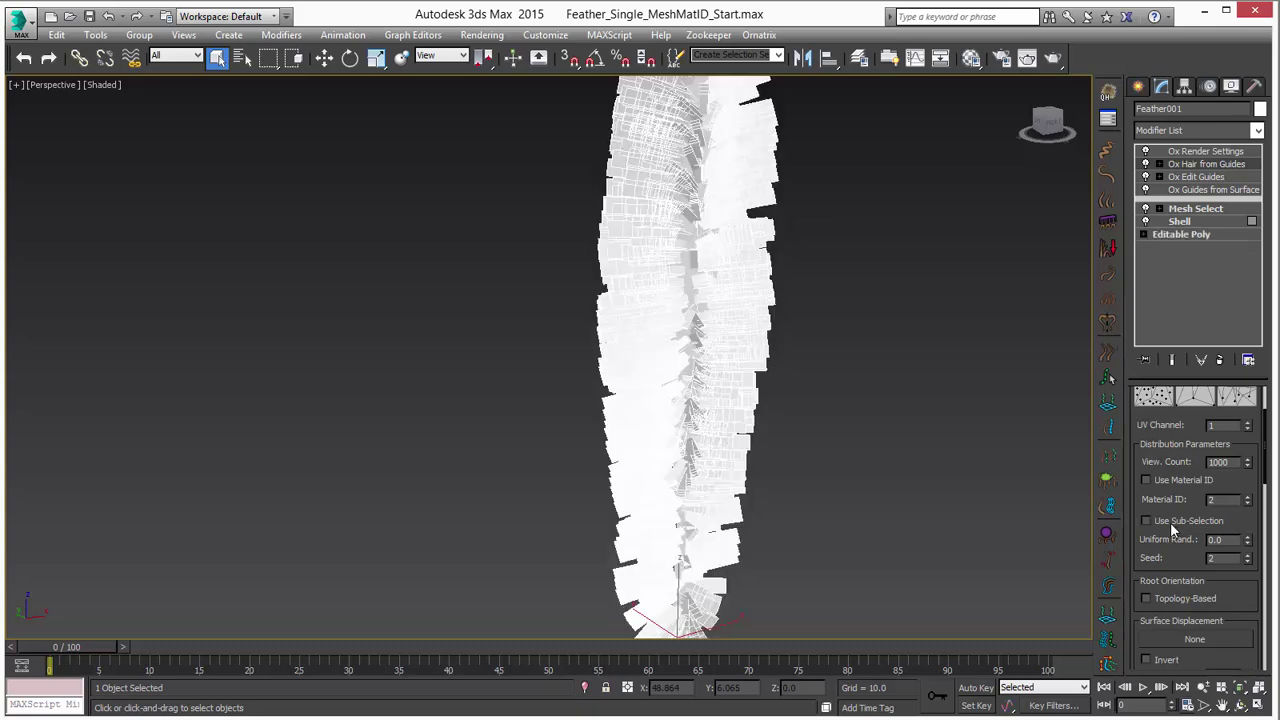
click(1172, 524)
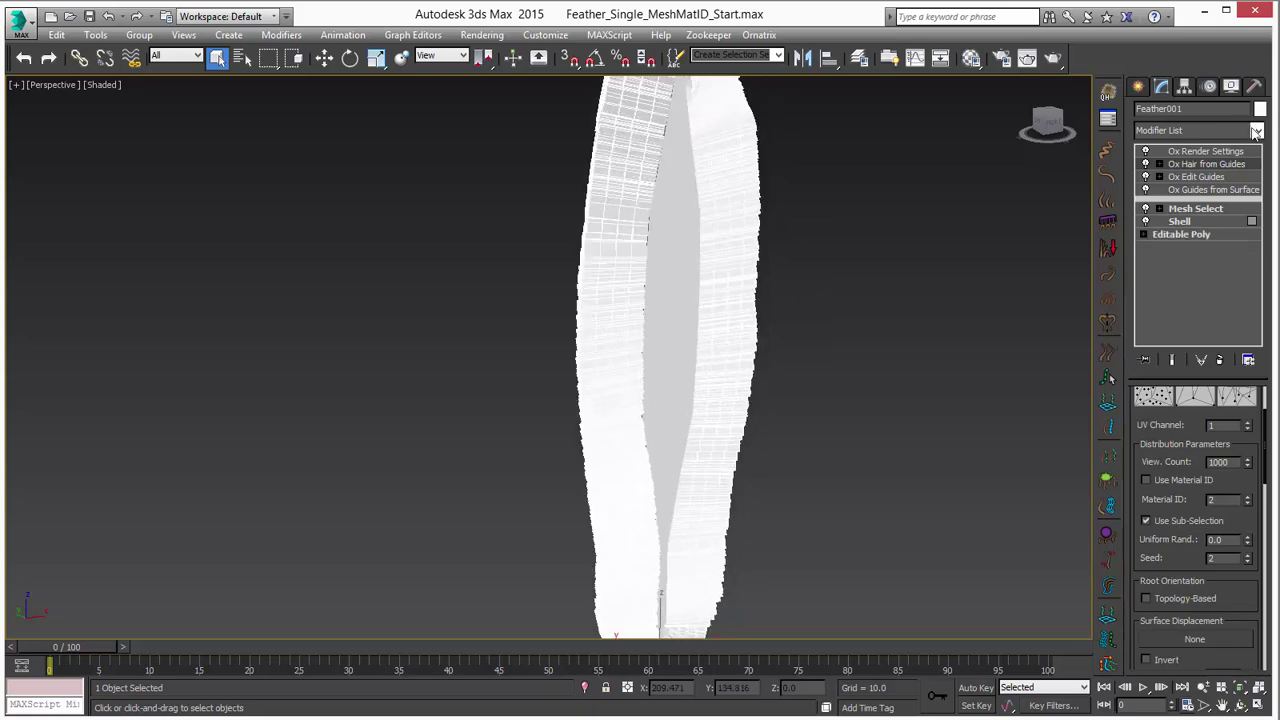
Add an Ox Surface Comb modifier above Ox Render Settings and check the combed hair along the feather.
click(1205, 151)
scroll(874, 274, down, 3)
alt+middle_drag(874, 274, 808, 449)
scroll(840, 296, up, 3)
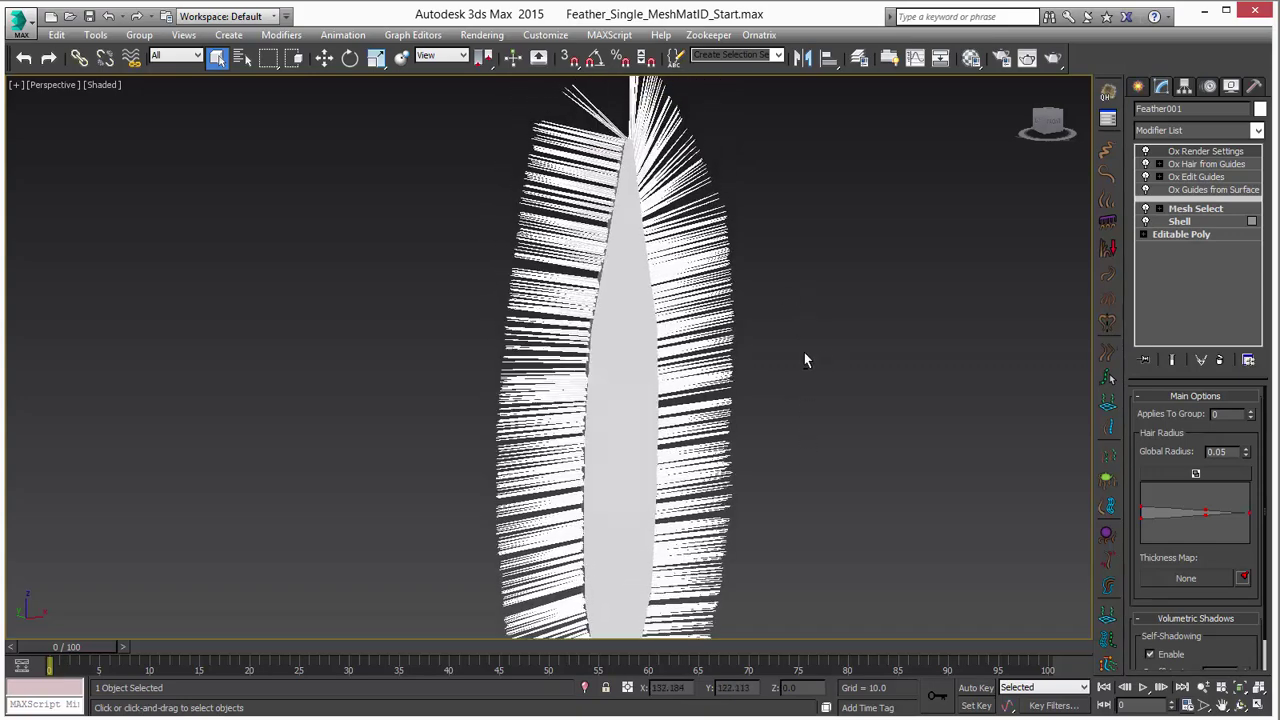
mouse_move(806, 360)
alt+middle_down()
mouse_move(757, 360)
mouse_move(808, 358)
alt+middle_up()
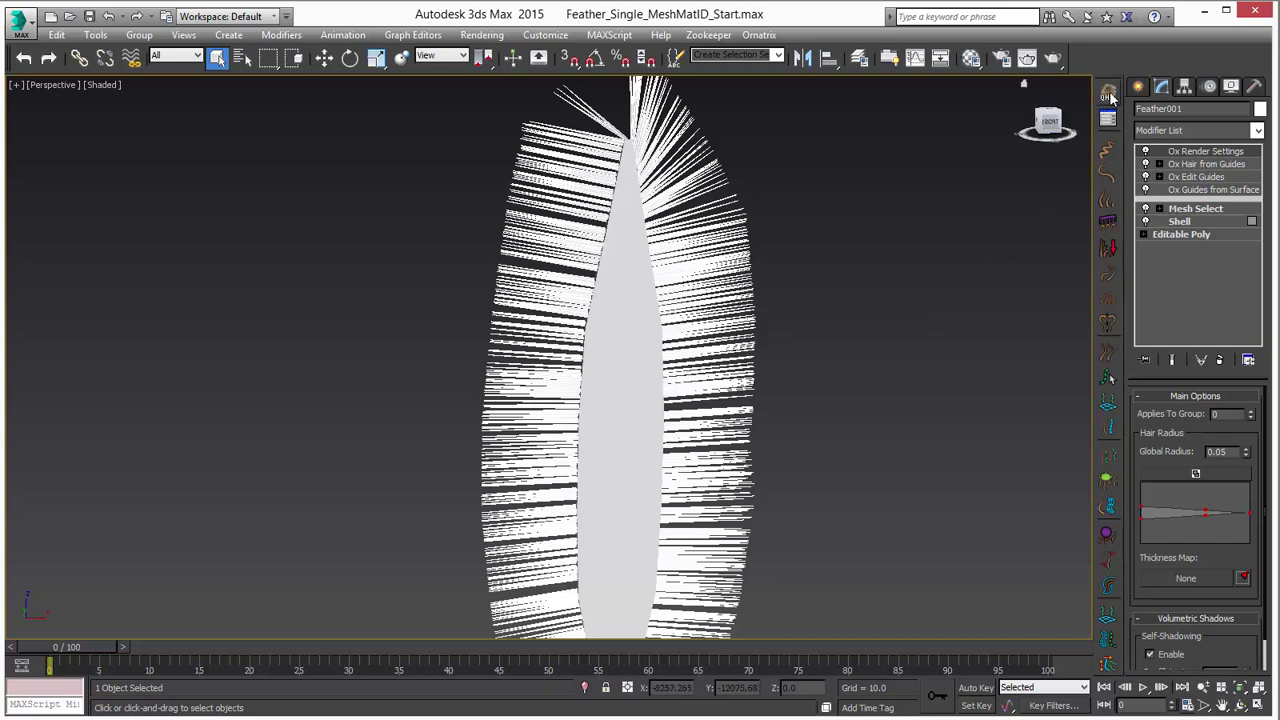
click(1109, 225)
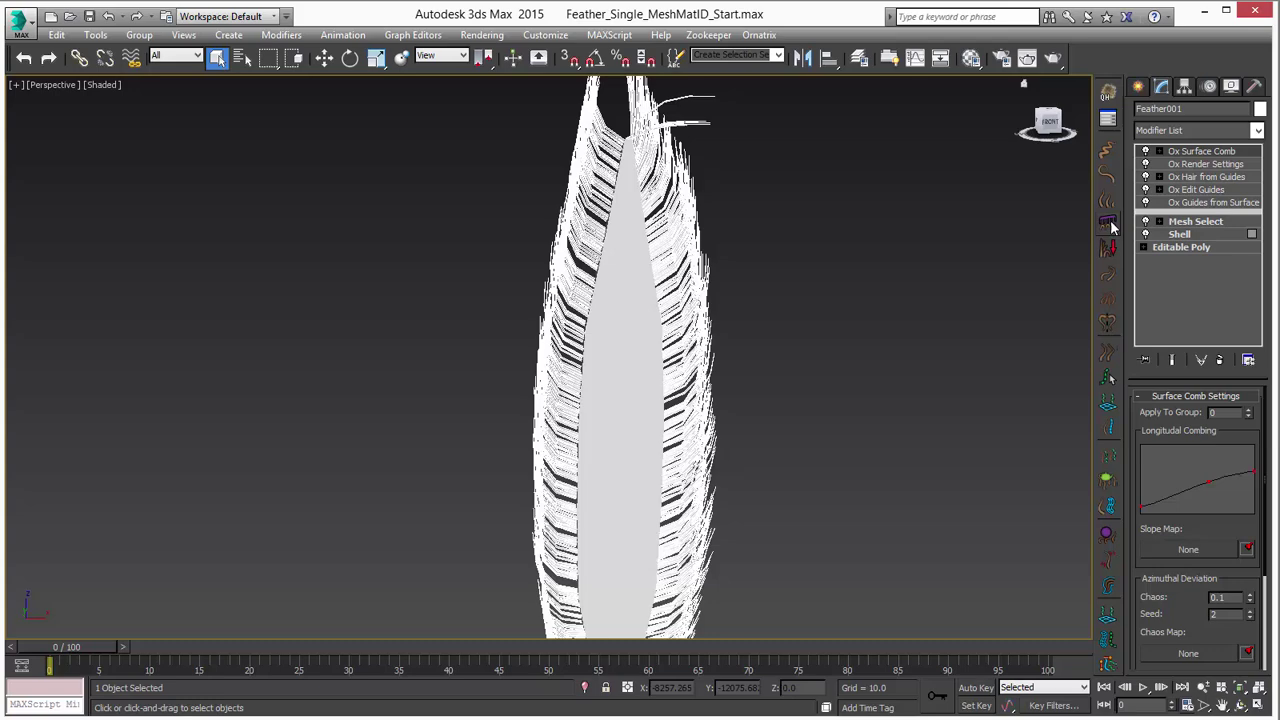
middle_drag(726, 408, 728, 142)
mouse_move(730, 415)
middle_down()
mouse_move(731, 335)
mouse_move(760, 423)
mouse_move(780, 346)
mouse_move(802, 425)
mouse_move(716, 416)
middle_up()
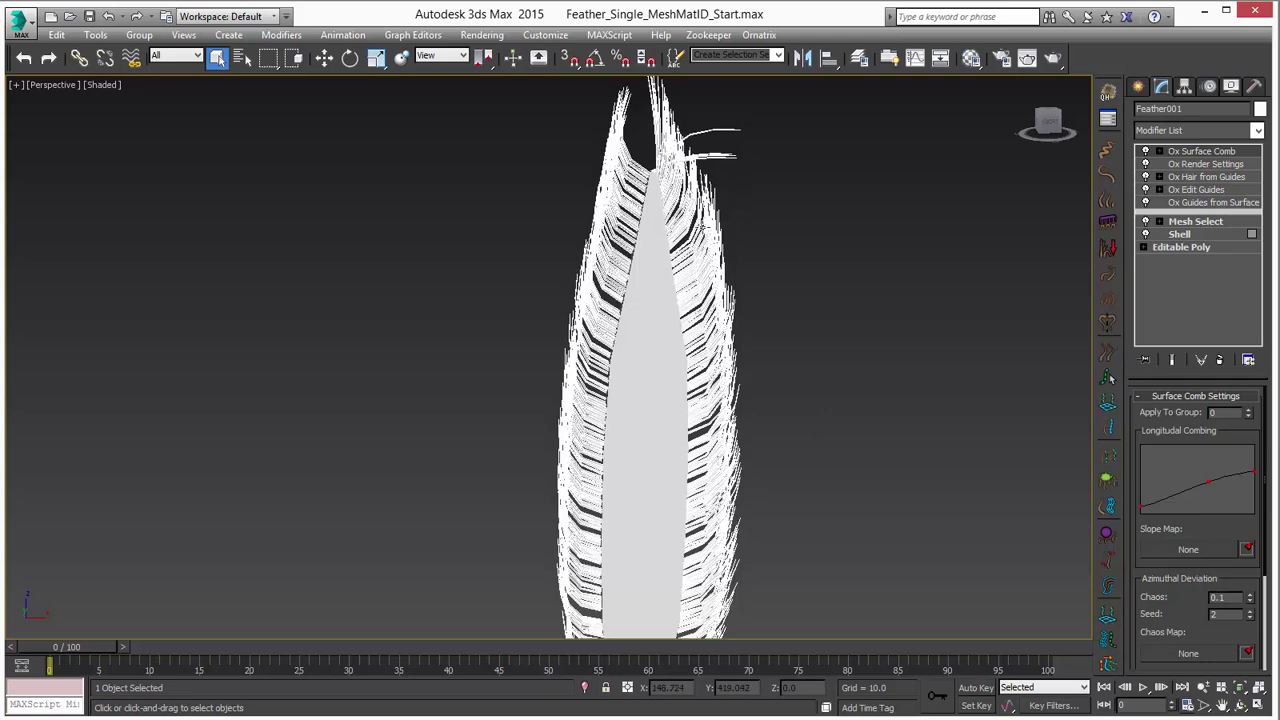
alt+middle_drag(703, 229, 698, 336)
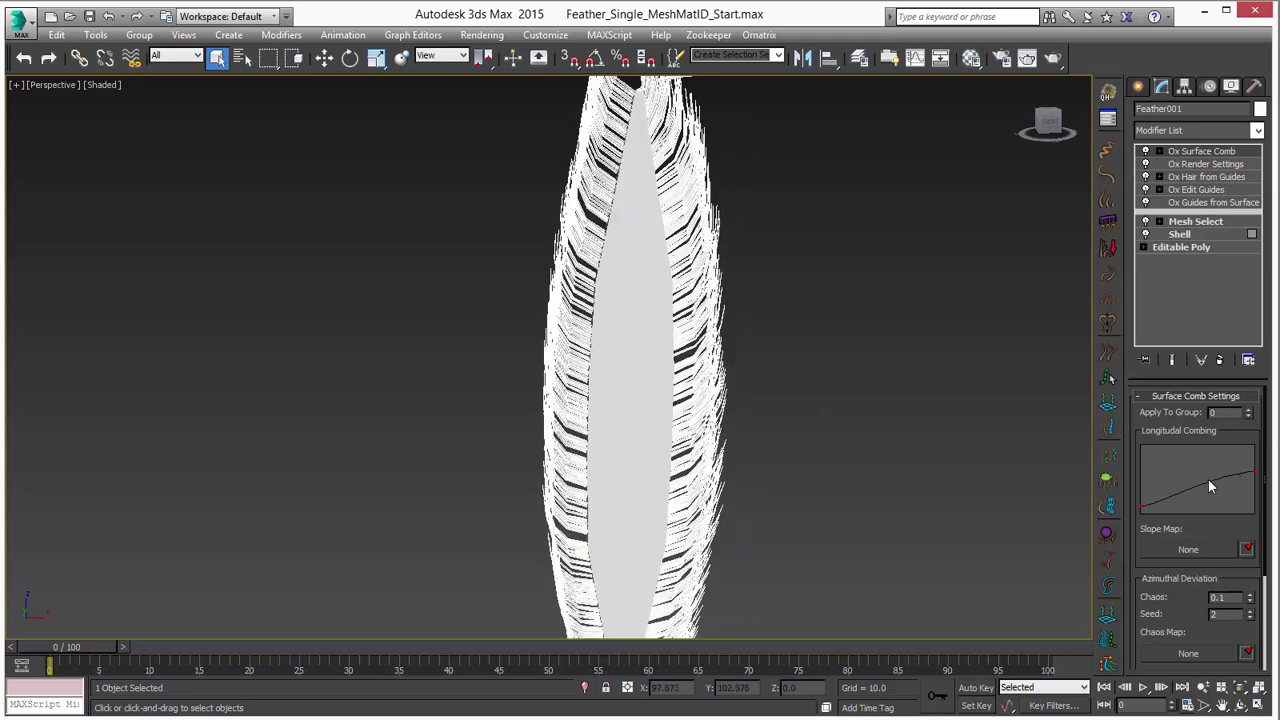
Reshape the Longitudinal Combing curve by raising its start point, nudging the middle point and lowering the end point.
mouse_move(1208, 479)
mouse_down()
mouse_move(1203, 466)
mouse_move(1203, 477)
mouse_up()
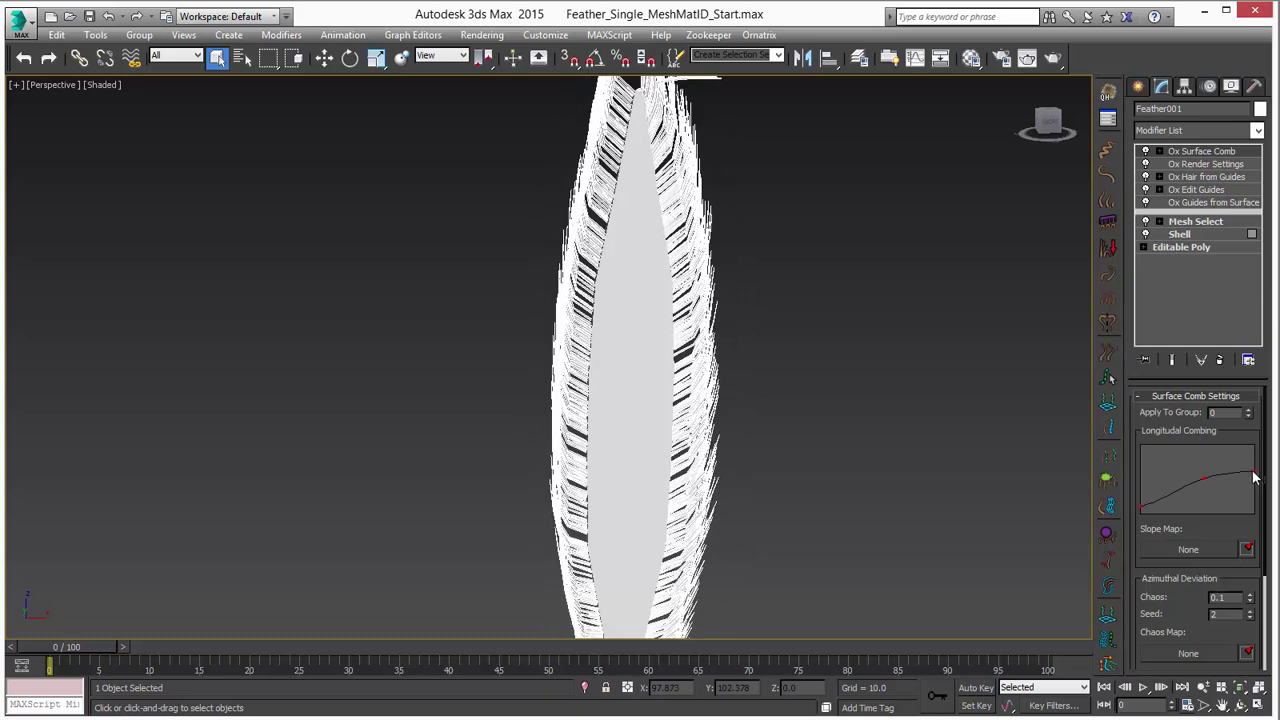
mouse_move(1143, 506)
mouse_down()
mouse_move(1141, 478)
mouse_move(1141, 497)
mouse_up()
drag(1254, 472, 1254, 481)
middle_drag(621, 439, 643, 300)
scroll(643, 300, down, 2)
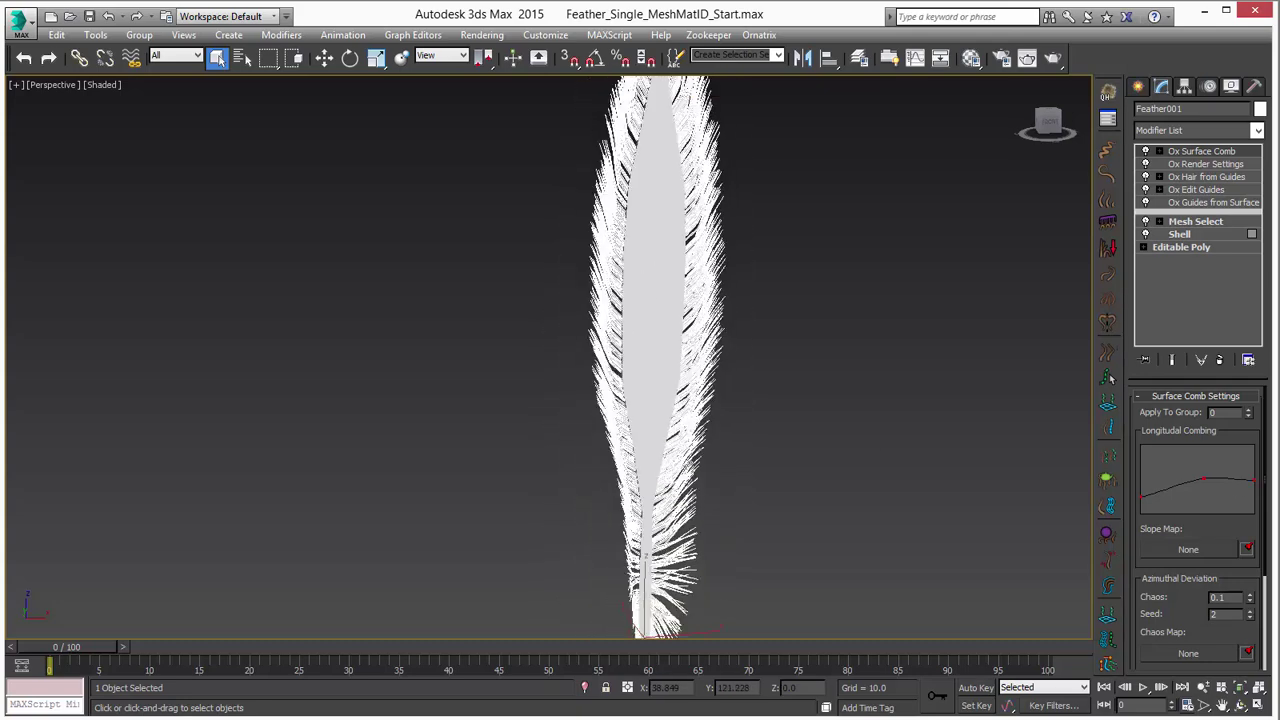
scroll(680, 300, down, 2)
middle_drag(718, 374, 725, 476)
scroll(725, 476, up, 1)
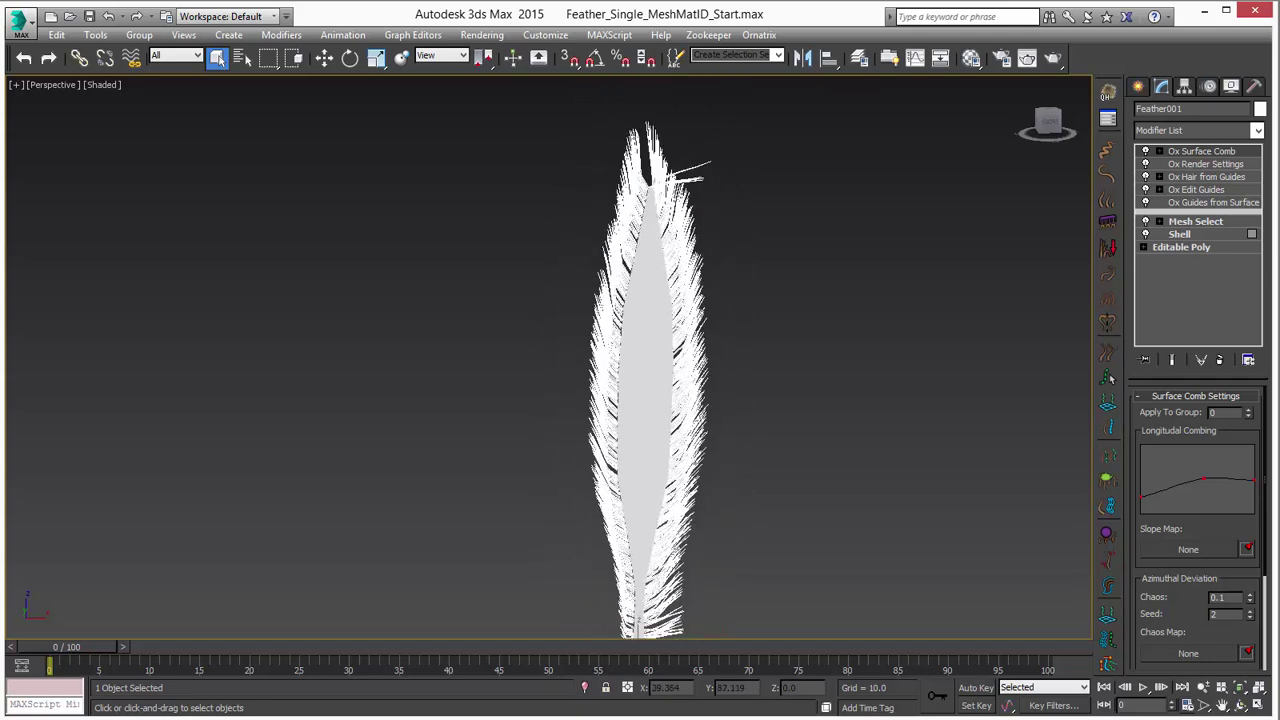
scroll(722, 470, up, 1)
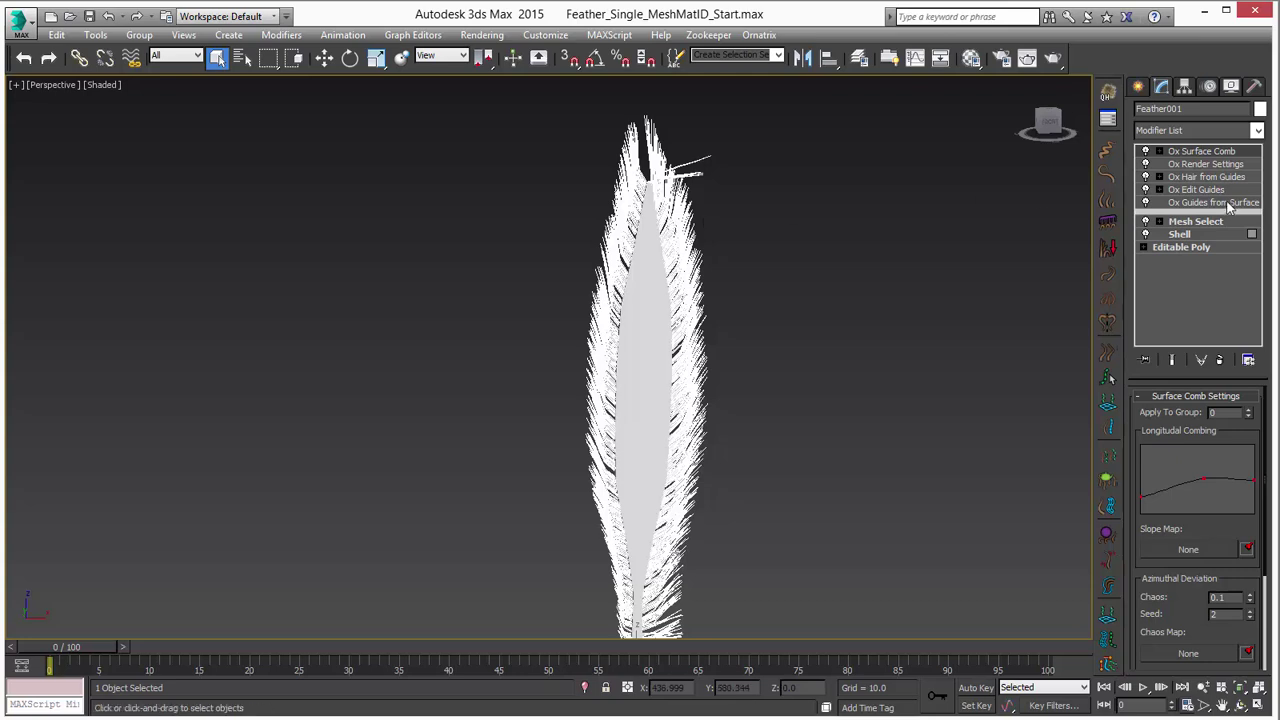
Add an Ox Strand Length modifier, try higher Randomize values up to 0.7, and keep Randomize at 0.2.
click(1105, 204)
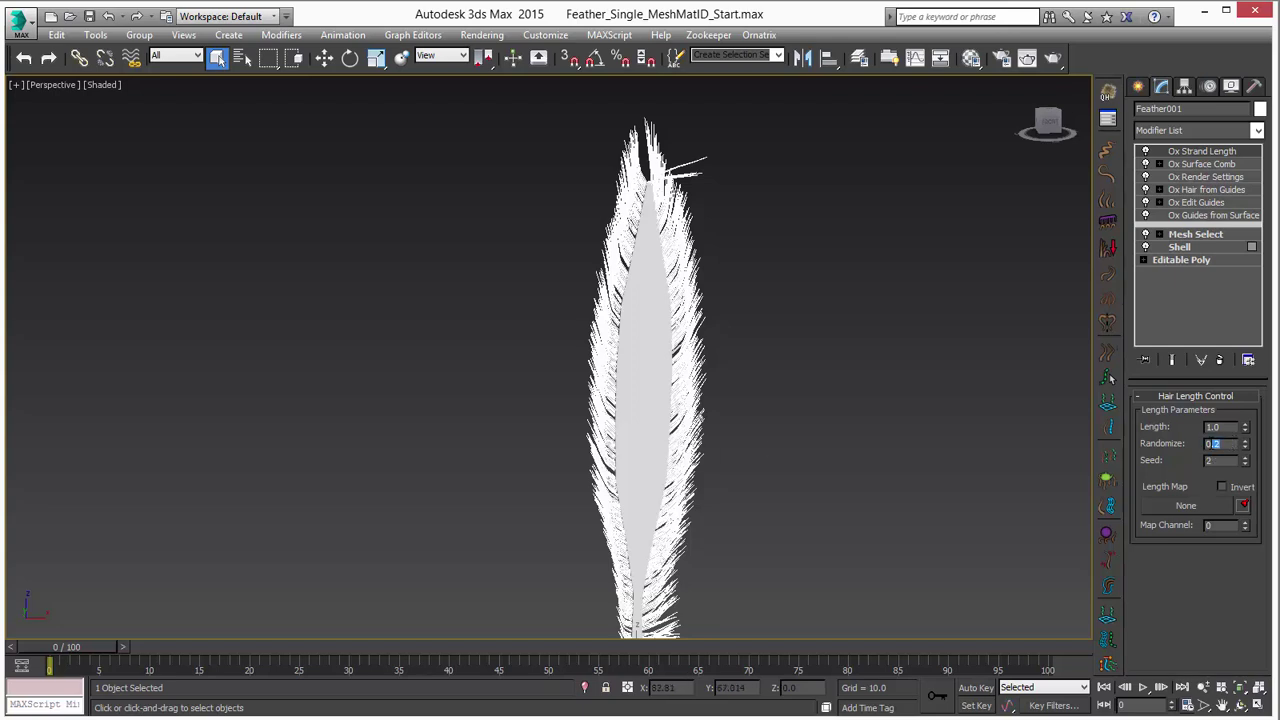
text(3)
key(Return)
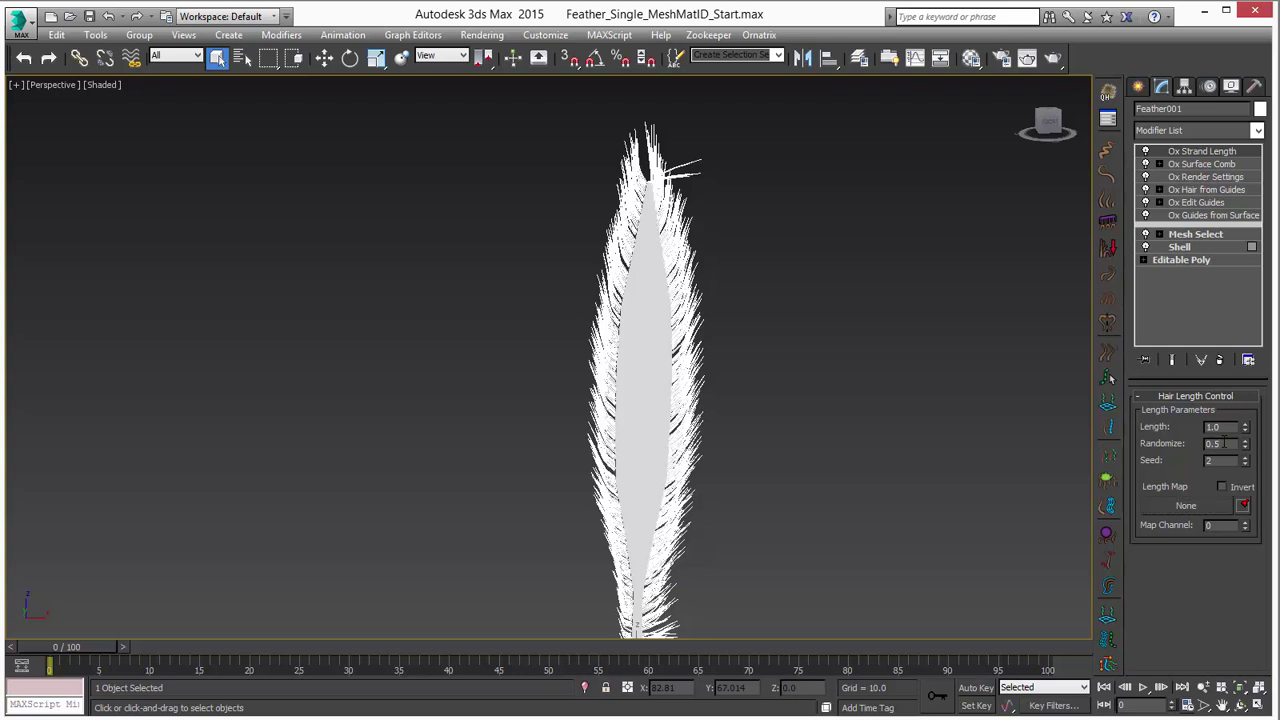
text(0.7)
key(Return)
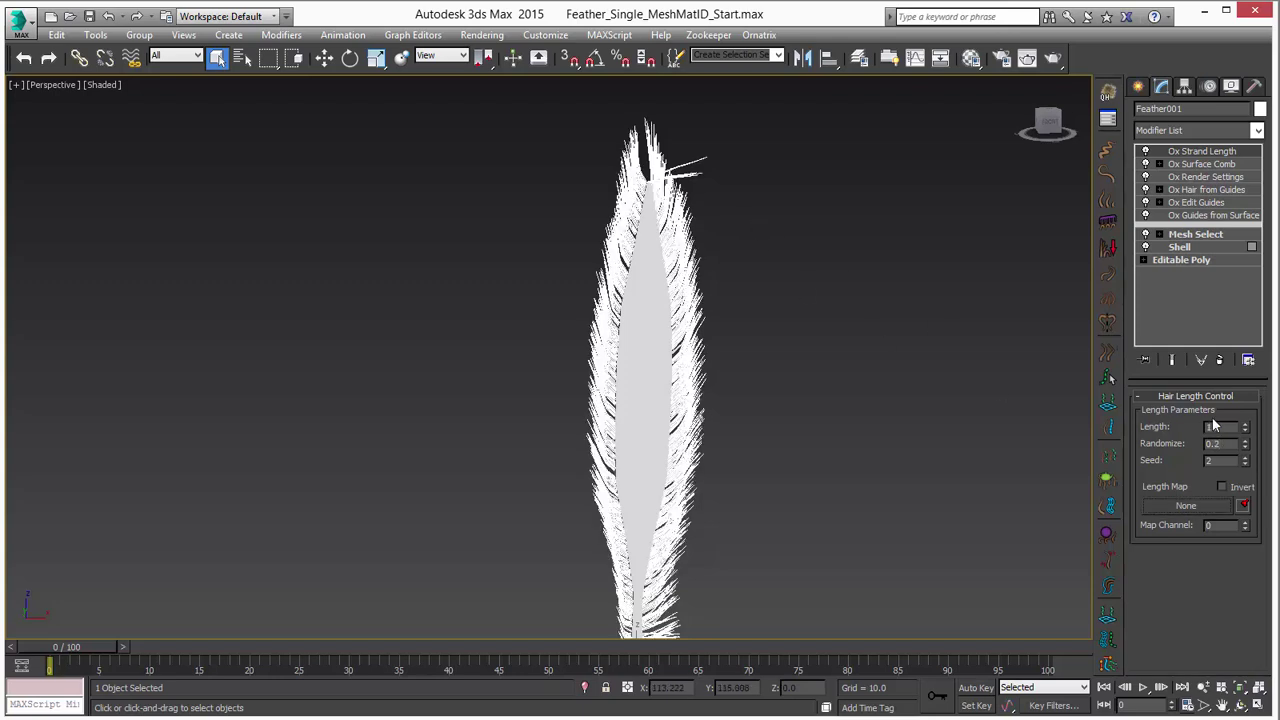
Set the strand length to 0.91 and compare the feather with the Ox Strand Length modifier off and on.
mouse_move(1247, 430)
mouse_down()
mouse_move(1242, 443)
mouse_move(1247, 431)
mouse_up()
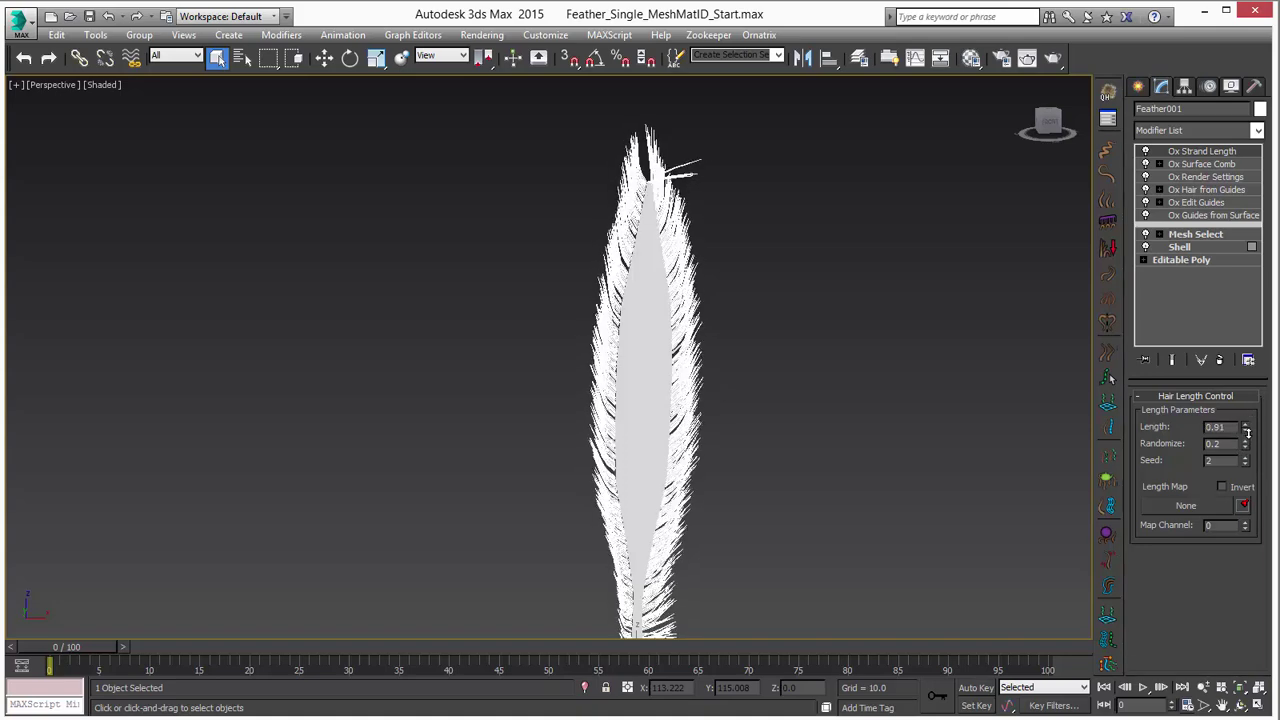
click(1146, 151)
click(1146, 151)
click(1146, 151)
click(1146, 151)
Place Ox Strand Length below Ox Surface Comb in the stack and reduce the strand length to 0.76.
drag(1188, 174, 1199, 169)
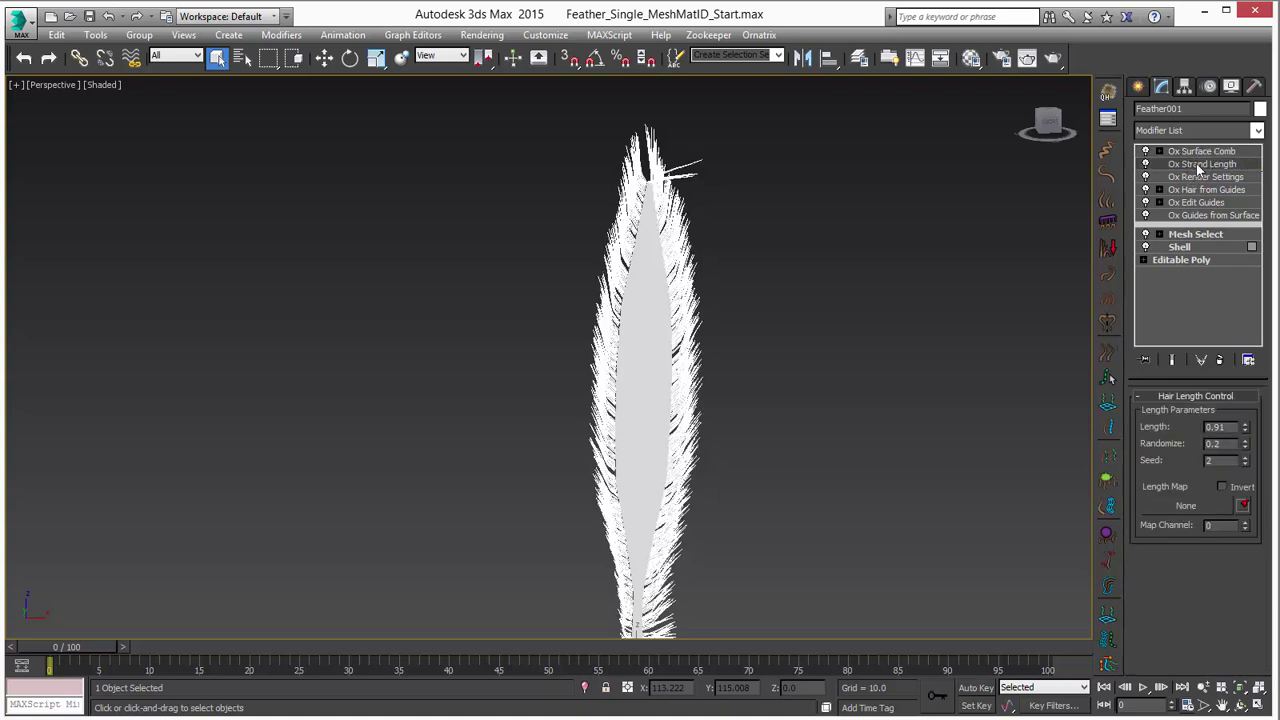
click(1146, 151)
click(1146, 151)
mouse_move(1245, 429)
mouse_down()
mouse_move(1245, 452)
mouse_move(1249, 410)
mouse_move(1253, 430)
mouse_up()
click(1194, 153)
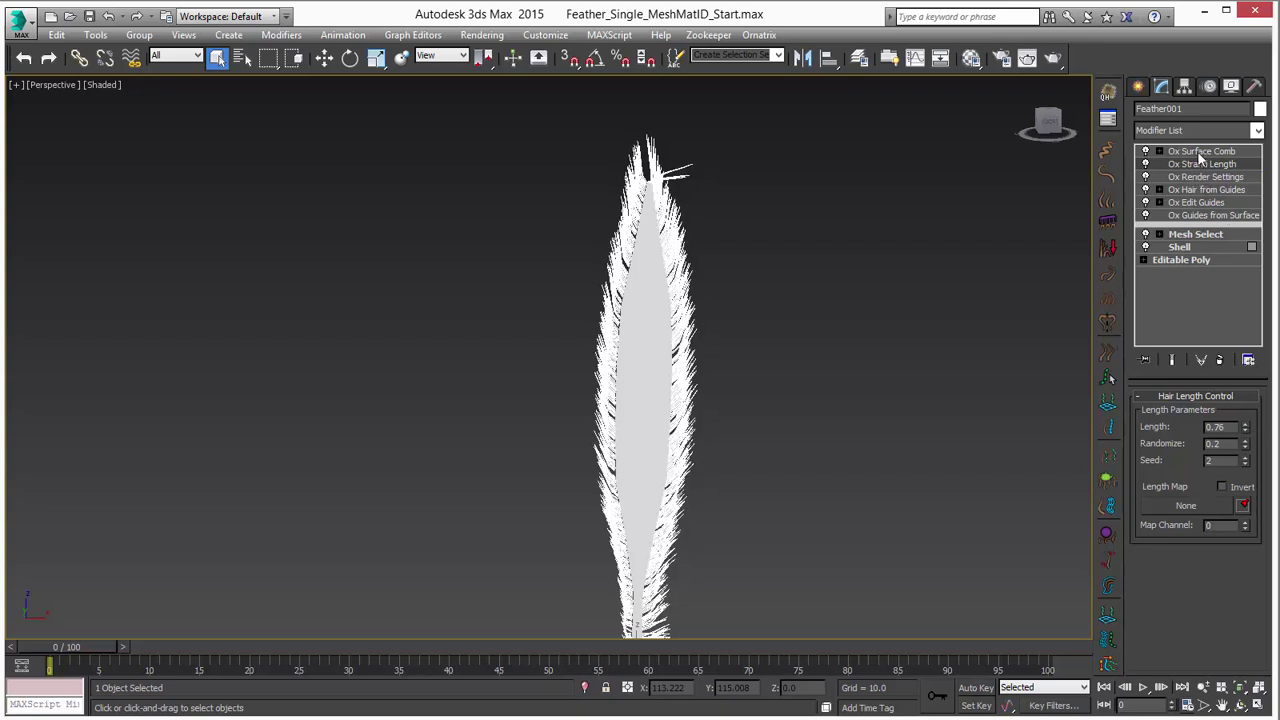
Put Ox Strand Length back above Ox Surface Comb, set its length to 0.52 and compare the two modifiers' results.
click(1200, 164)
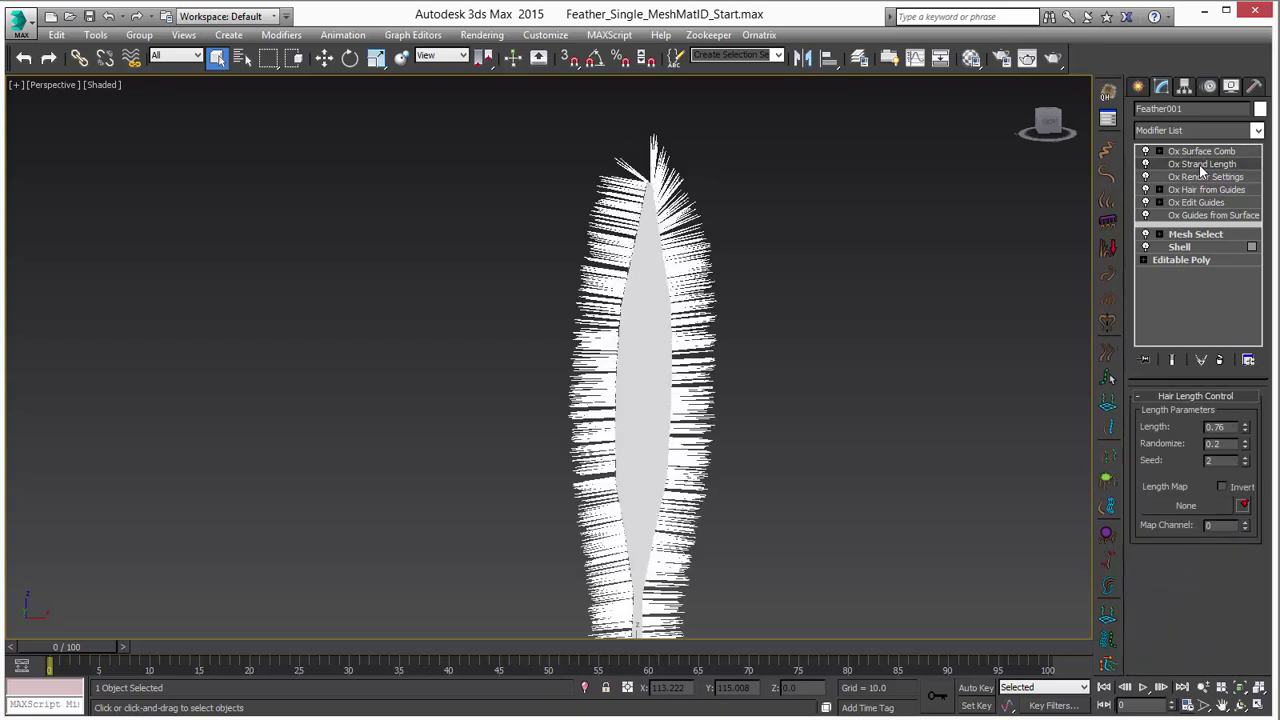
drag(1201, 167, 1203, 150)
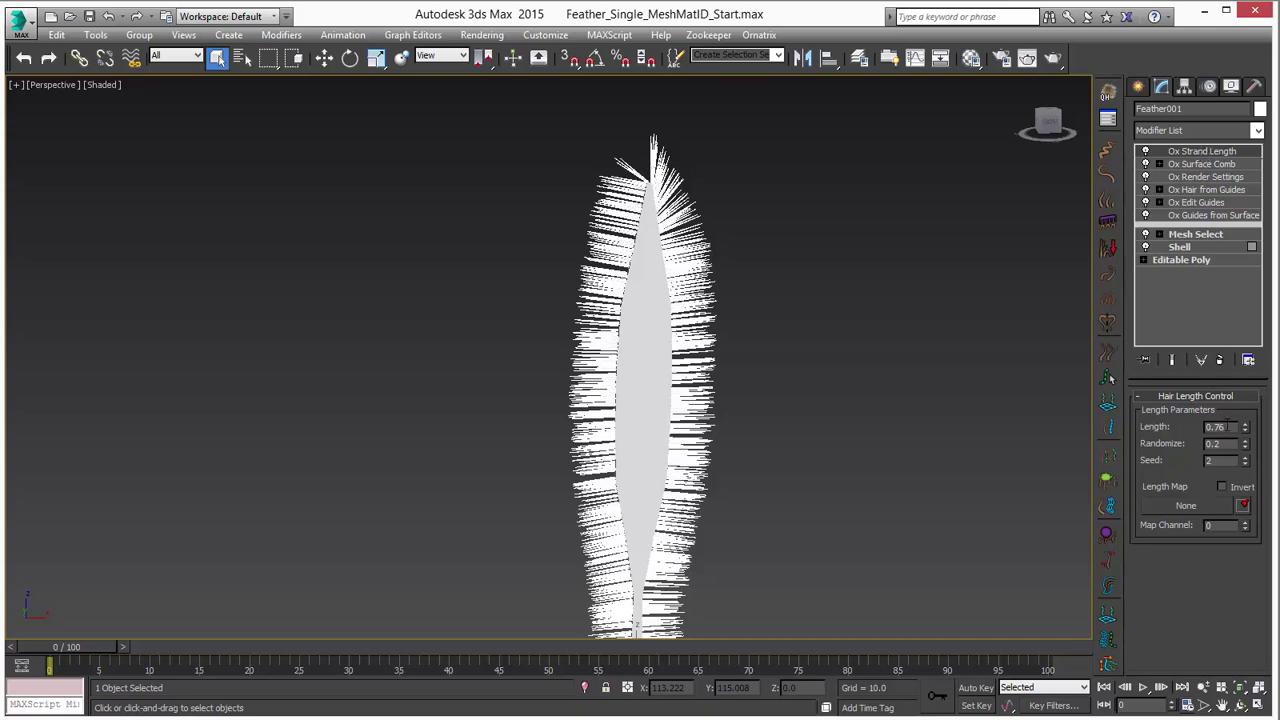
drag(1246, 431, 1246, 470)
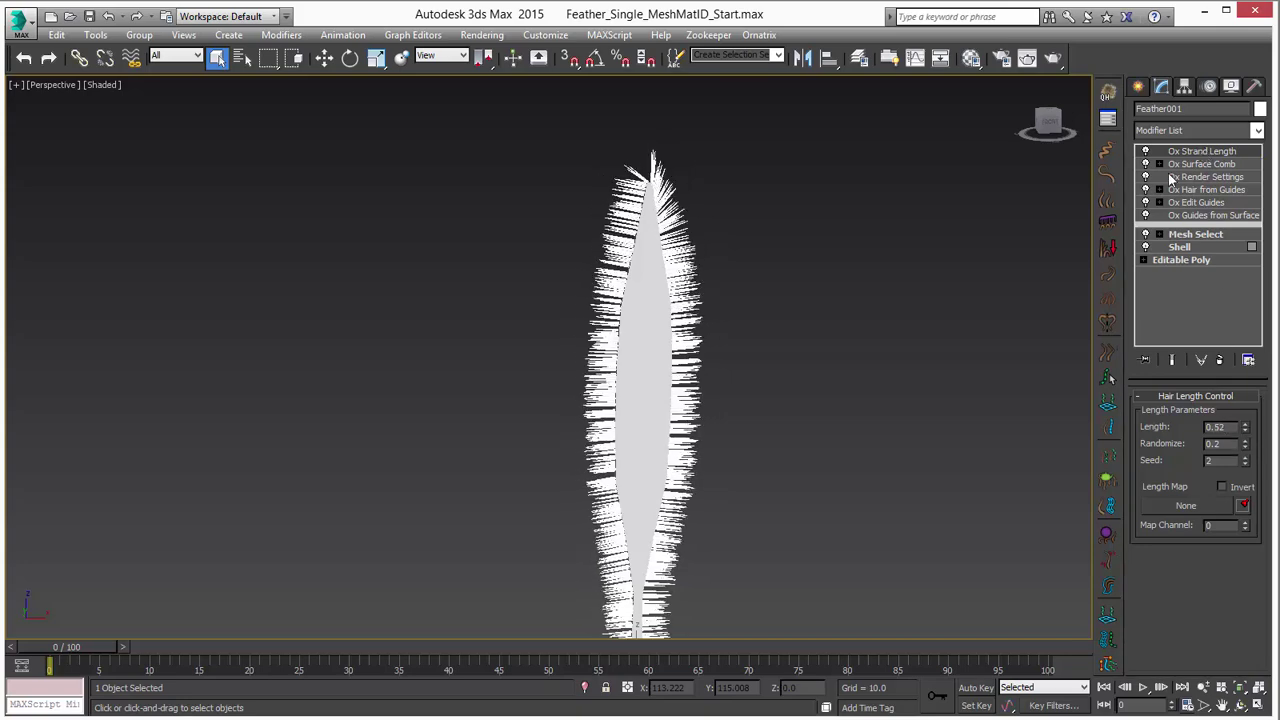
click(1189, 165)
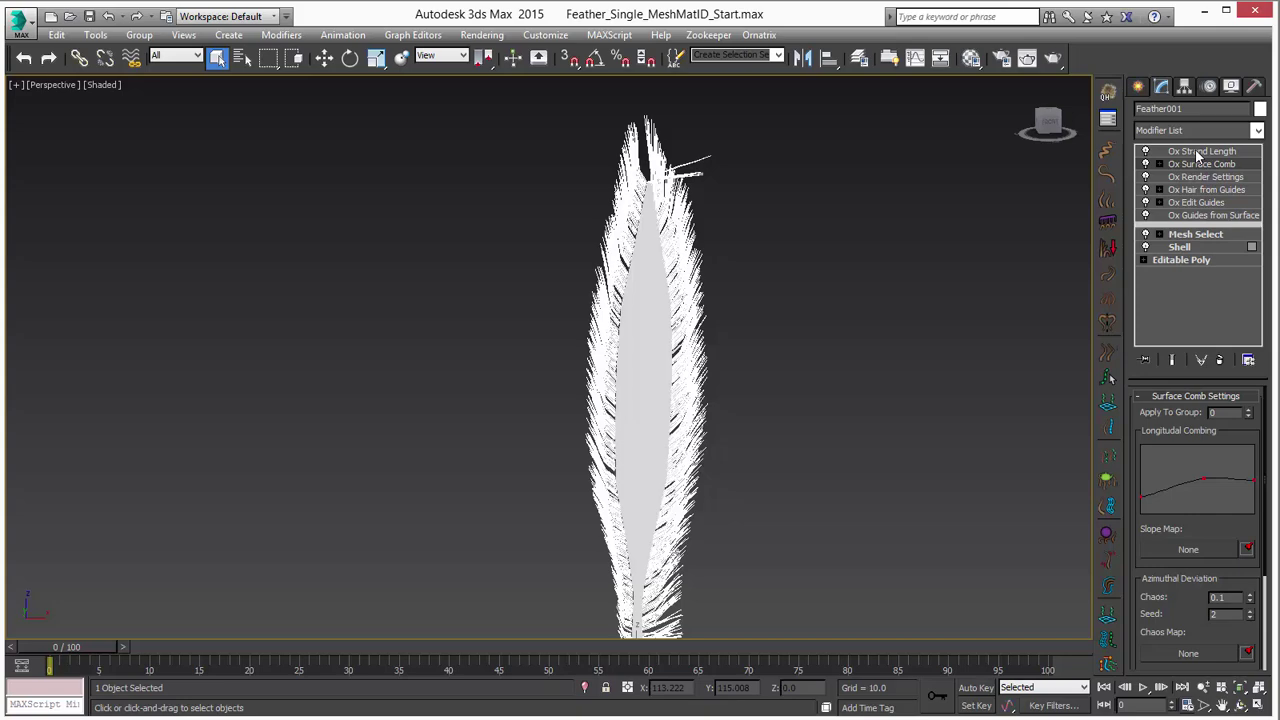
click(1203, 153)
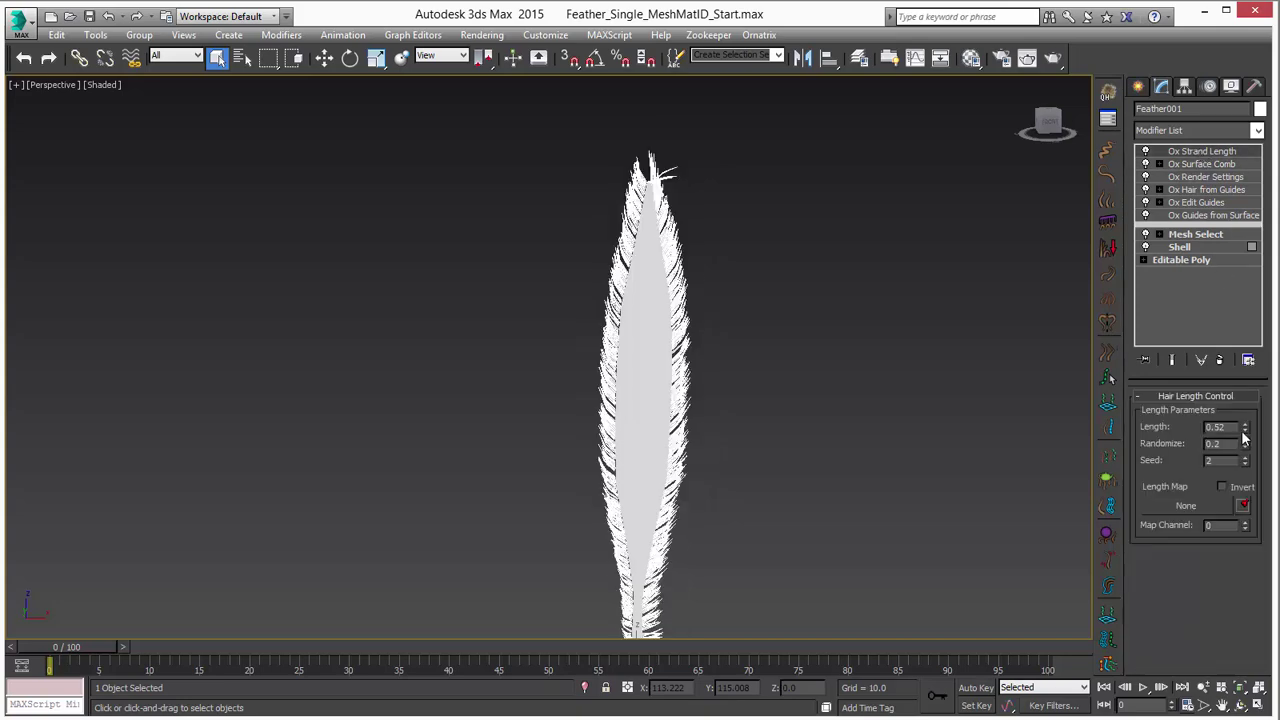
Set the strand length to 0.62 and move Ox Strand Length below Ox Surface Comb, checking the whole feather.
mouse_move(1246, 437)
mouse_down()
mouse_move(1240, 396)
mouse_move(1244, 424)
mouse_up()
mouse_move(1193, 157)
mouse_down()
mouse_move(1193, 180)
mouse_move(1201, 171)
mouse_up()
middle_drag(706, 482, 722, 424)
alt+middle_drag(675, 310, 714, 471)
Add a Gradient Ramp to the diffuse color of material 07 - Default and instance it as the strand length map.
key(m)
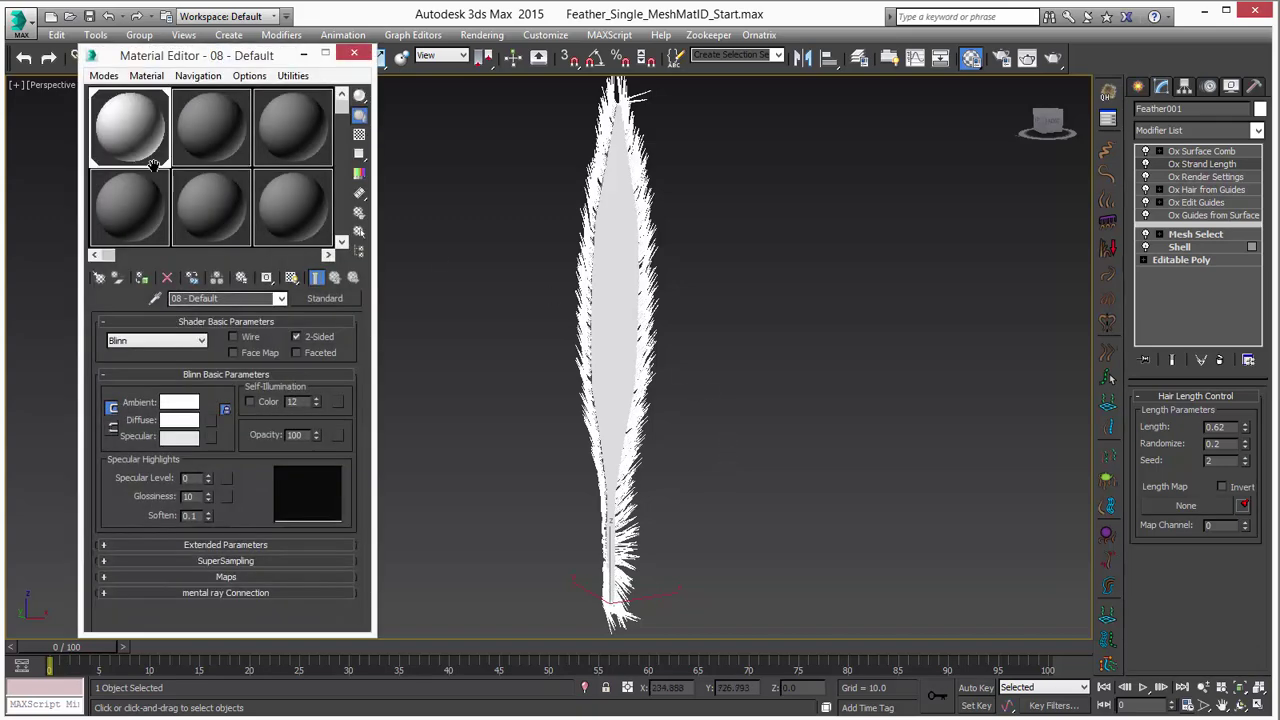
click(134, 212)
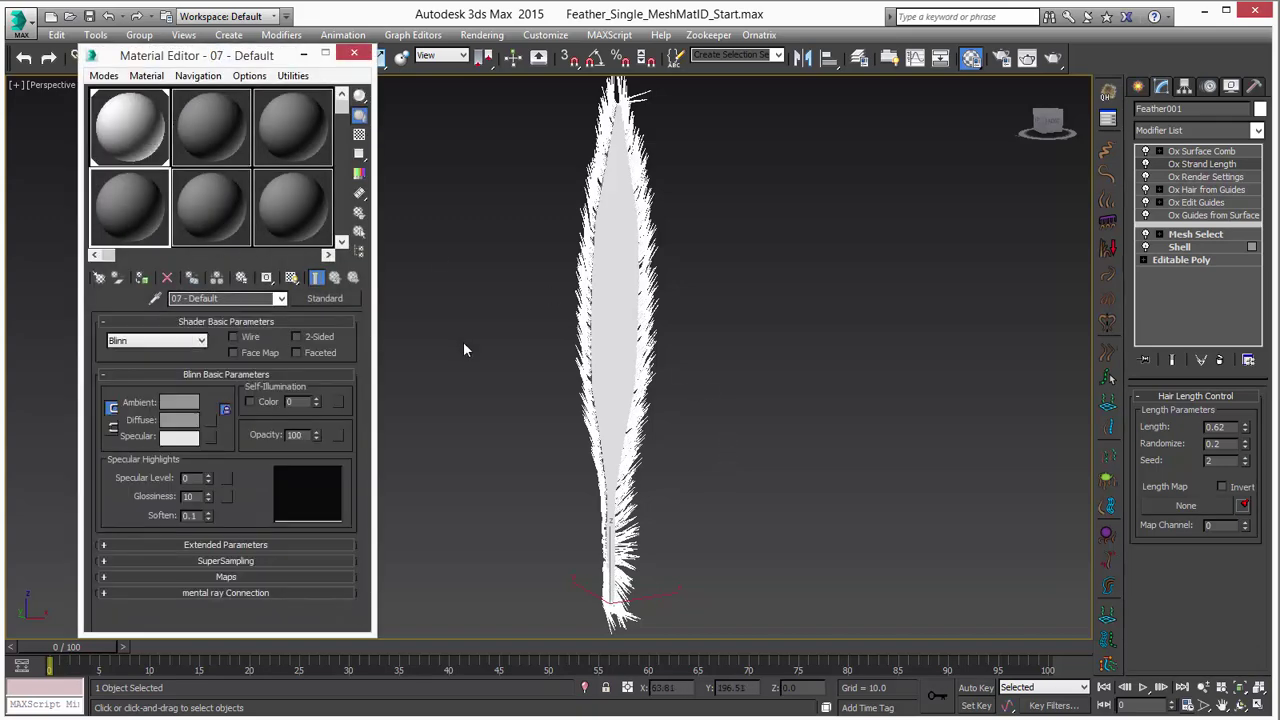
click(209, 421)
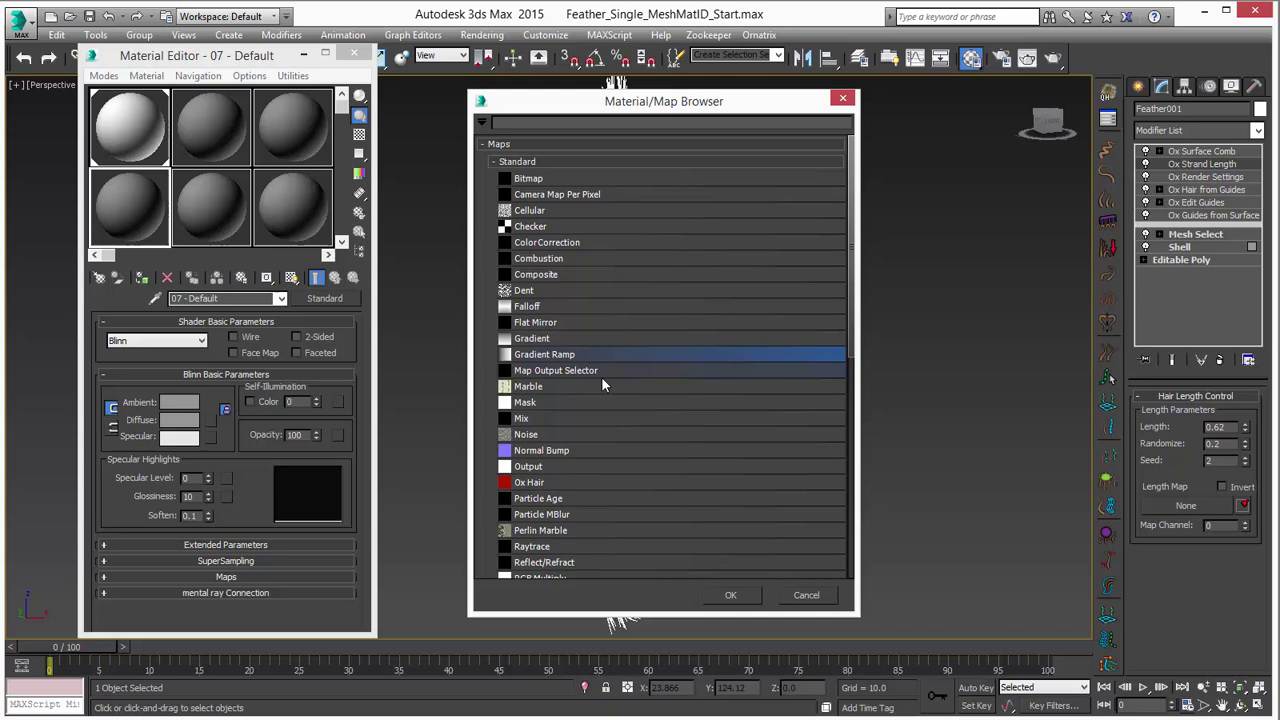
double_click(557, 355)
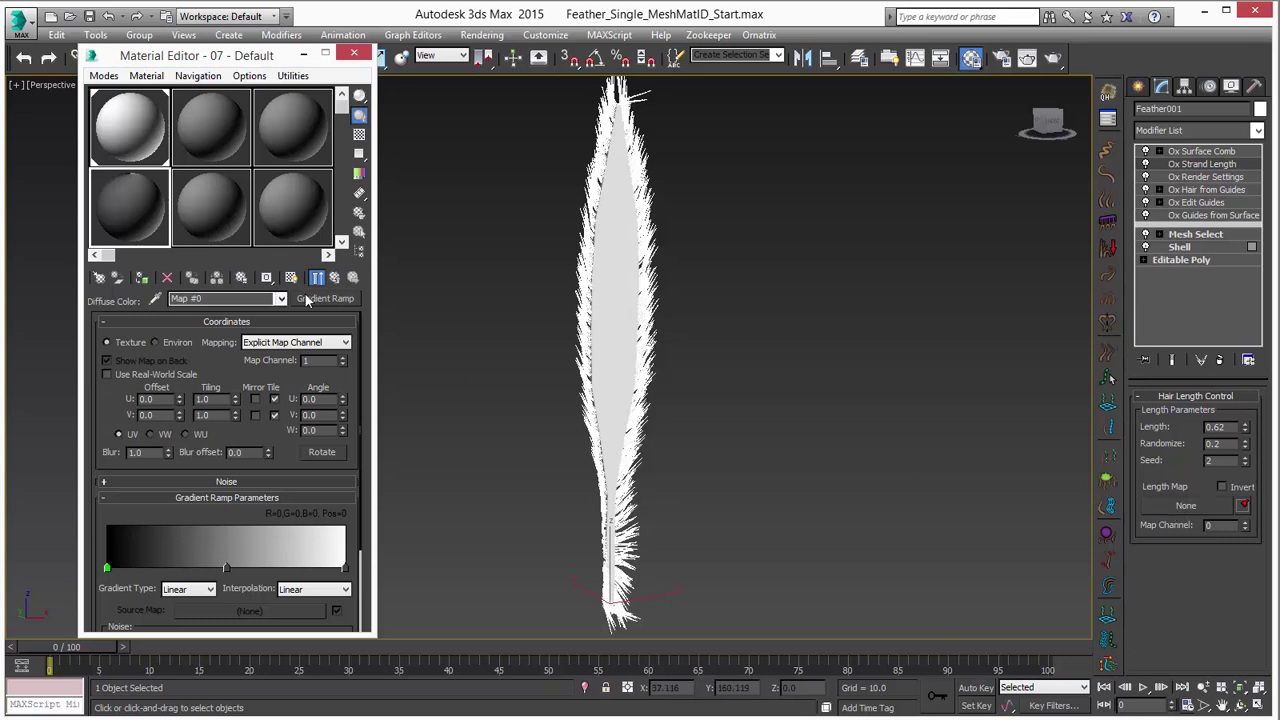
drag(1187, 507, 1186, 506)
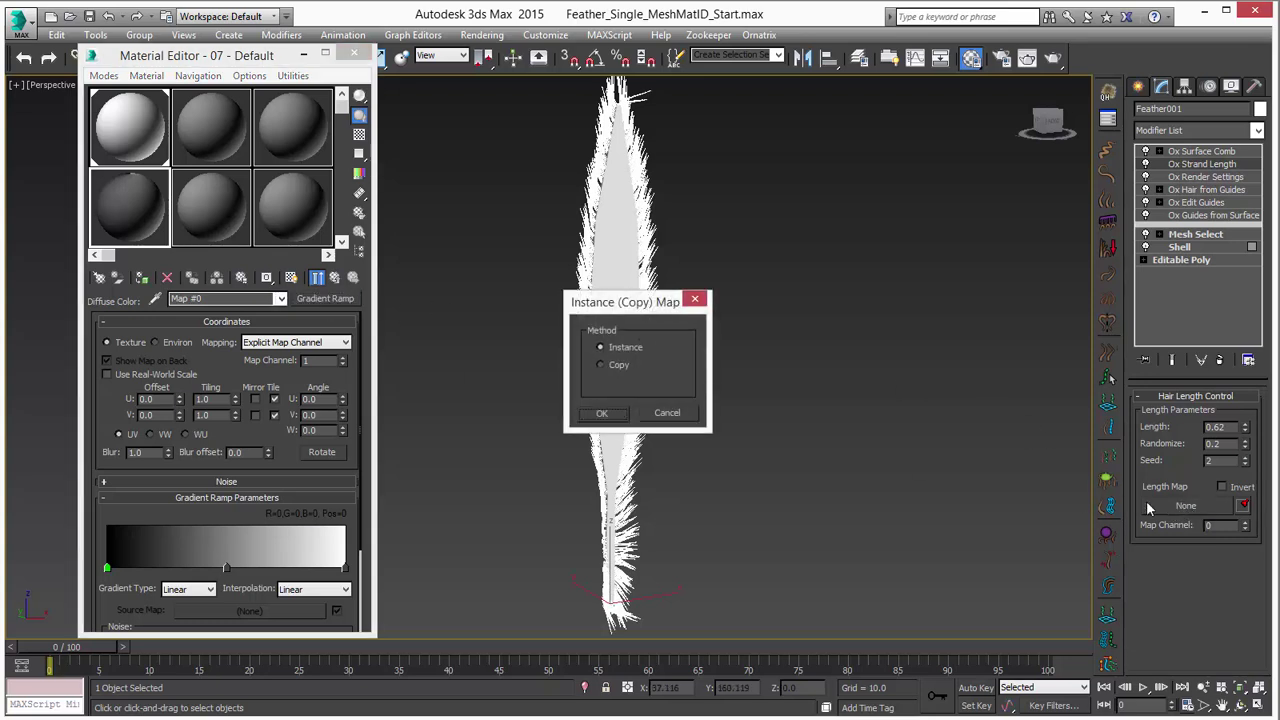
click(603, 413)
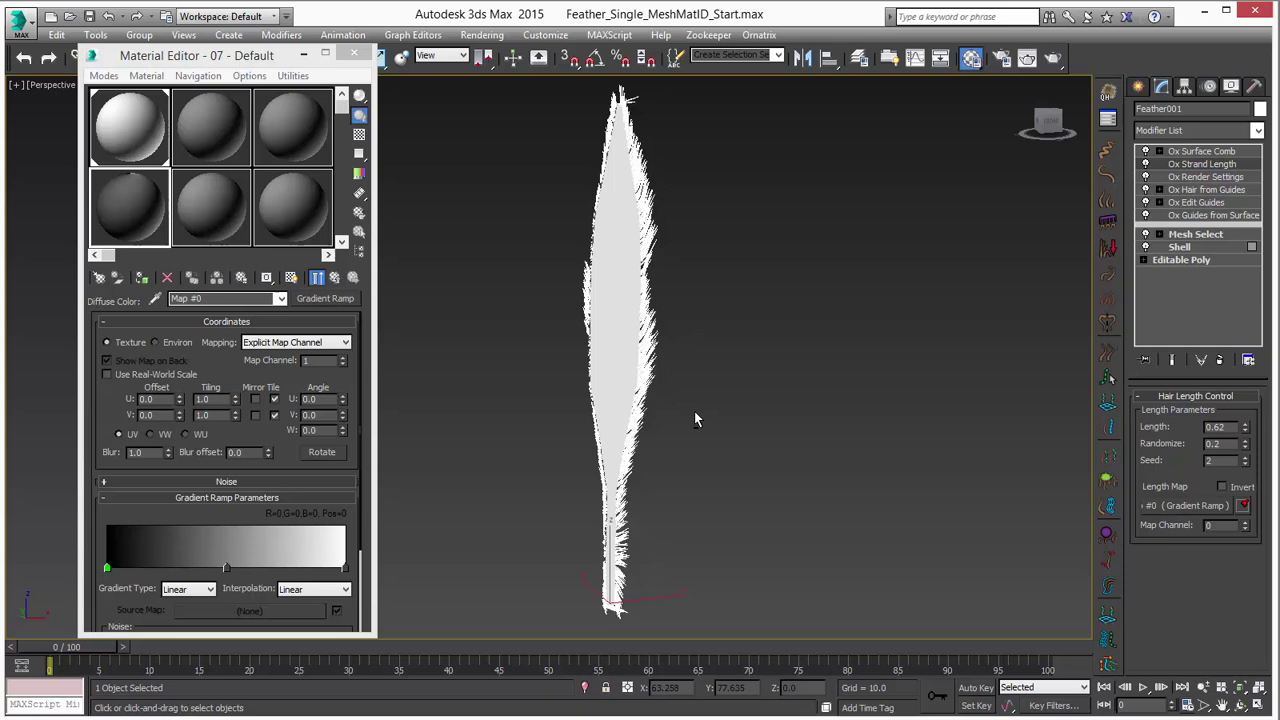
Apply material 07 - Default to the feather mesh, set the ramp's interpolation to Solid and show the map in the viewport.
drag(134, 202, 612, 232)
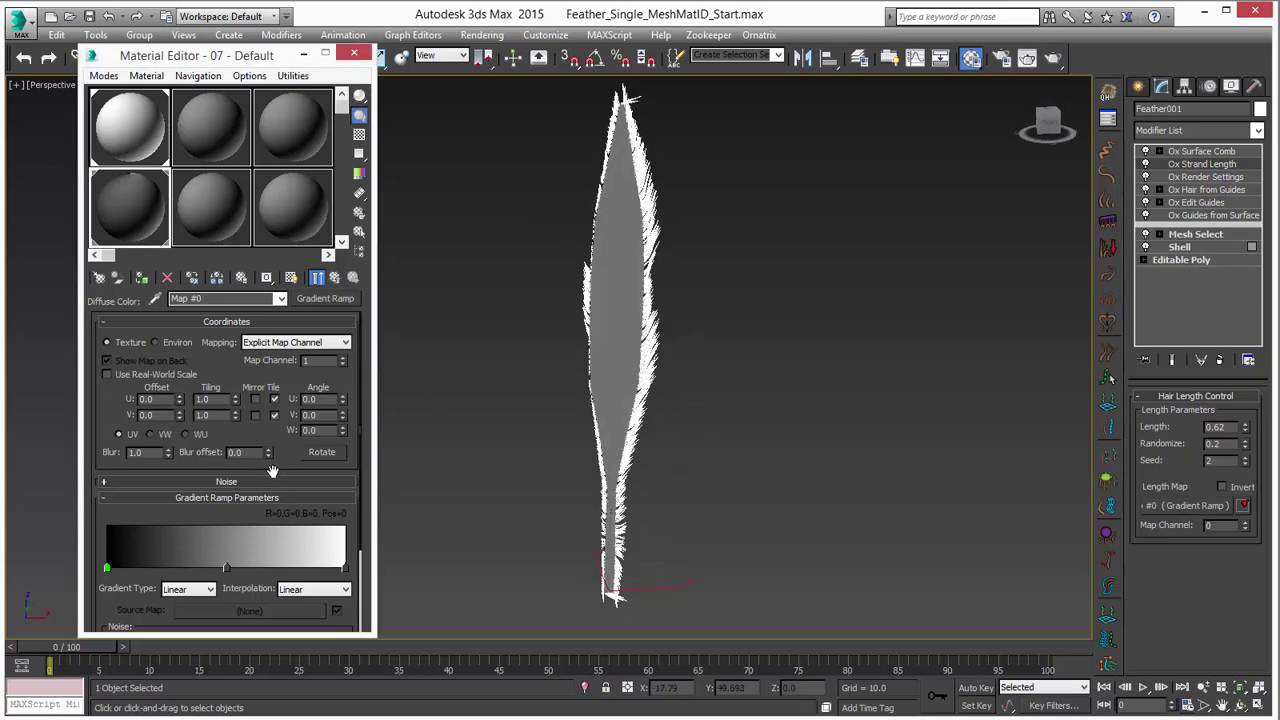
click(327, 589)
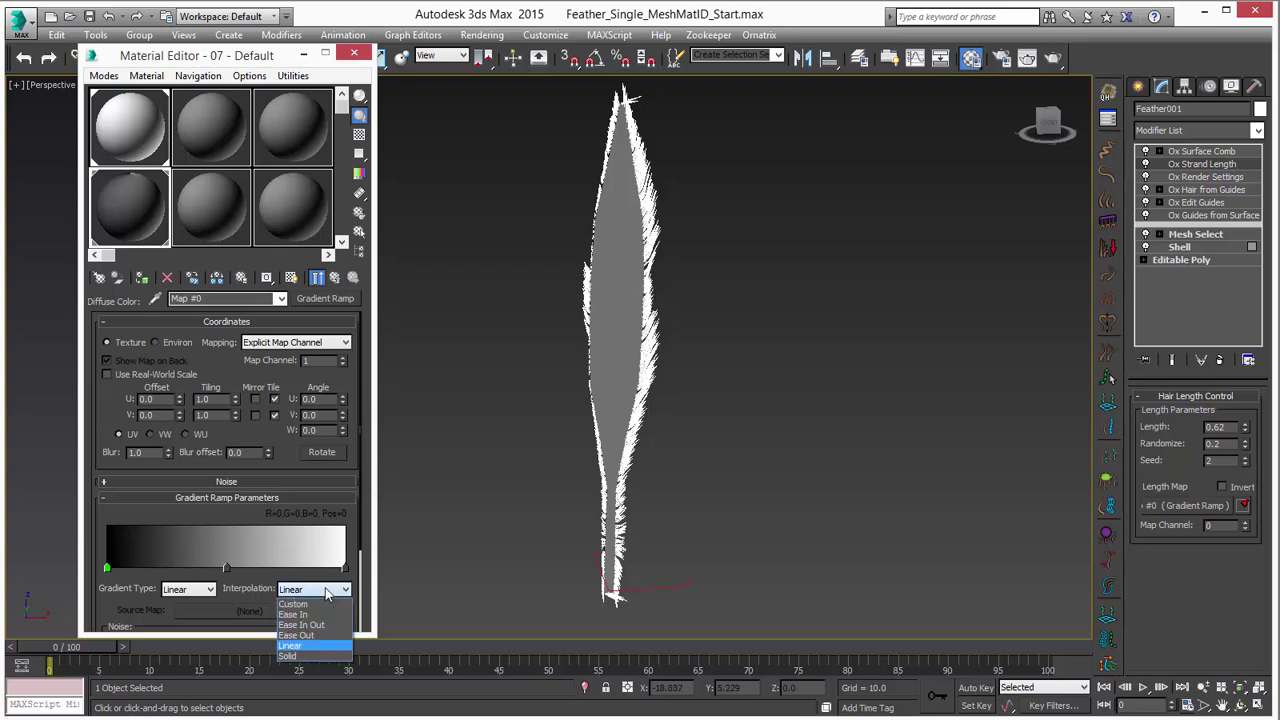
click(300, 656)
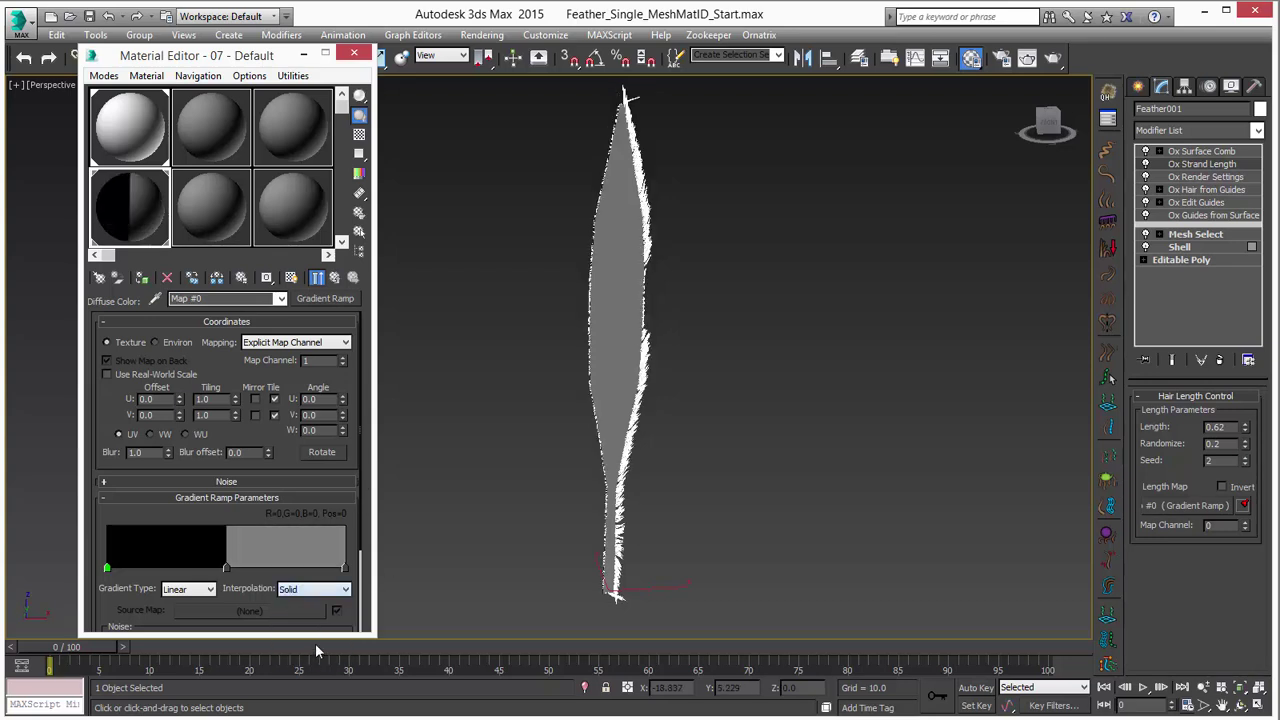
click(291, 278)
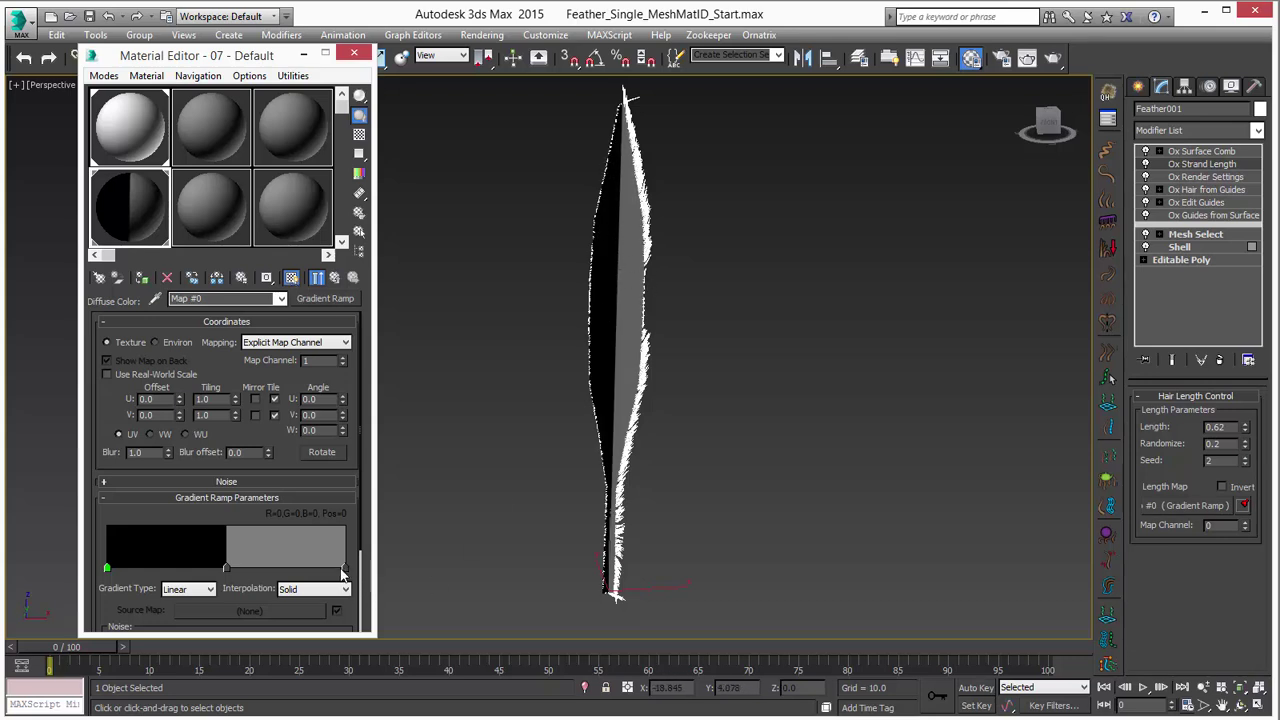
Rotate the gradient ramp to a W angle of -90 and set its interpolation to Linear.
double_click(314, 429)
text(90)
key(Return)
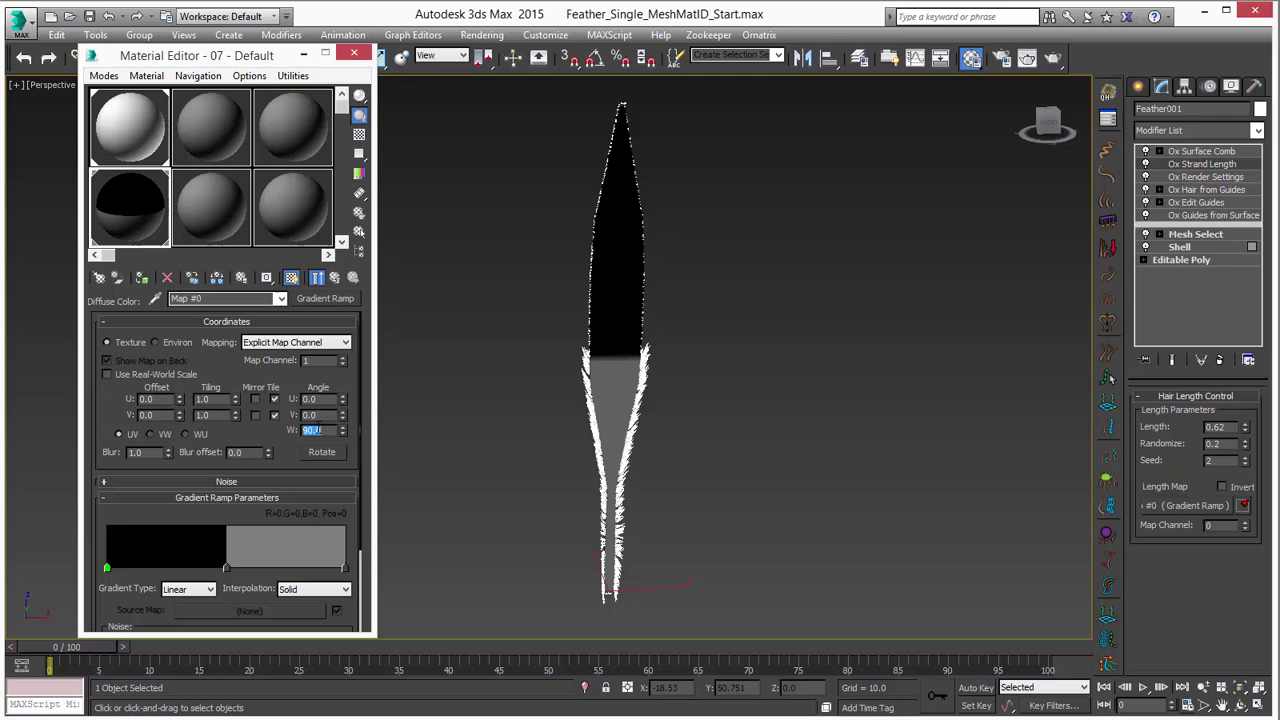
text(-)
key(Return)
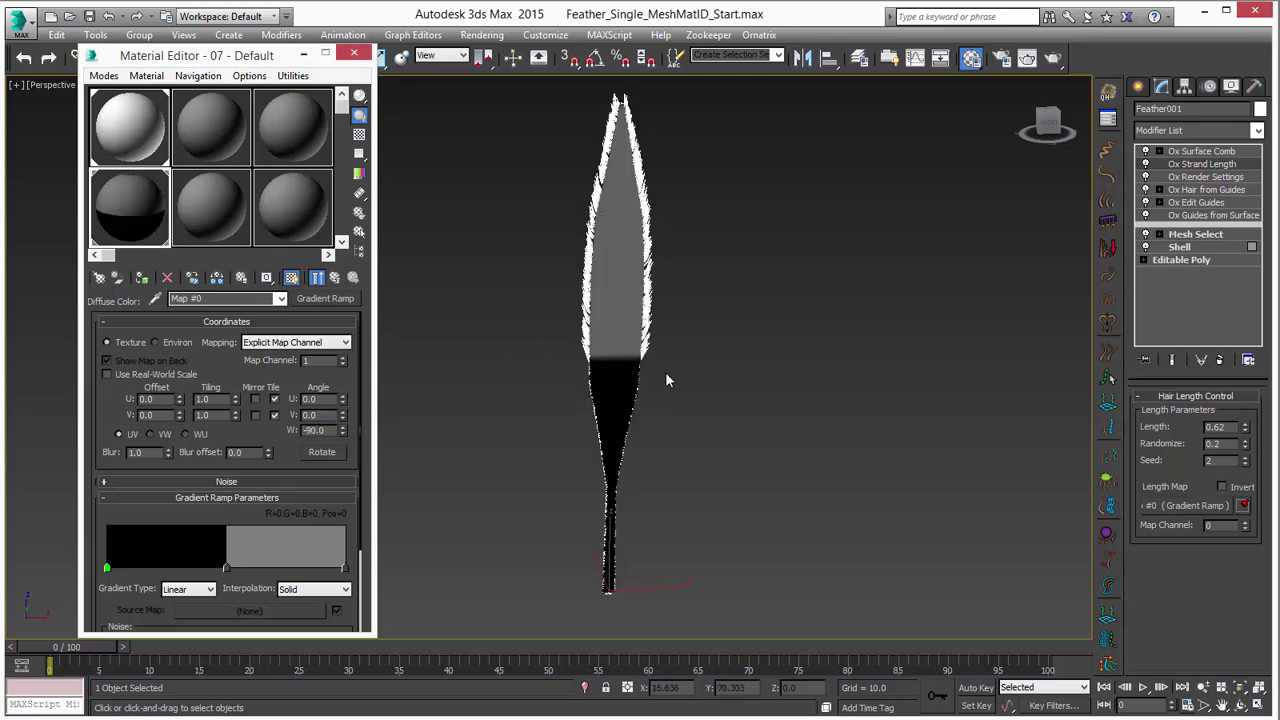
click(325, 592)
click(329, 649)
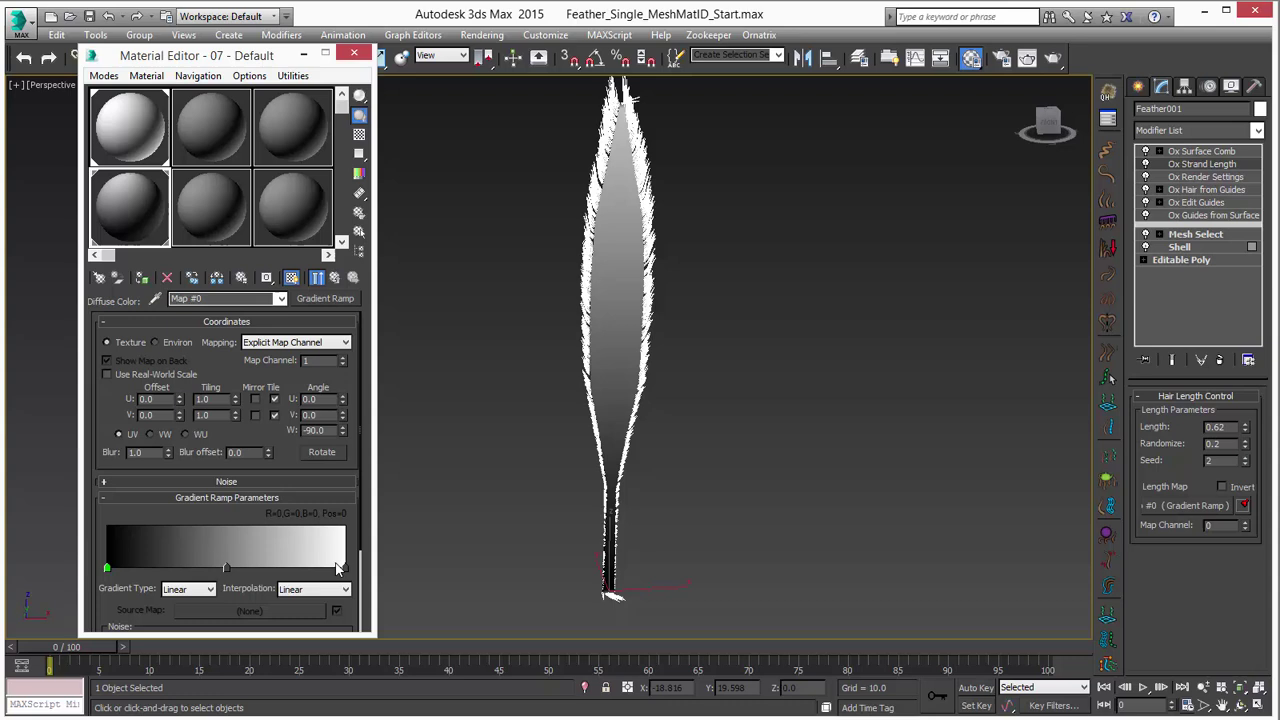
Add a near-white flag to the gradient ramp and shift the black-to-white transition to about position 33.
click(281, 568)
drag(281, 569, 241, 570)
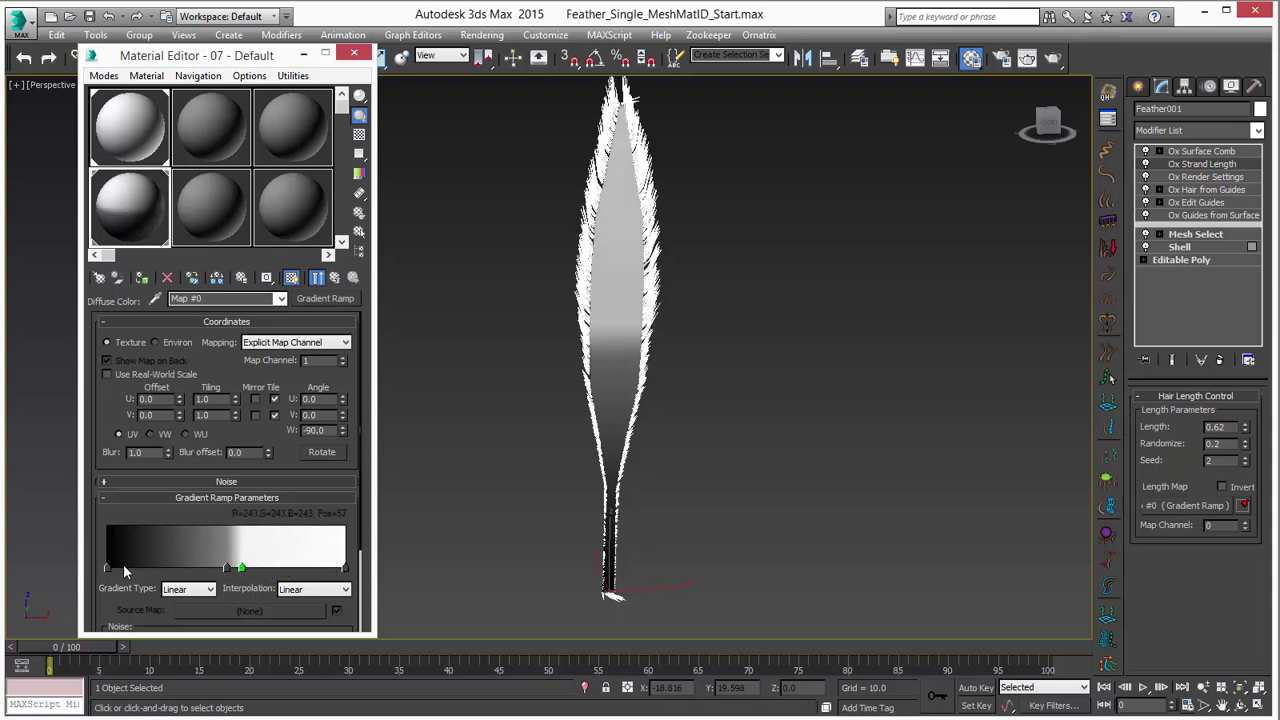
mouse_move(124, 569)
mouse_down()
mouse_move(219, 568)
mouse_move(168, 571)
mouse_move(187, 574)
mouse_up()
click(201, 569)
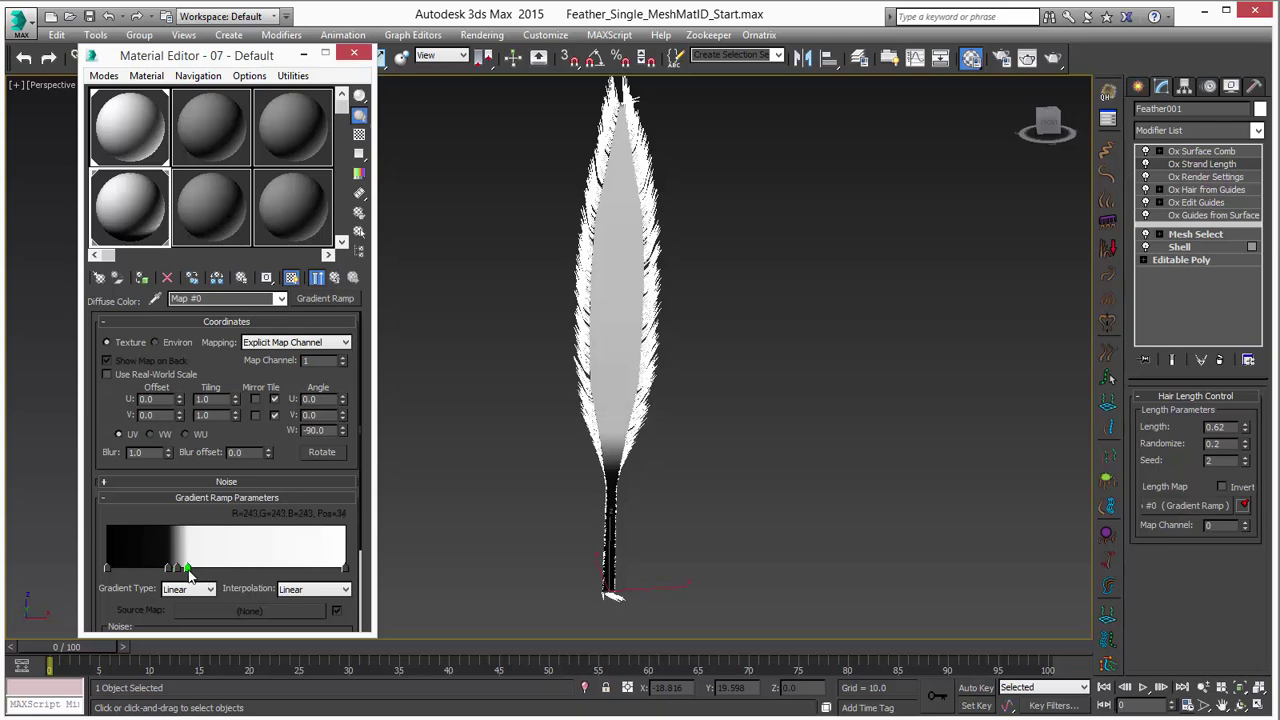
Turn off U tiling for the gradient ramp to remove the stray hairs at the quill's base.
alt+middle_drag(642, 423, 659, 386)
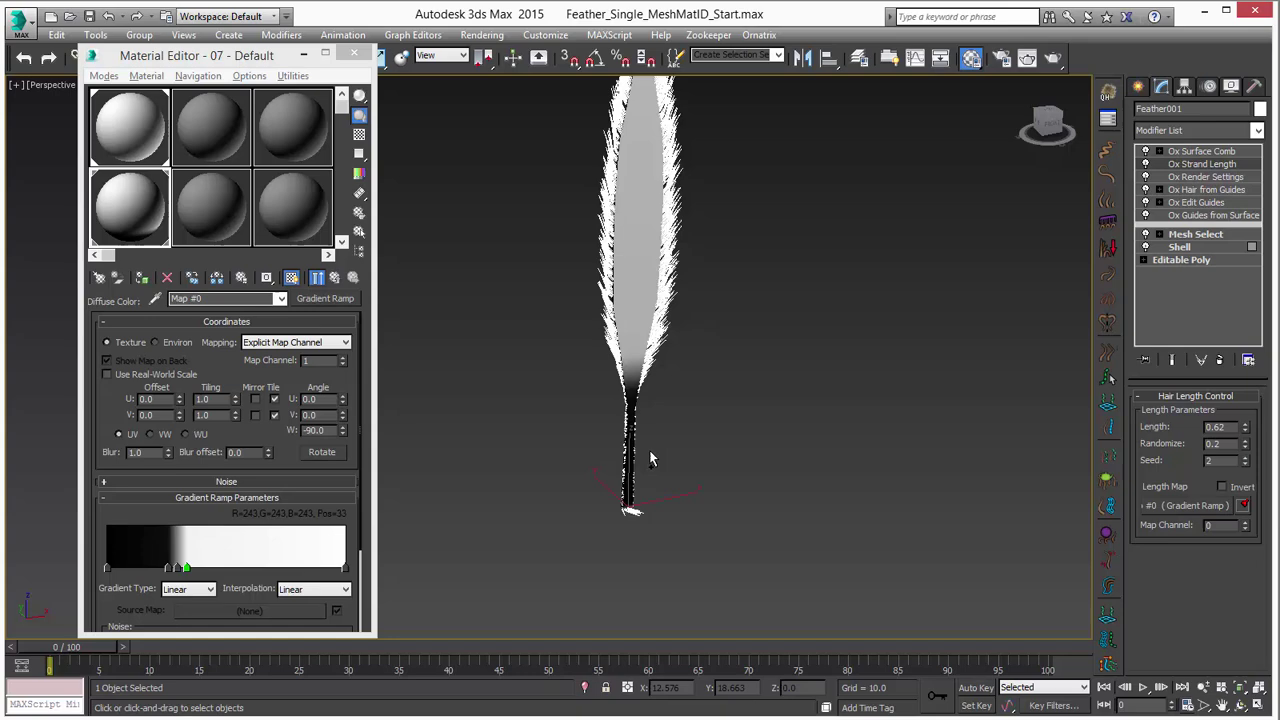
scroll(654, 456, up, 4)
middle_drag(657, 454, 669, 430)
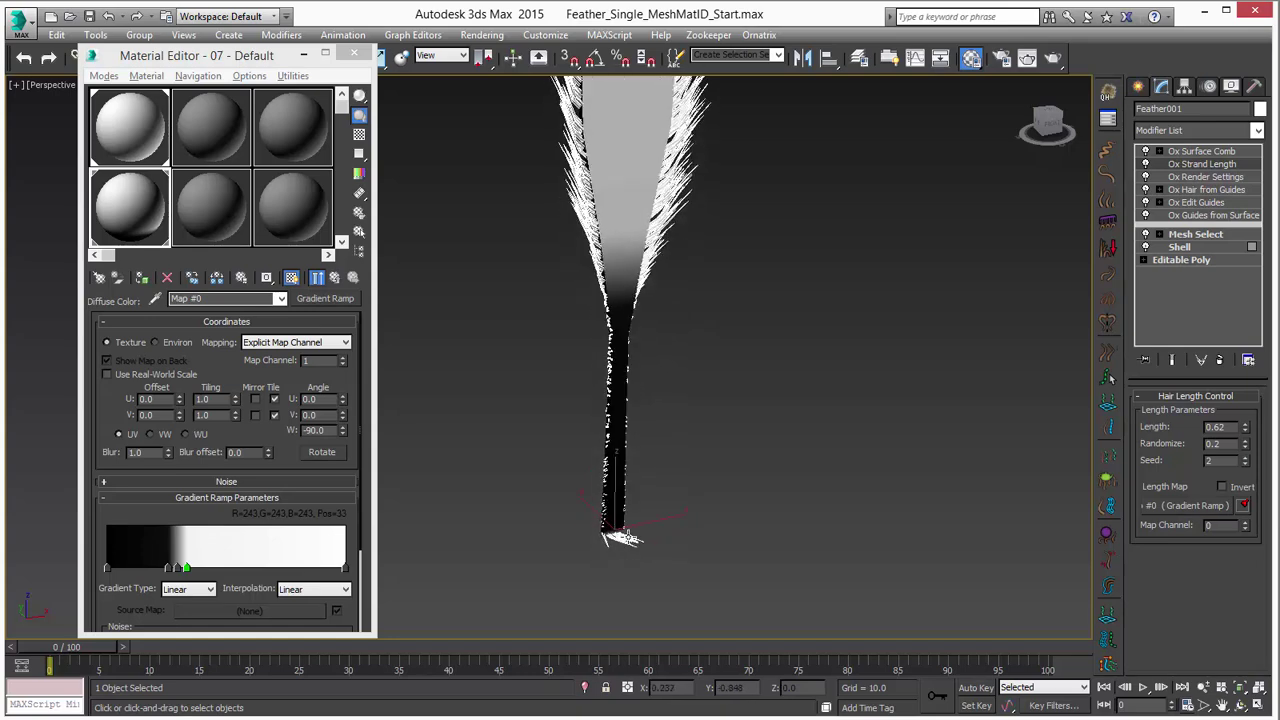
click(275, 400)
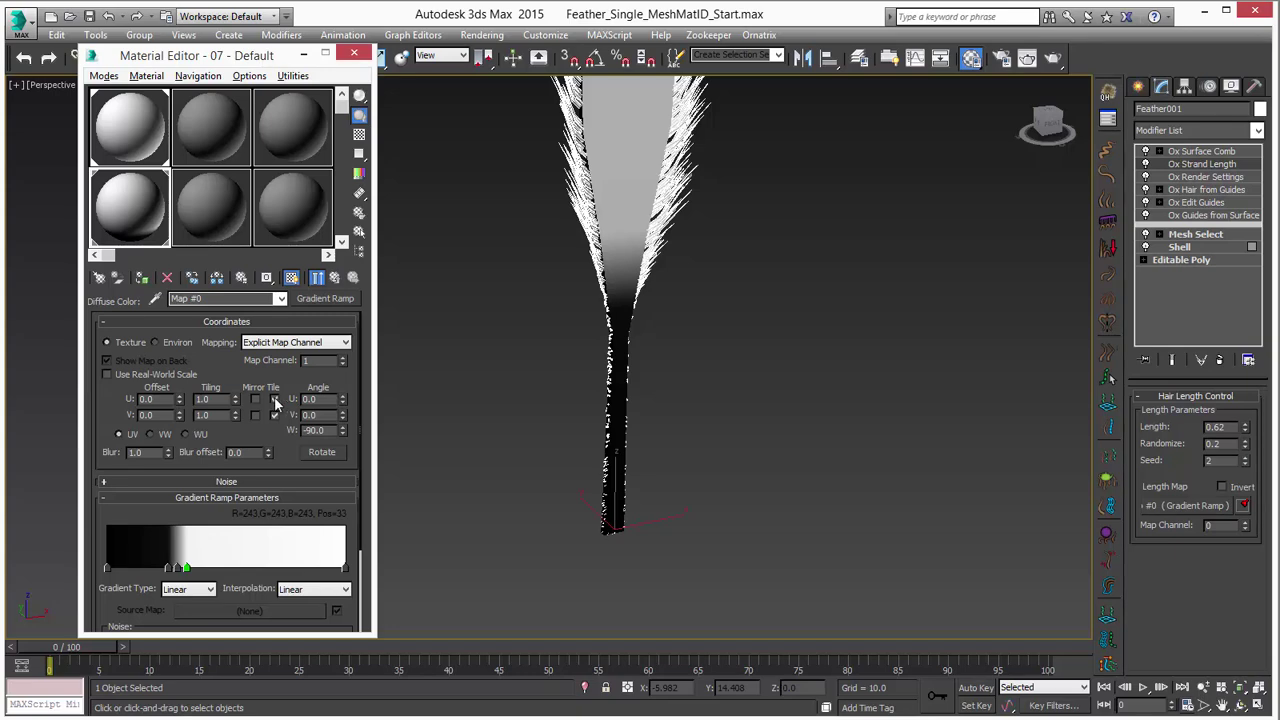
click(274, 399)
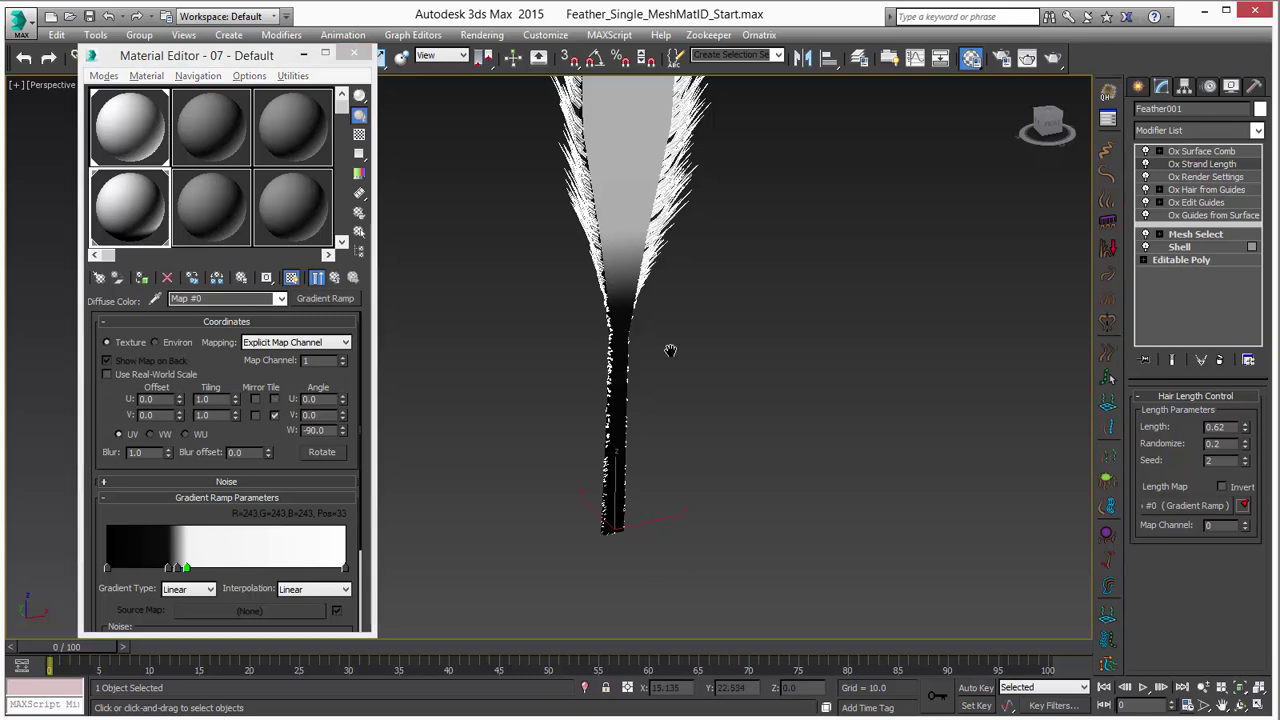
middle_drag(671, 351, 667, 403)
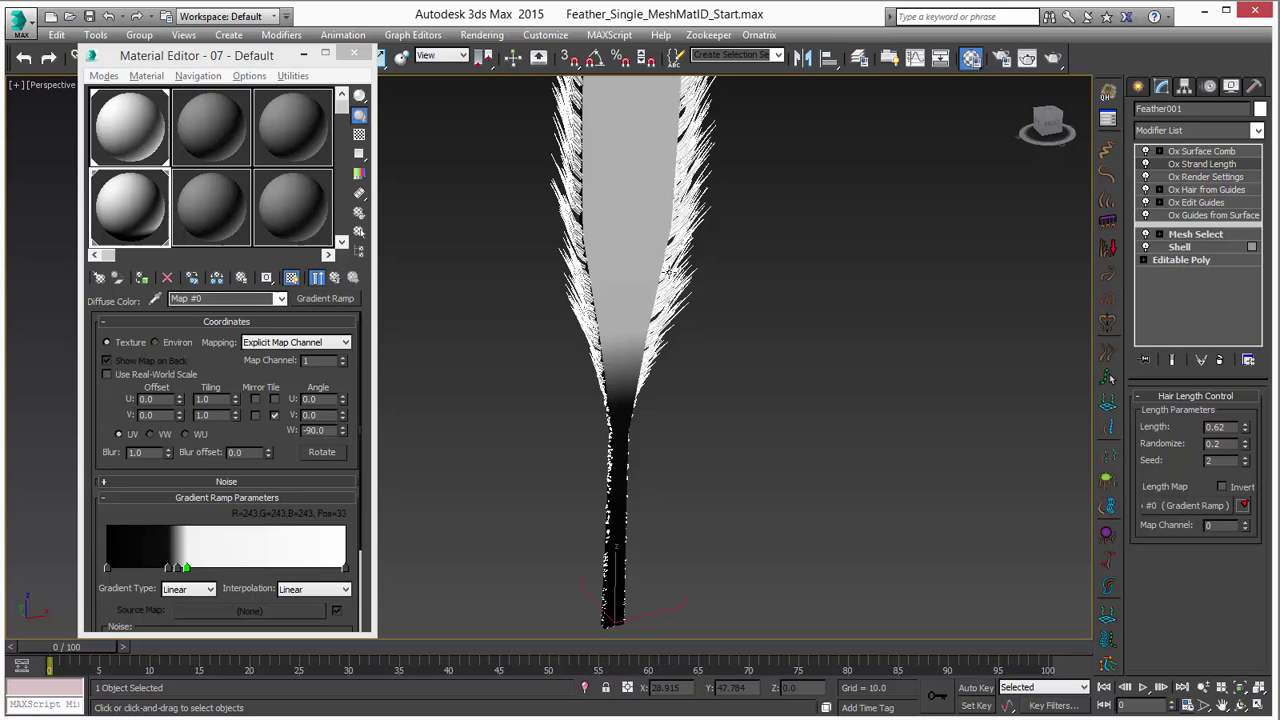
Apply the white material 08 - Default to the feather mesh and set its self-illumination to 100.
scroll(688, 264, down, 3)
middle_drag(691, 264, 709, 380)
scroll(708, 351, down, 3)
click(1201, 152)
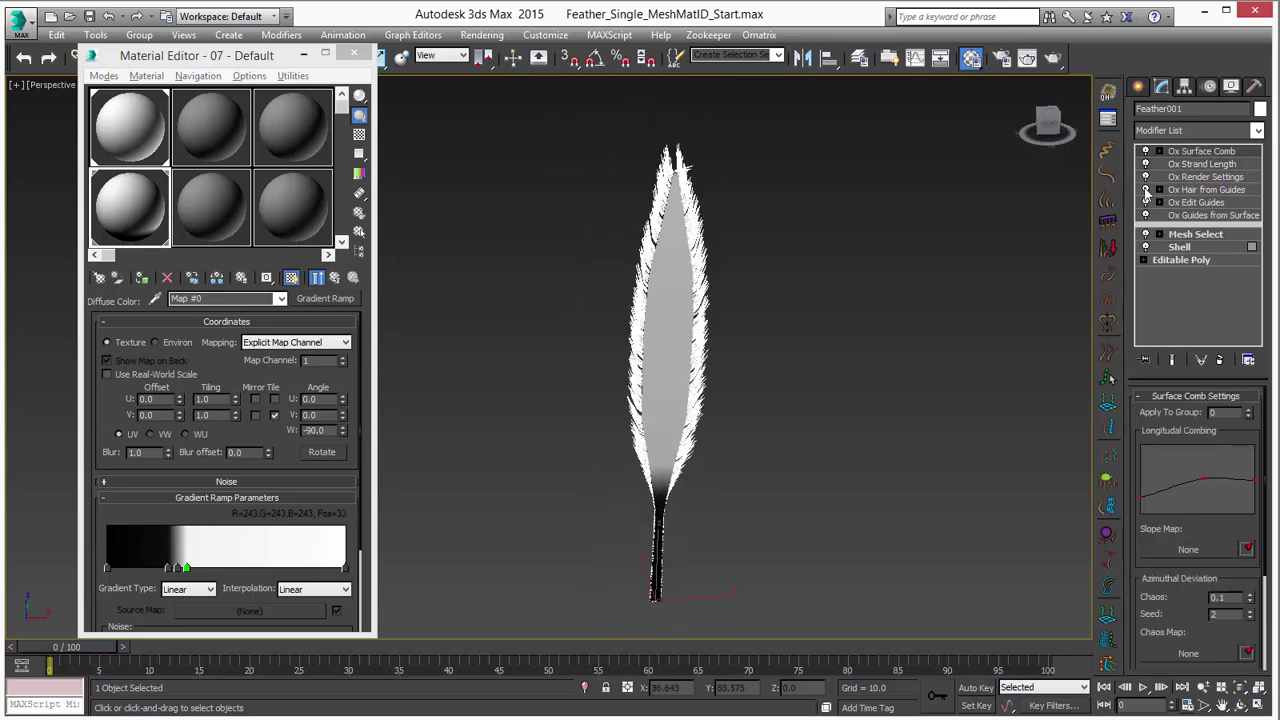
click(585, 185)
drag(131, 125, 674, 304)
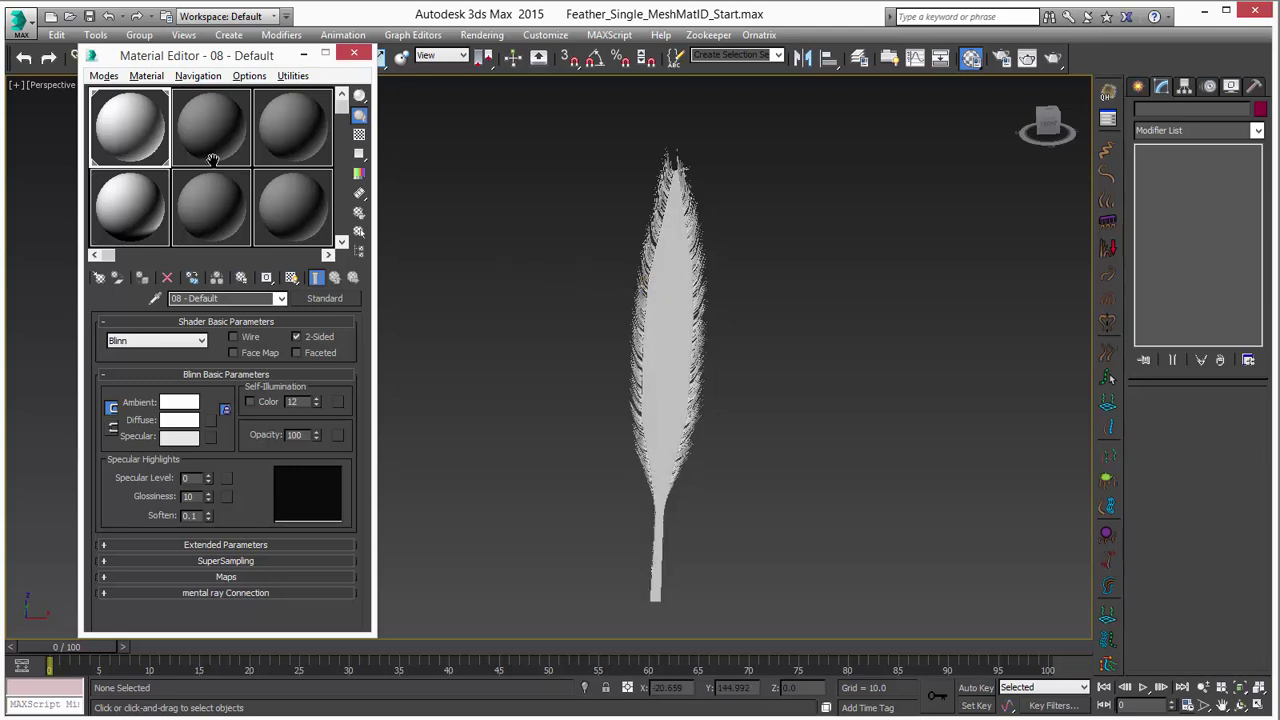
mouse_move(641, 224)
mouse_down()
mouse_move(660, 243)
mouse_move(631, 240)
mouse_up()
drag(317, 401, 293, 277)
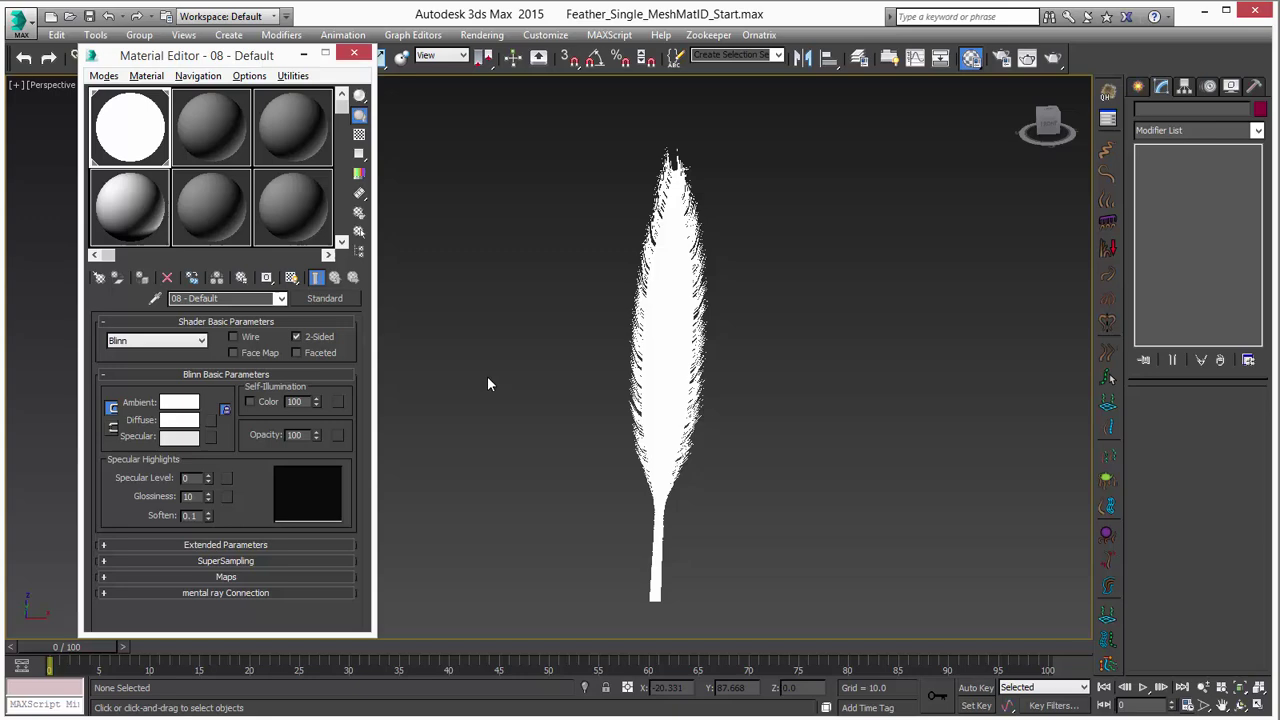
Select the feather mesh, inspect its edges and try to add an Ox Strand Frizz modifier to it.
click(666, 340)
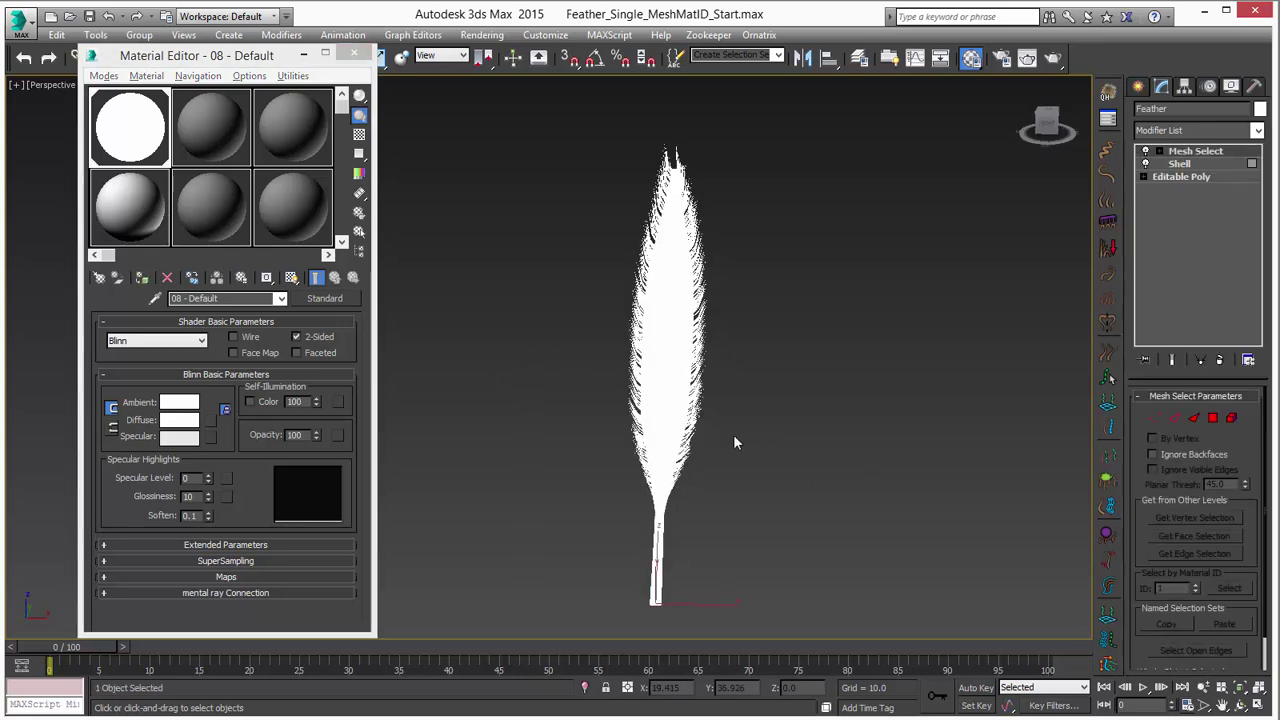
mouse_move(733, 434)
alt+middle_down()
mouse_move(598, 440)
mouse_move(780, 437)
mouse_move(729, 451)
alt+middle_up()
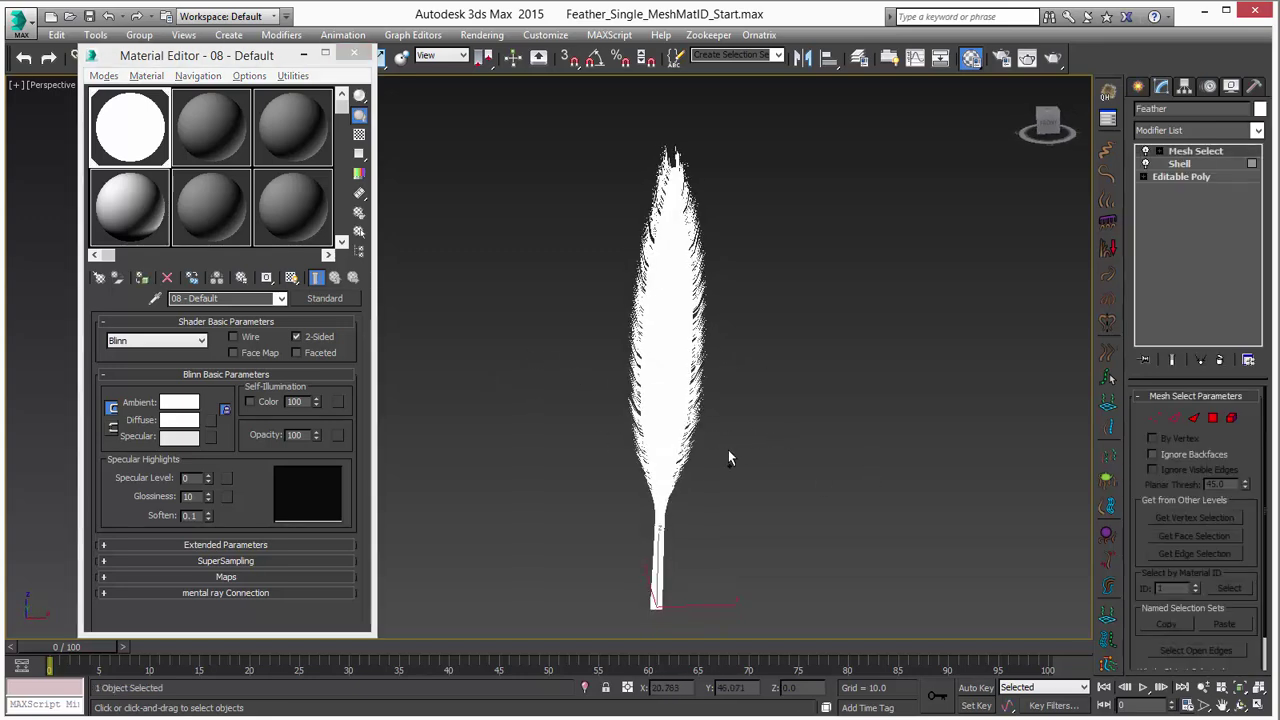
scroll(729, 451, up, 3)
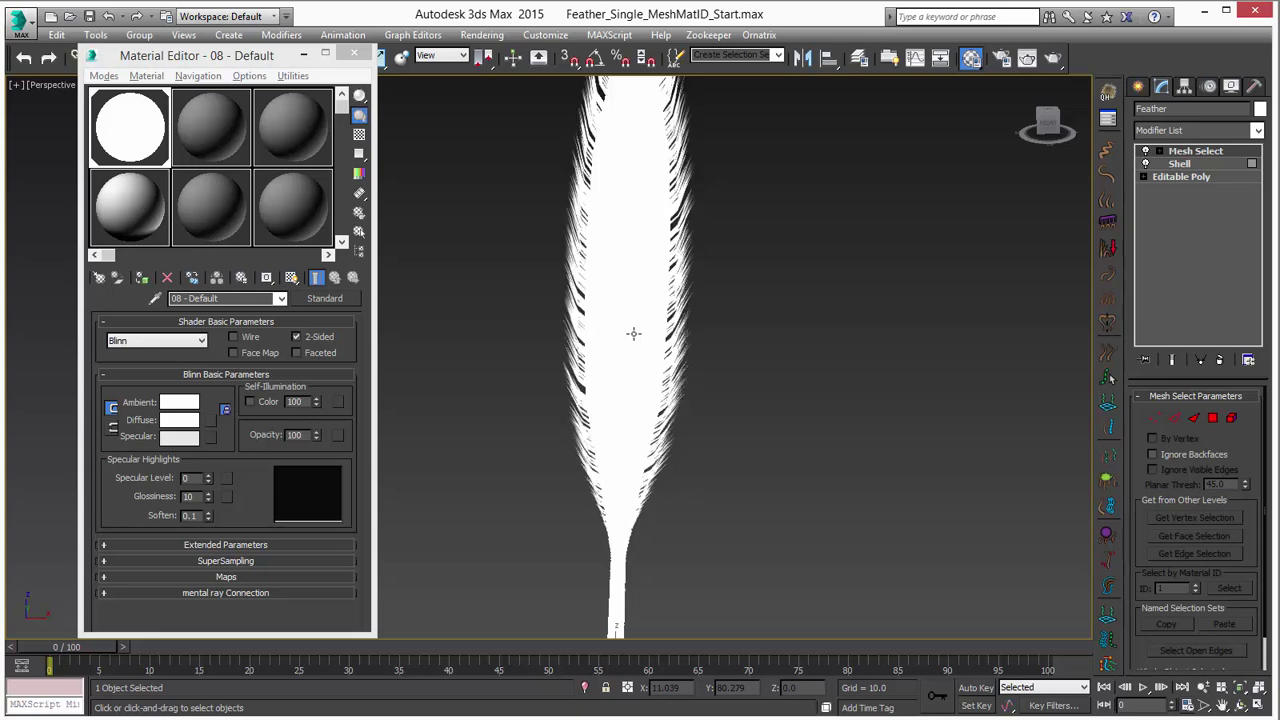
scroll(748, 320, down, 4)
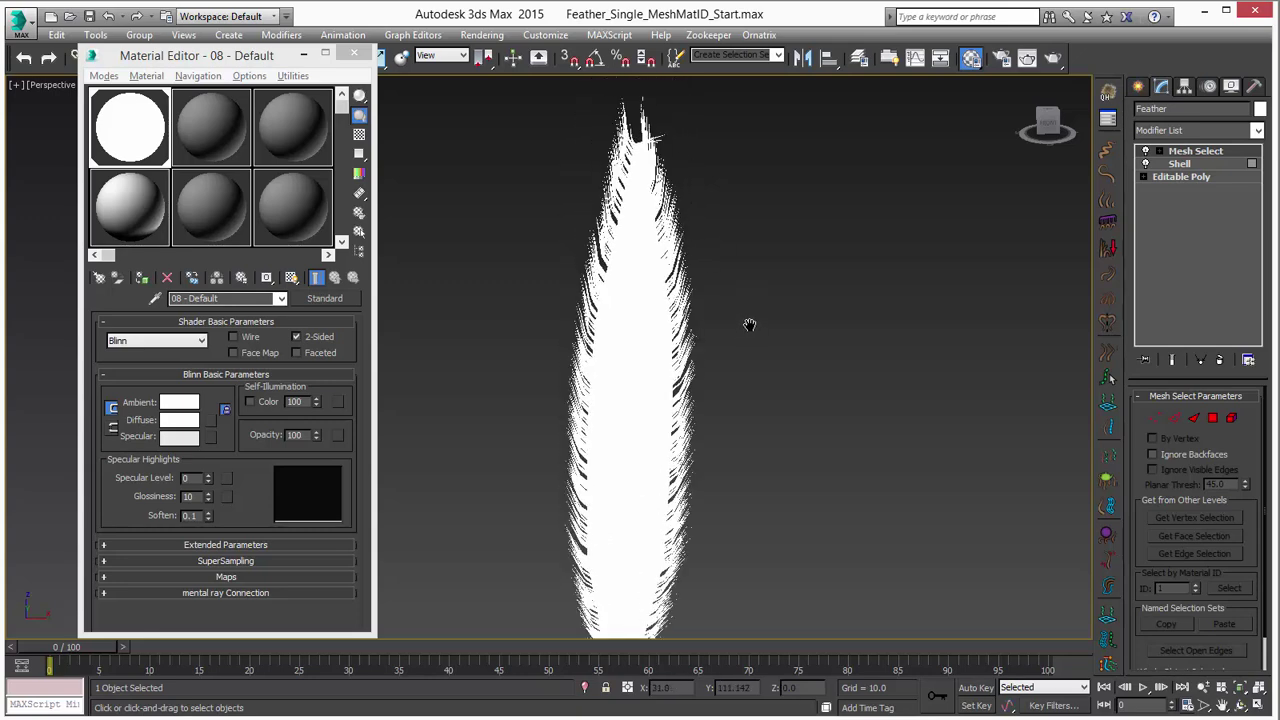
scroll(745, 335, up, 4)
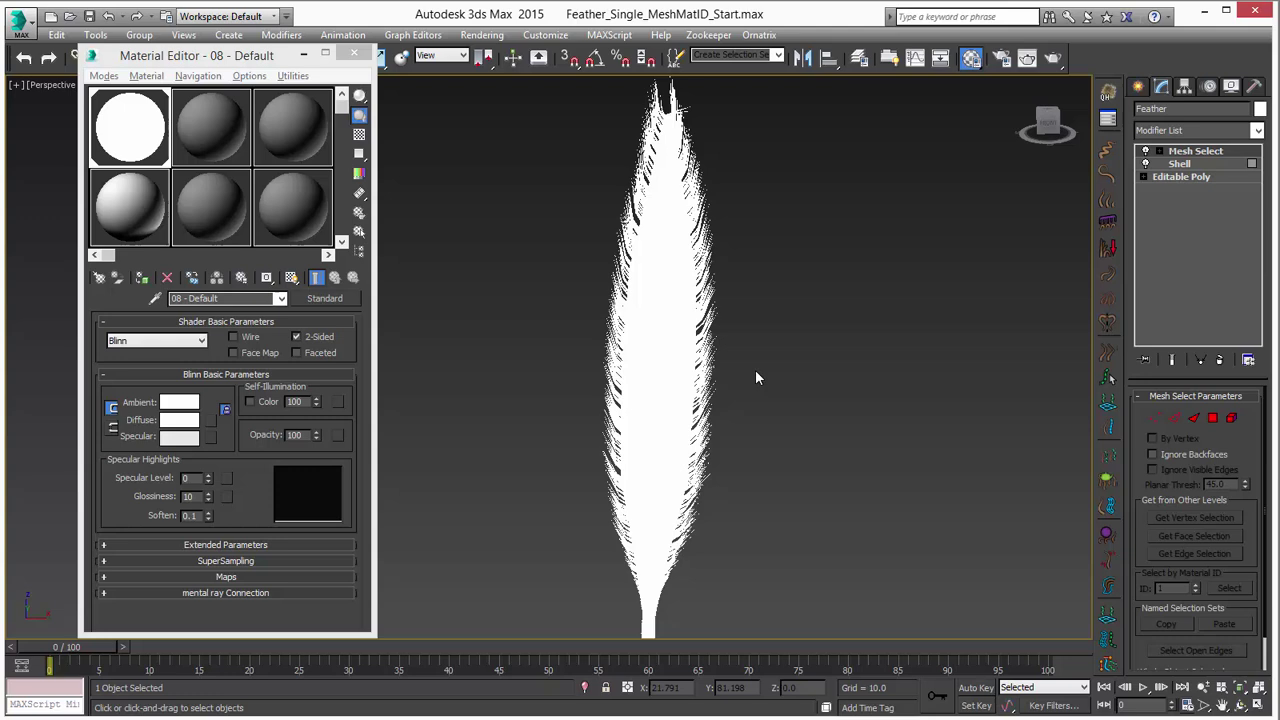
click(1109, 232)
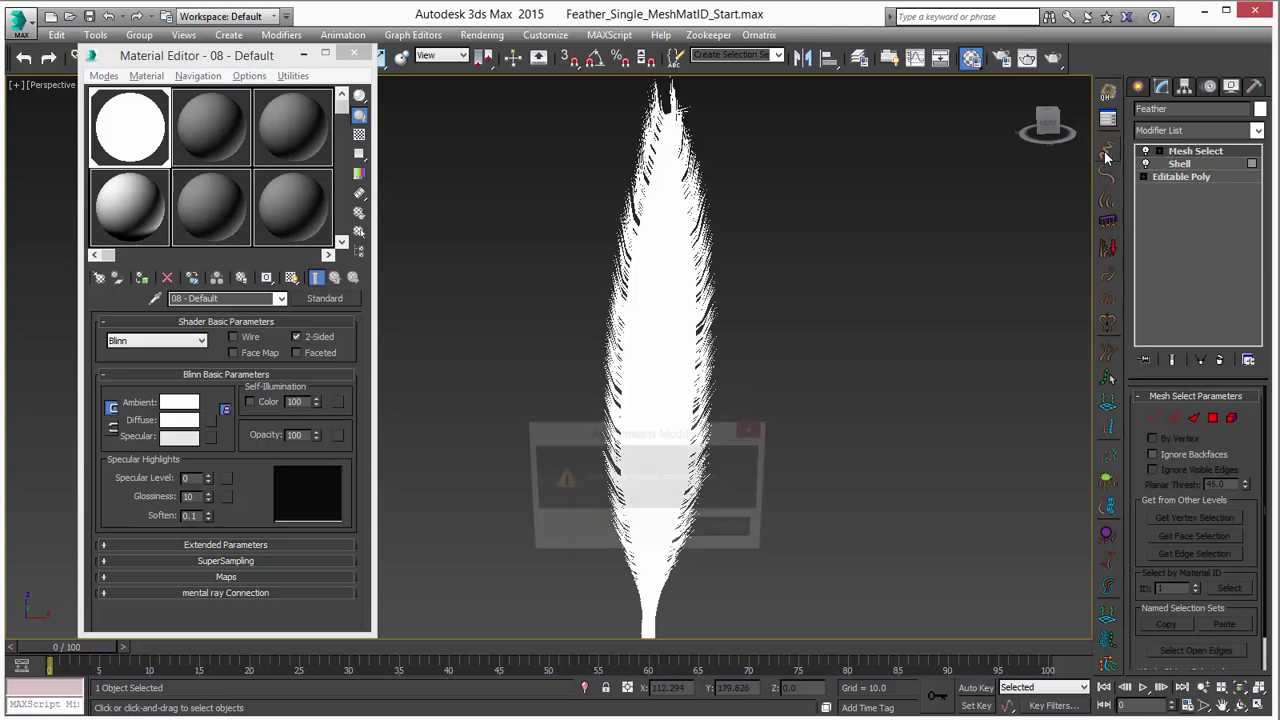
click(724, 532)
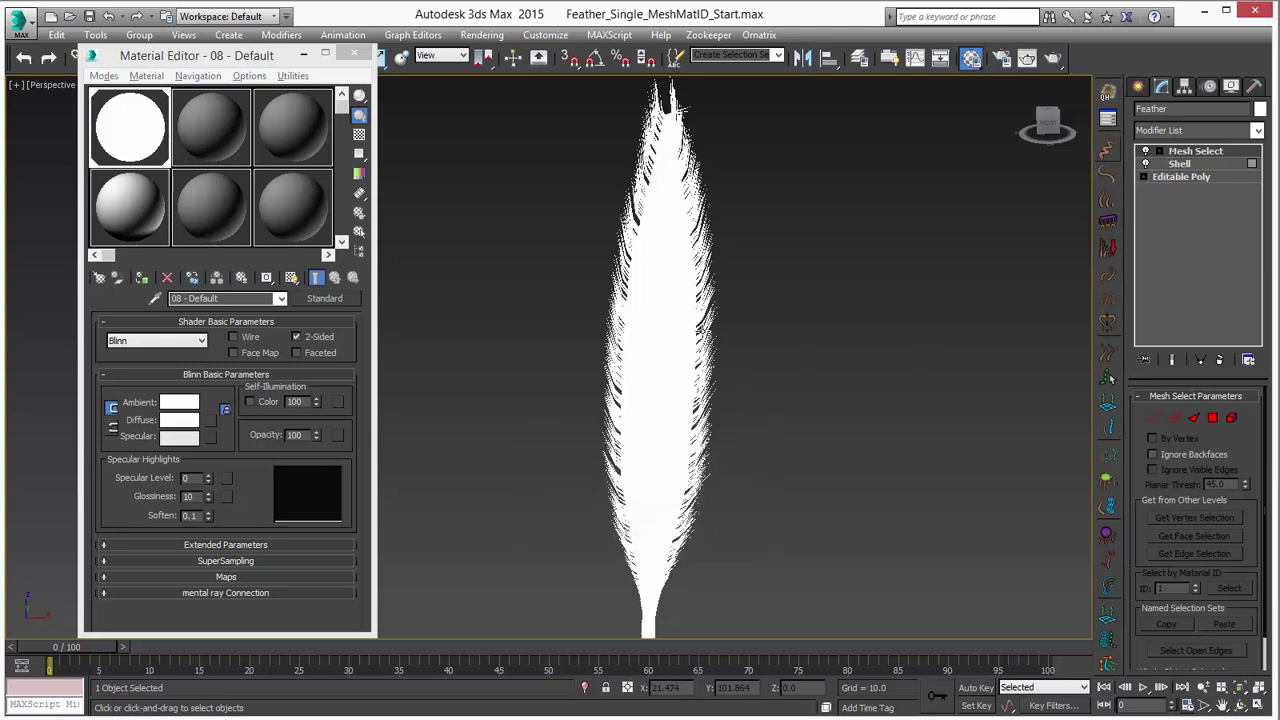
Add an Ox Strand Frizz modifier to the feather's hair and set its global frizz amount to 0.59.
click(1107, 152)
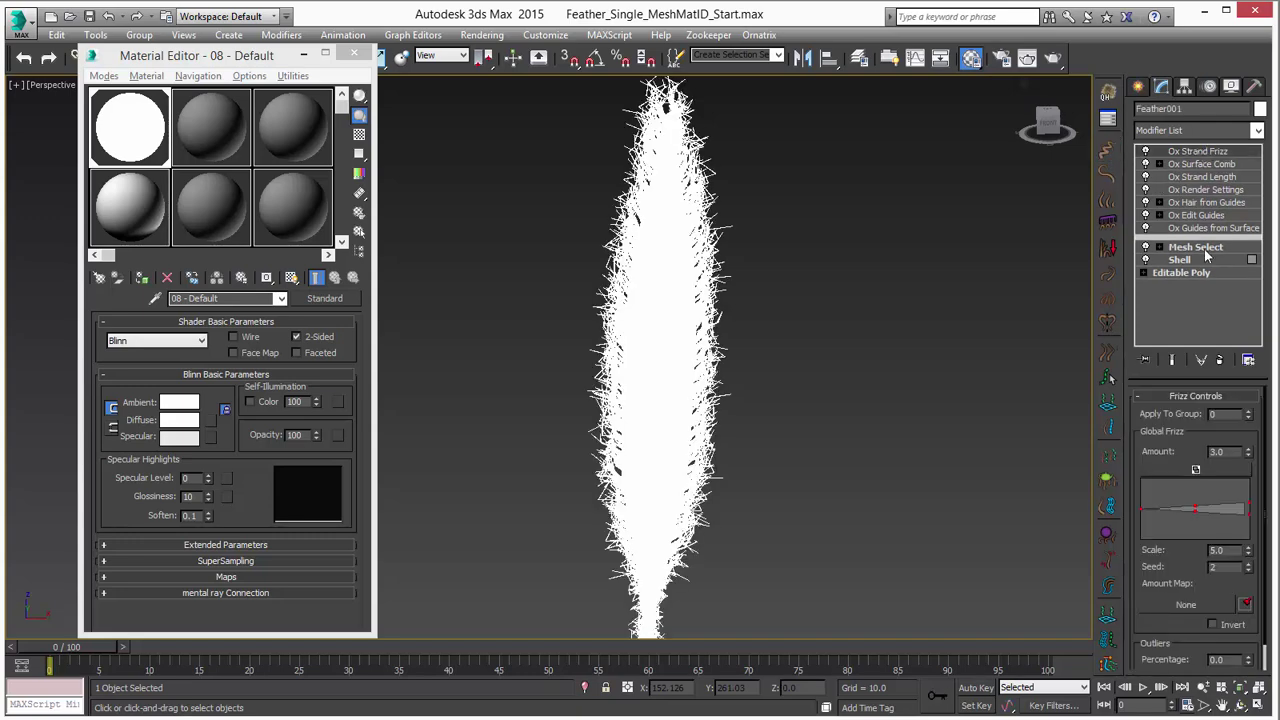
click(1218, 452)
text(0.3)
key(Tab)
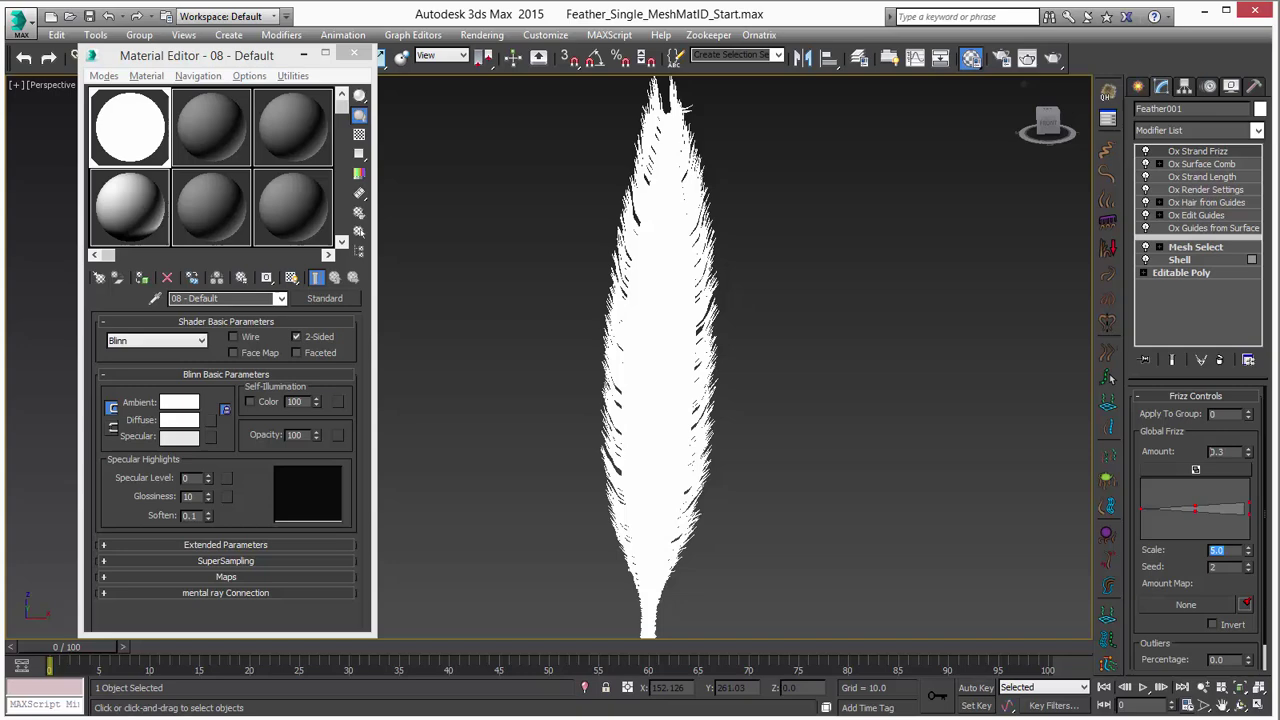
mouse_move(1248, 455)
mouse_down()
mouse_move(1250, 436)
mouse_move(1250, 449)
mouse_up()
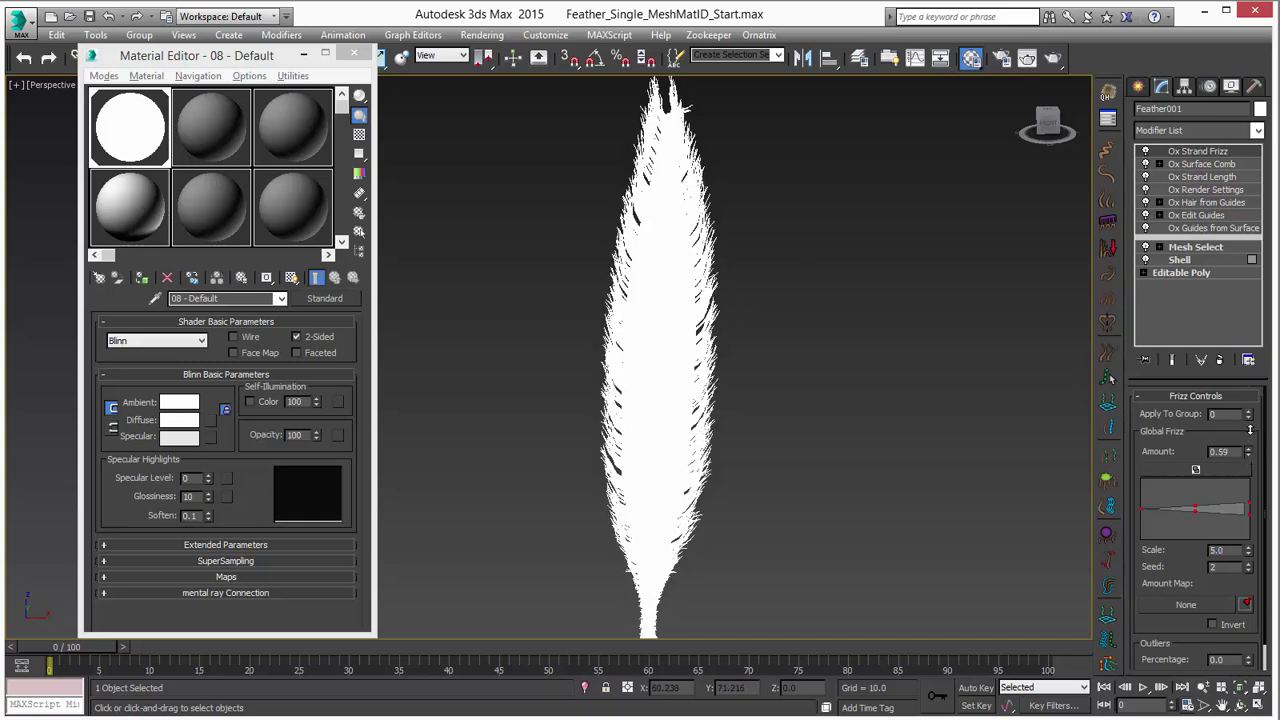
Close the material editor and inspect the finished feather, selecting the mesh and the hair in turn before clearing the selection.
click(765, 307)
scroll(770, 320, down, 4)
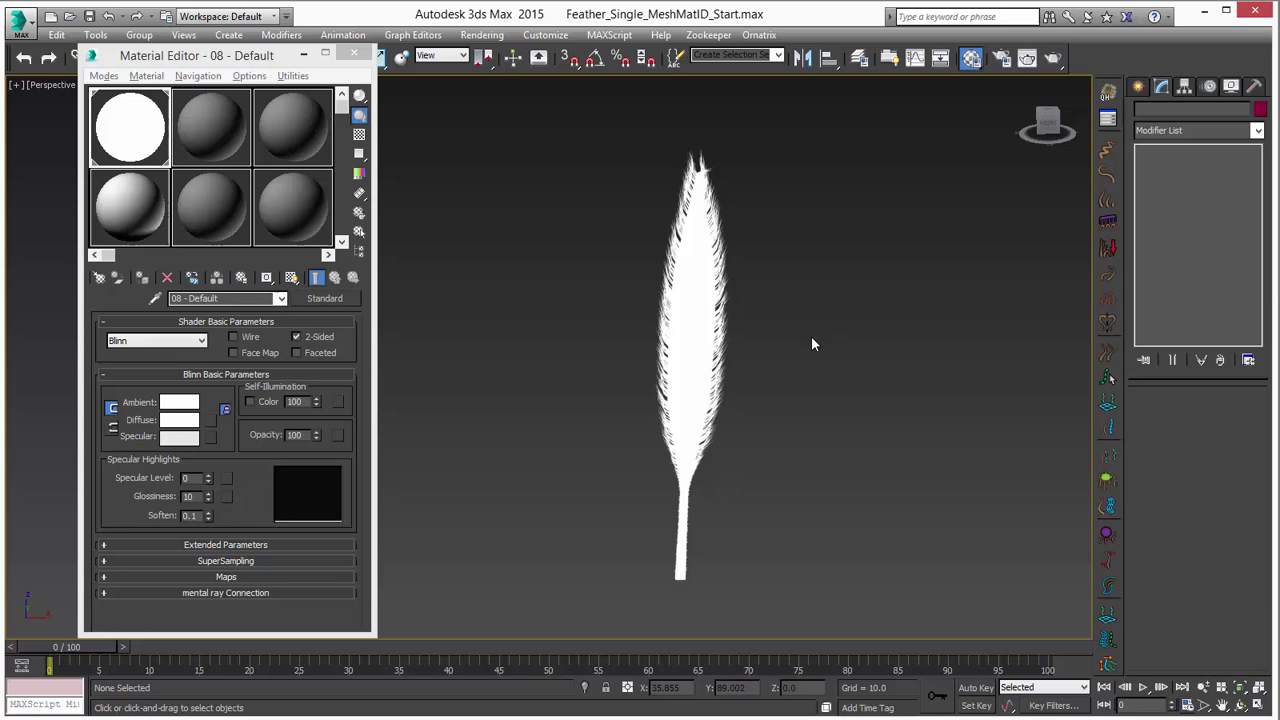
click(352, 53)
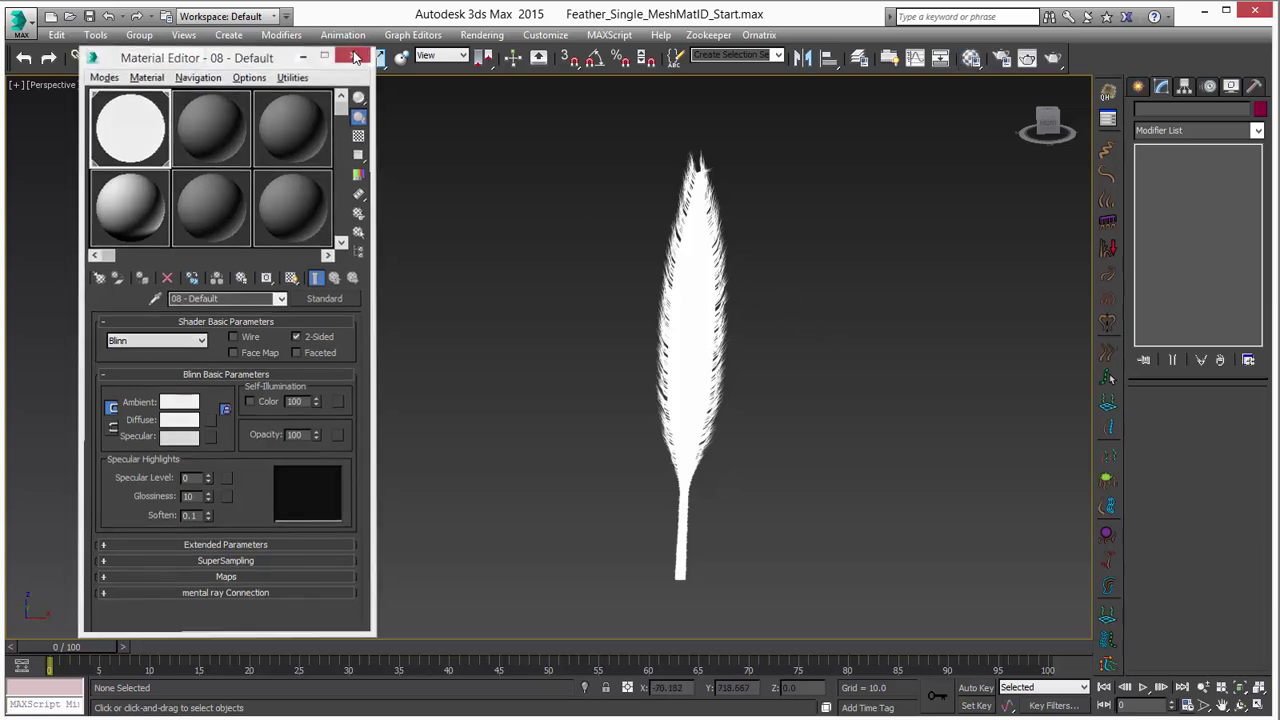
scroll(789, 392, up, 2)
click(662, 322)
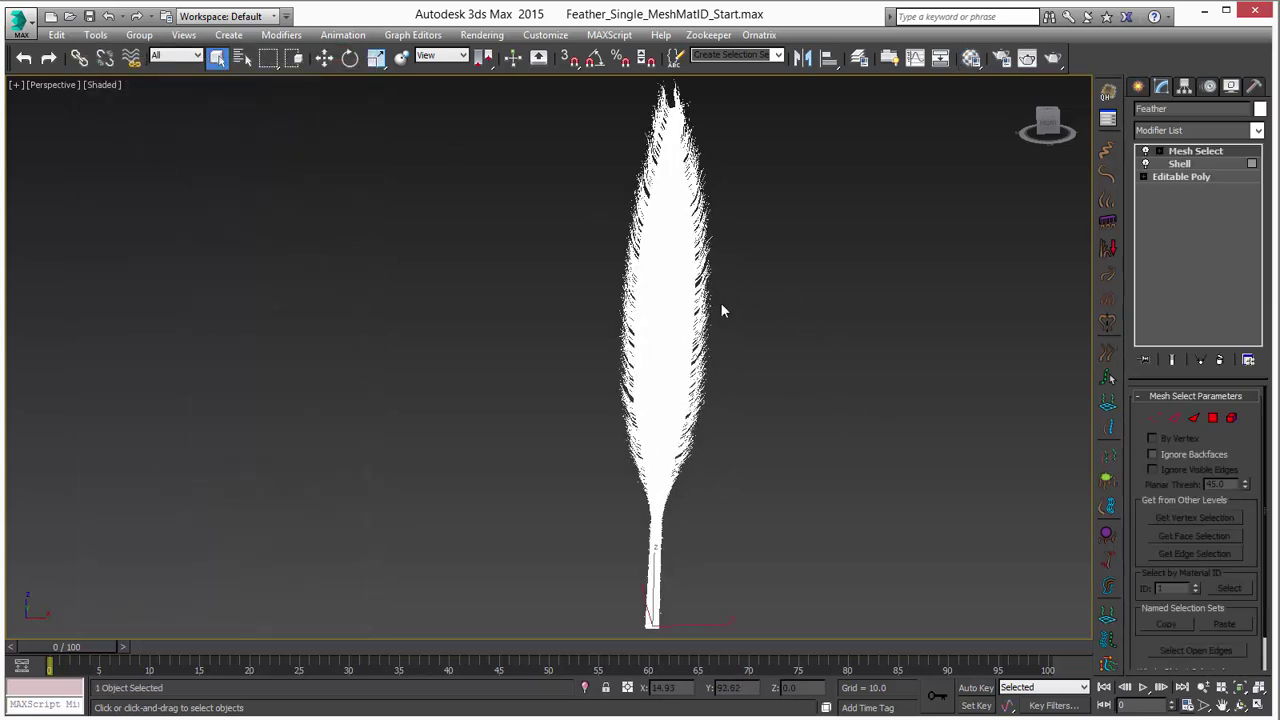
click(709, 245)
click(705, 236)
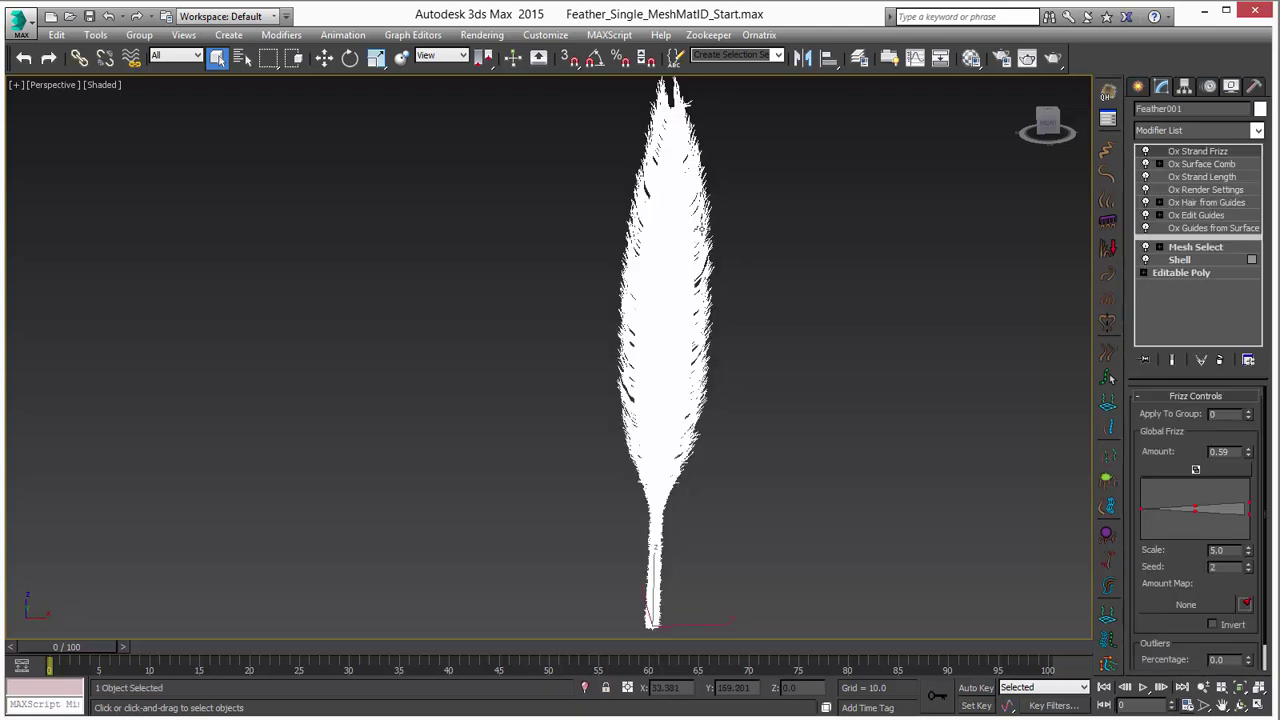
click(816, 331)
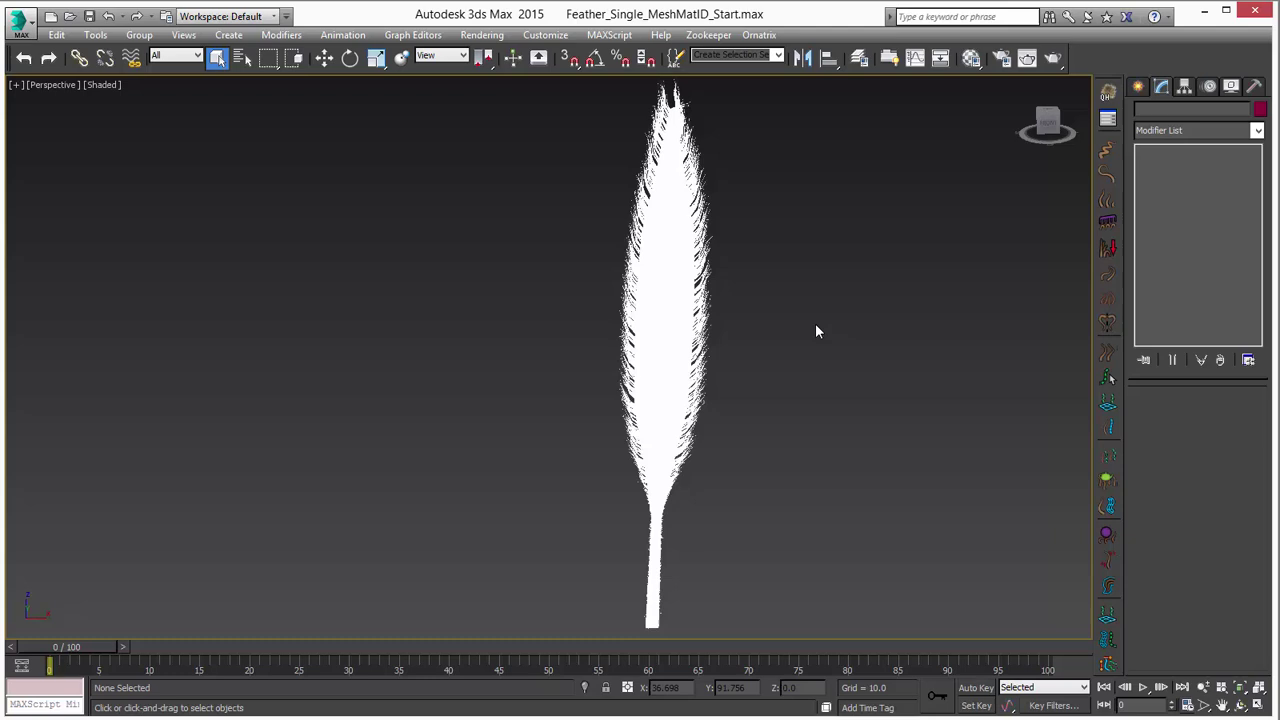